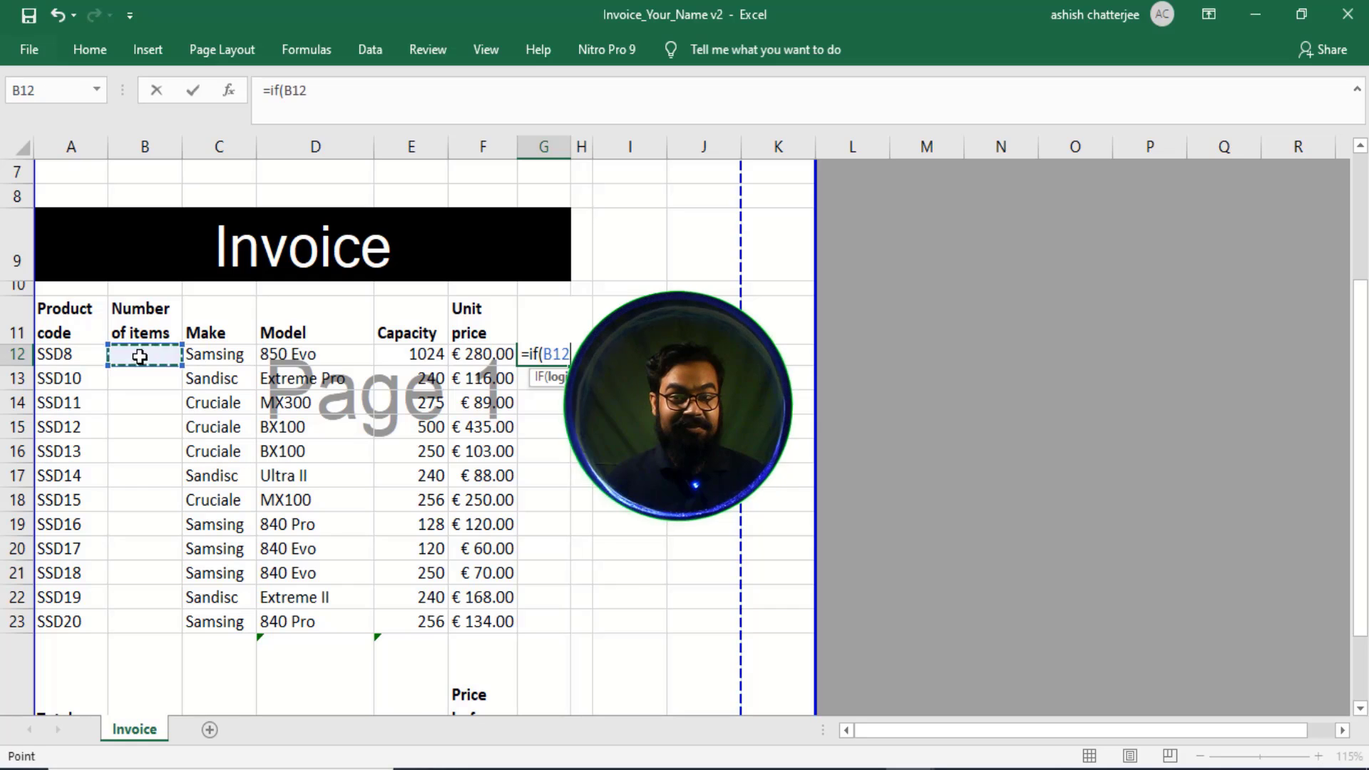
Complete the price formula in G12 as =IF($B12<>"",B12*F12,"")
{"action": "key", "text": "F4"}
{"action": "key", "text": "F4"}
{"action": "key", "text": "F4"}
{"action": "type", "text": "<>\"\""}
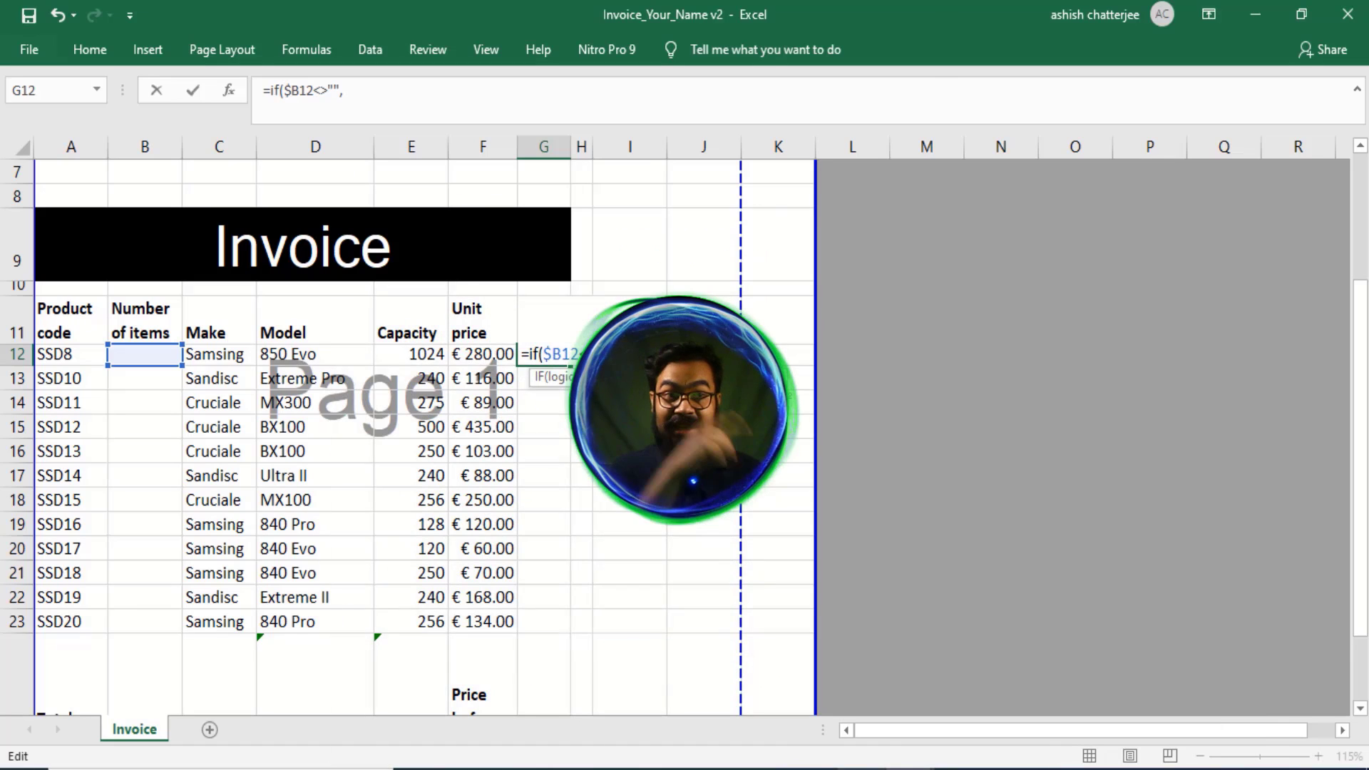
{"action": "type", "text": ","}
{"action": "left_click", "coordinate": [133, 355]}
{"action": "type", "text": "*"}
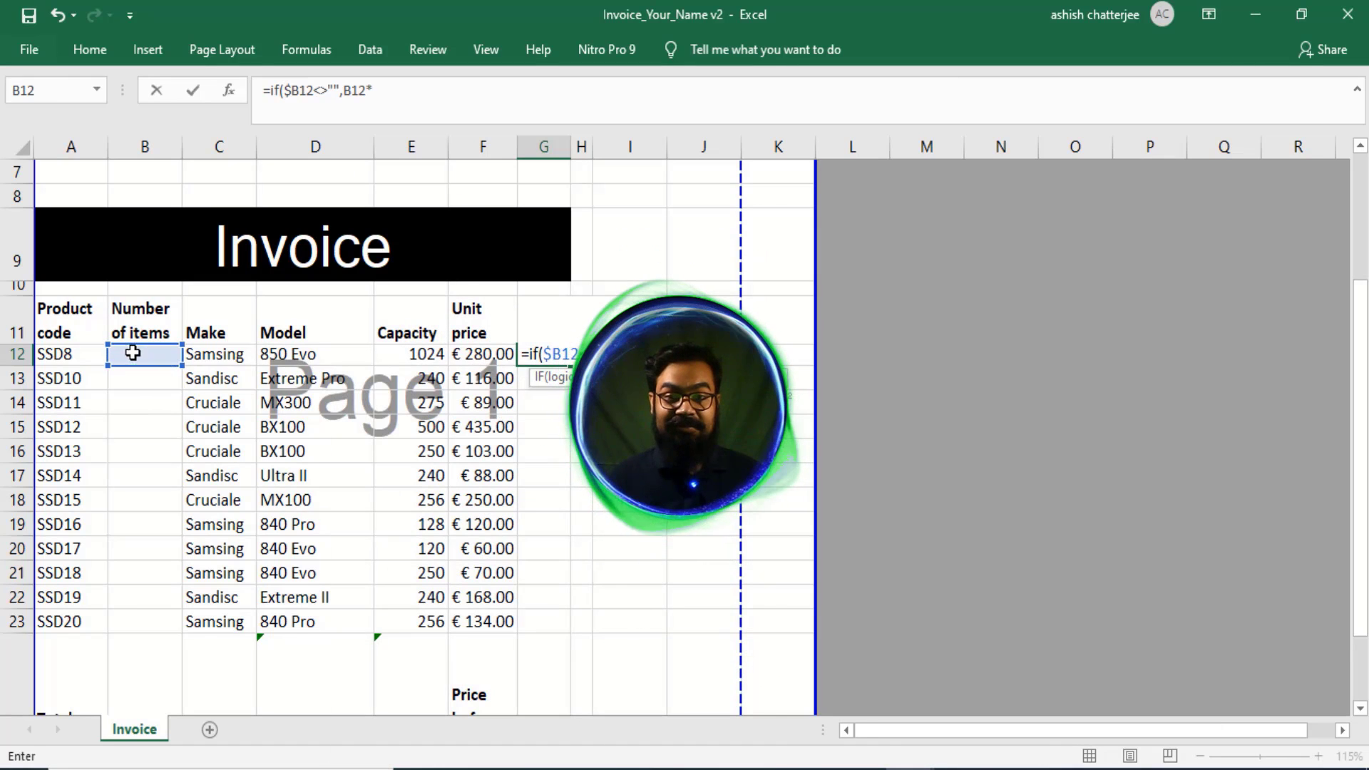
{"action": "left_click", "coordinate": [488, 358]}
{"action": "type", "text": ",\"\")"}
{"action": "key", "text": "Return"}
{"action": "left_click", "coordinate": [544, 358]}
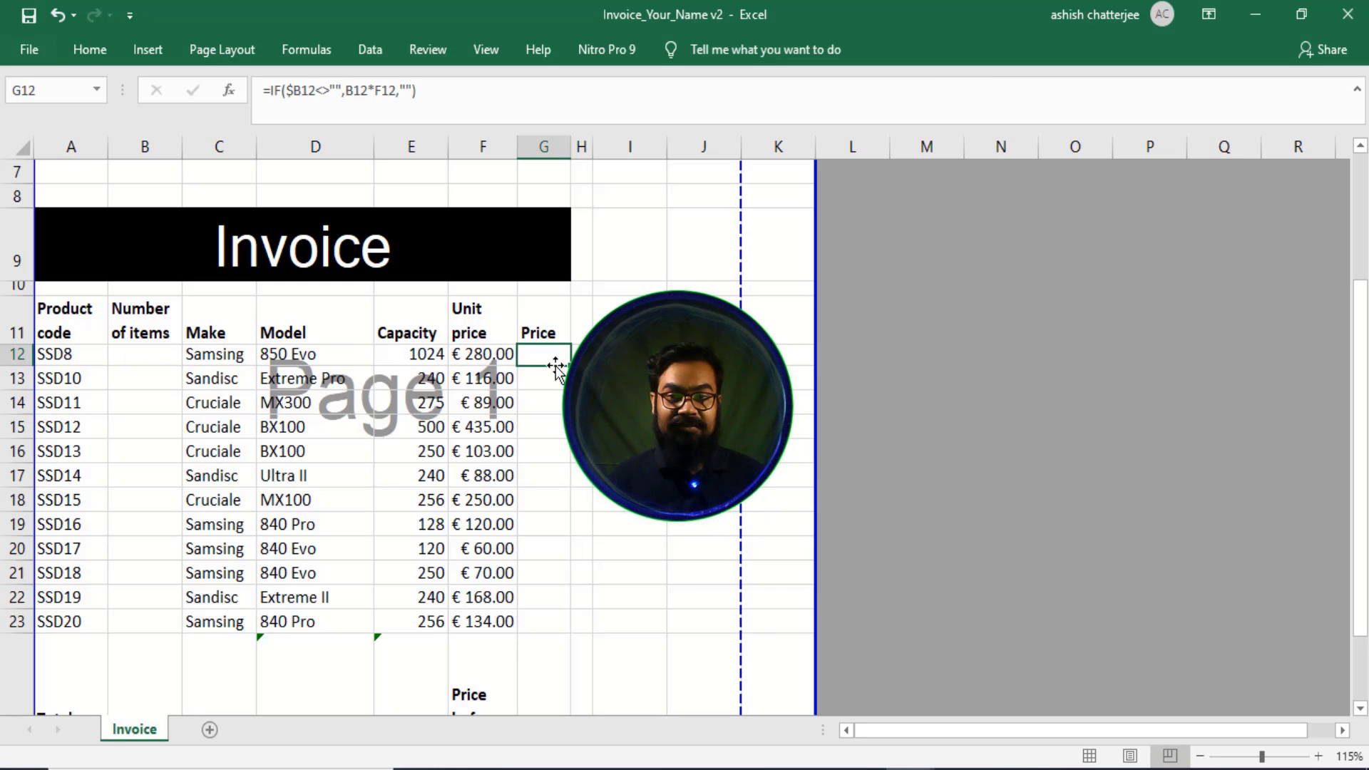
Replicate the G12 formula down to row 23 and try it with item counts of 5 and 10 in B12
{"action": "double_click", "coordinate": [570, 365]}
{"action": "left_click", "coordinate": [485, 377]}
{"action": "left_click", "coordinate": [149, 356]}
{"action": "type", "text": "5"}
{"action": "key", "text": "Return"}
{"action": "key", "text": "Up"}
{"action": "type", "text": "10"}
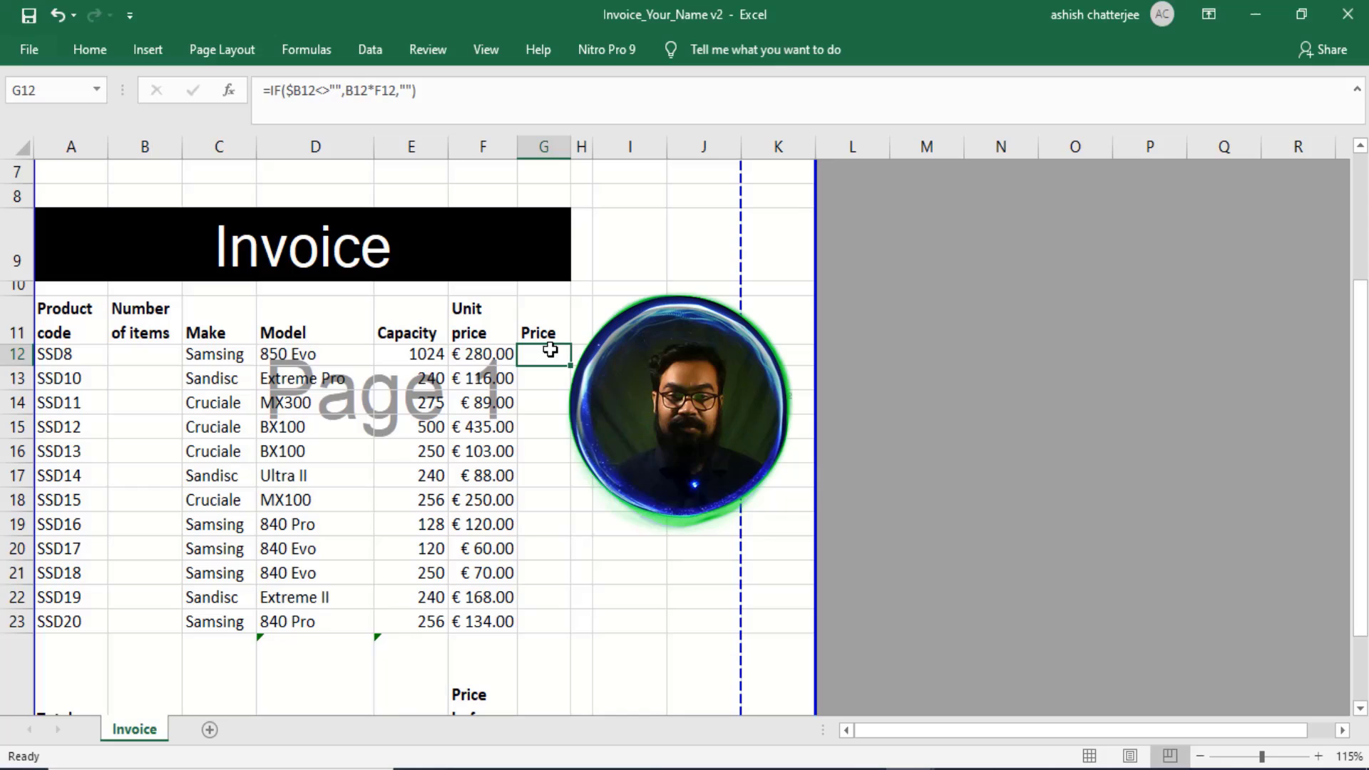
{"action": "left_click", "coordinate": [544, 598]}
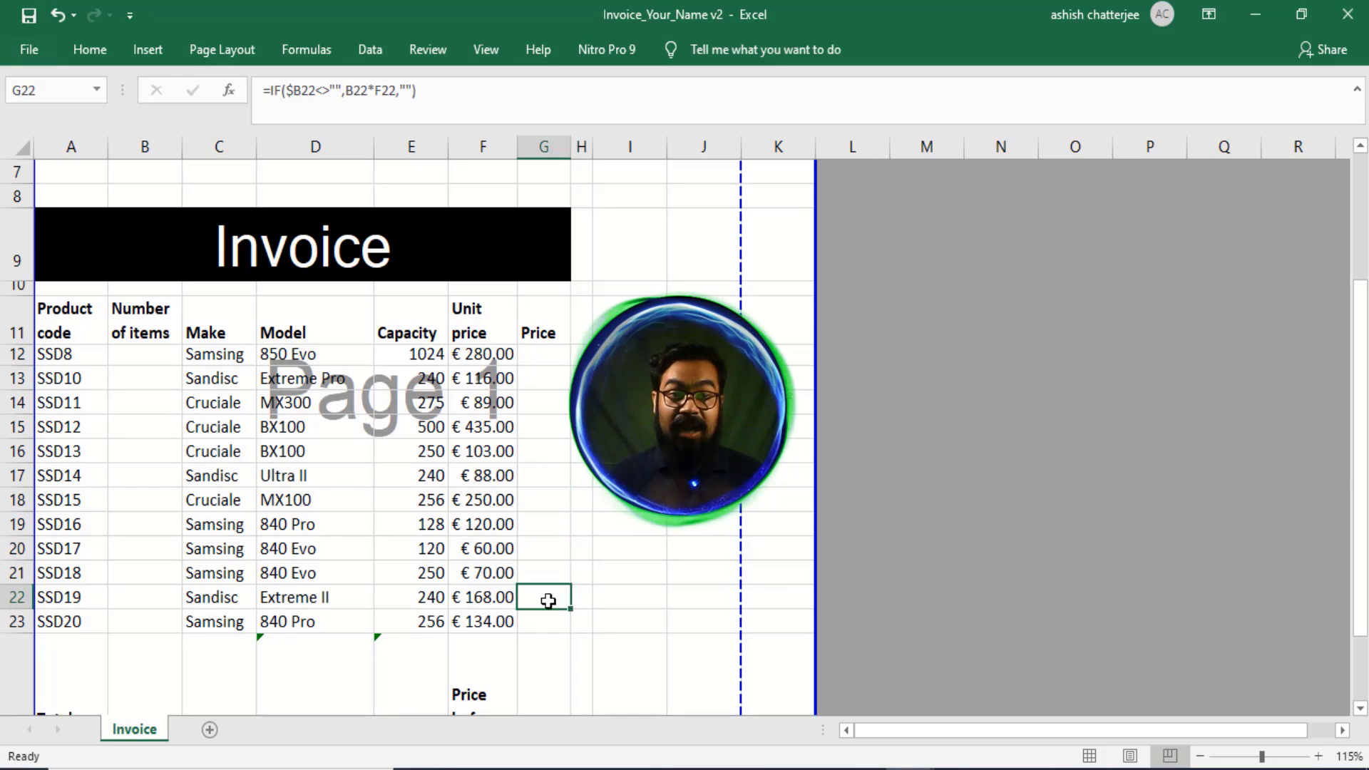
{"action": "left_click", "coordinate": [140, 353]}
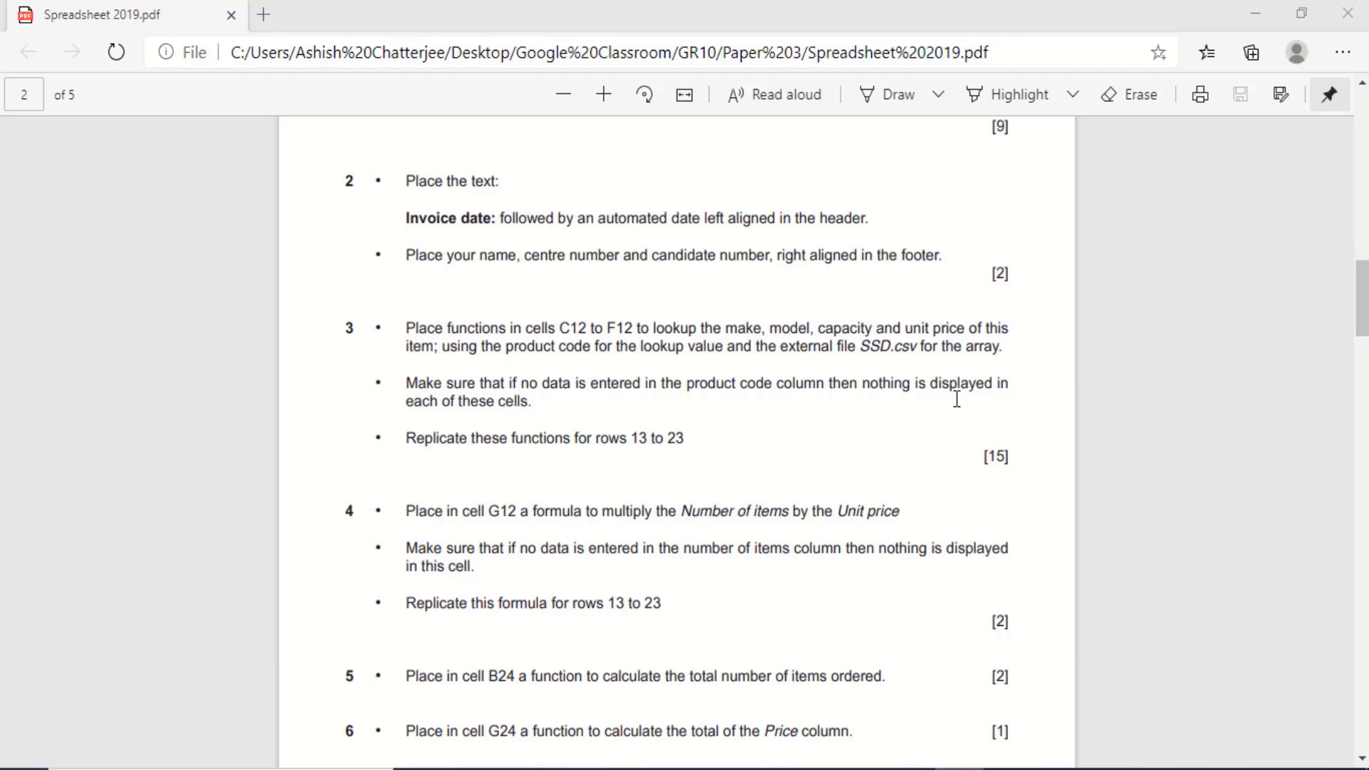
Highlight the first two question 3 instructions in Spreadsheet 2019.pdf and check the product code and Make lookup formula in the Excel invoice
{"action": "left_click_drag", "start_coordinate": [407, 328], "coordinate": [539, 399]}
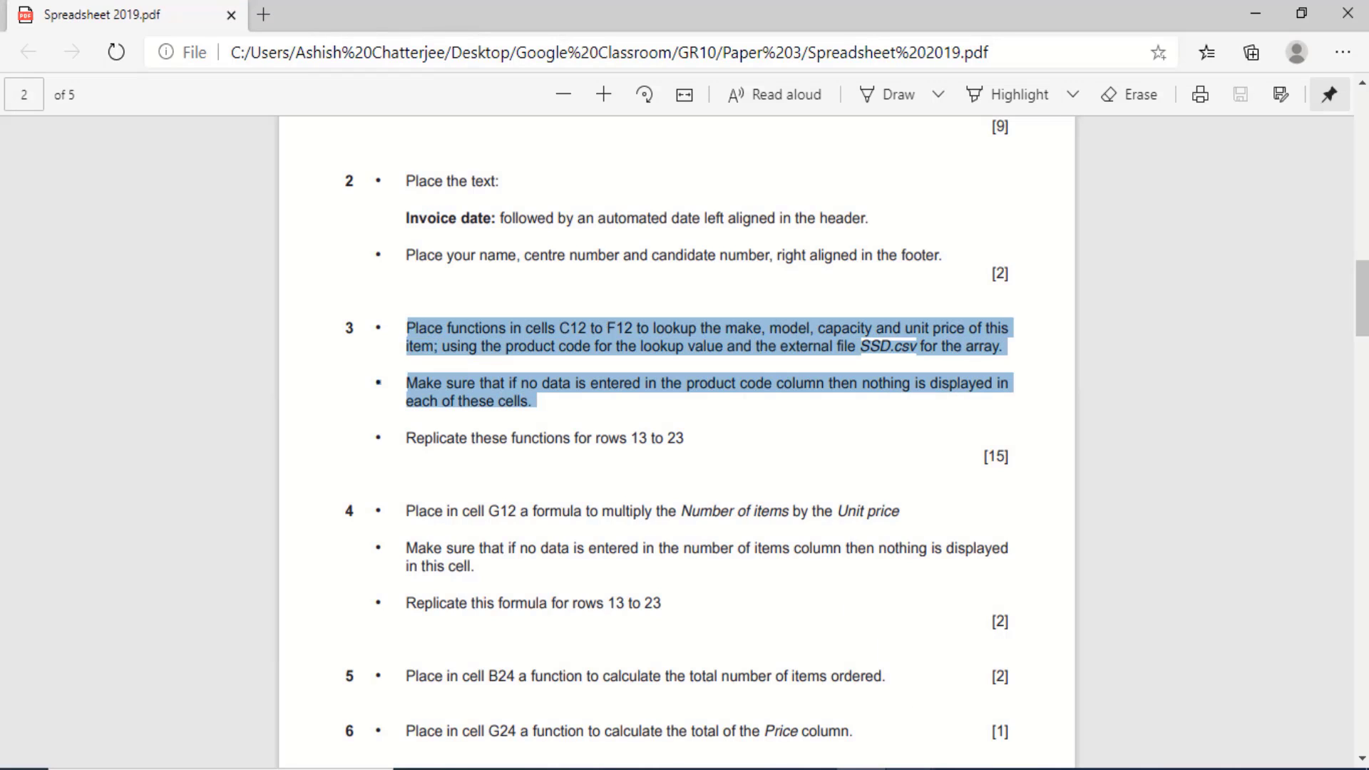
{"action": "left_click", "coordinate": [838, 721]}
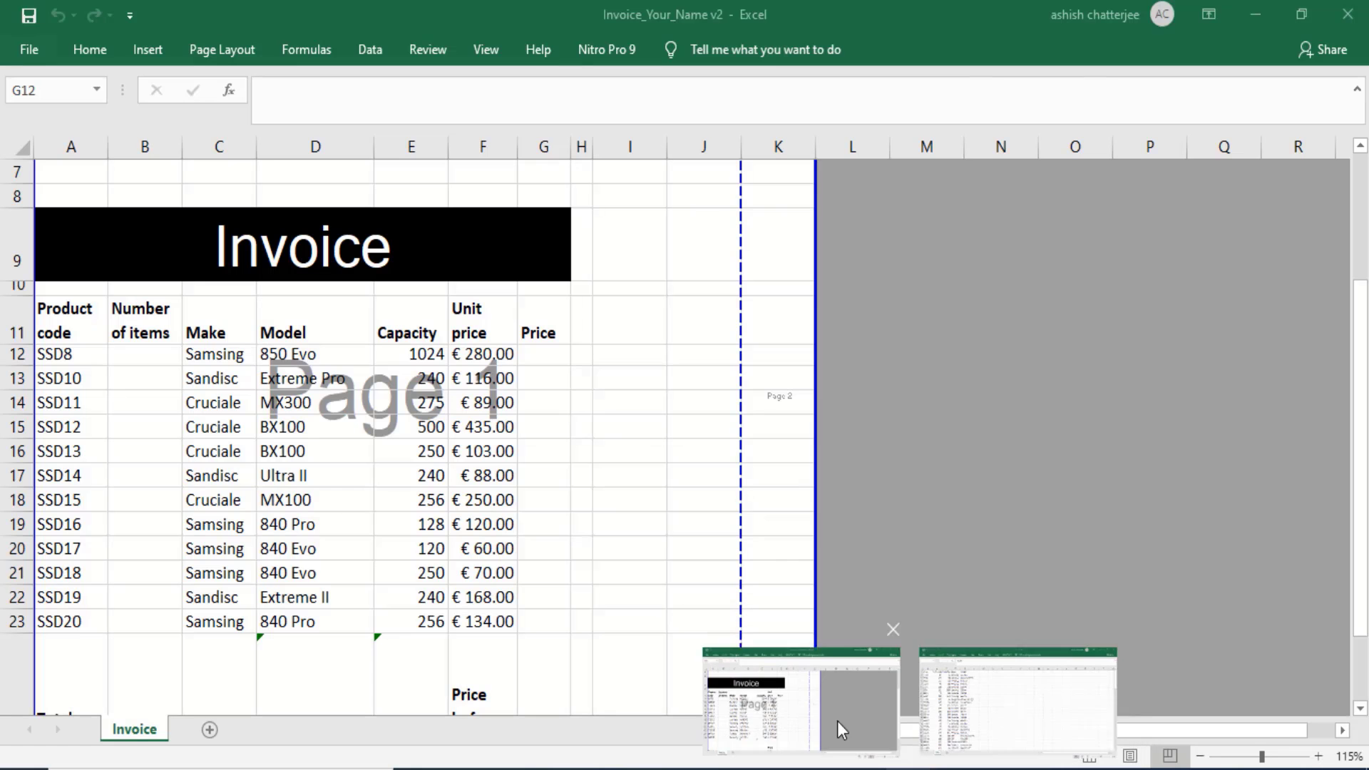
{"action": "left_click", "coordinate": [78, 356]}
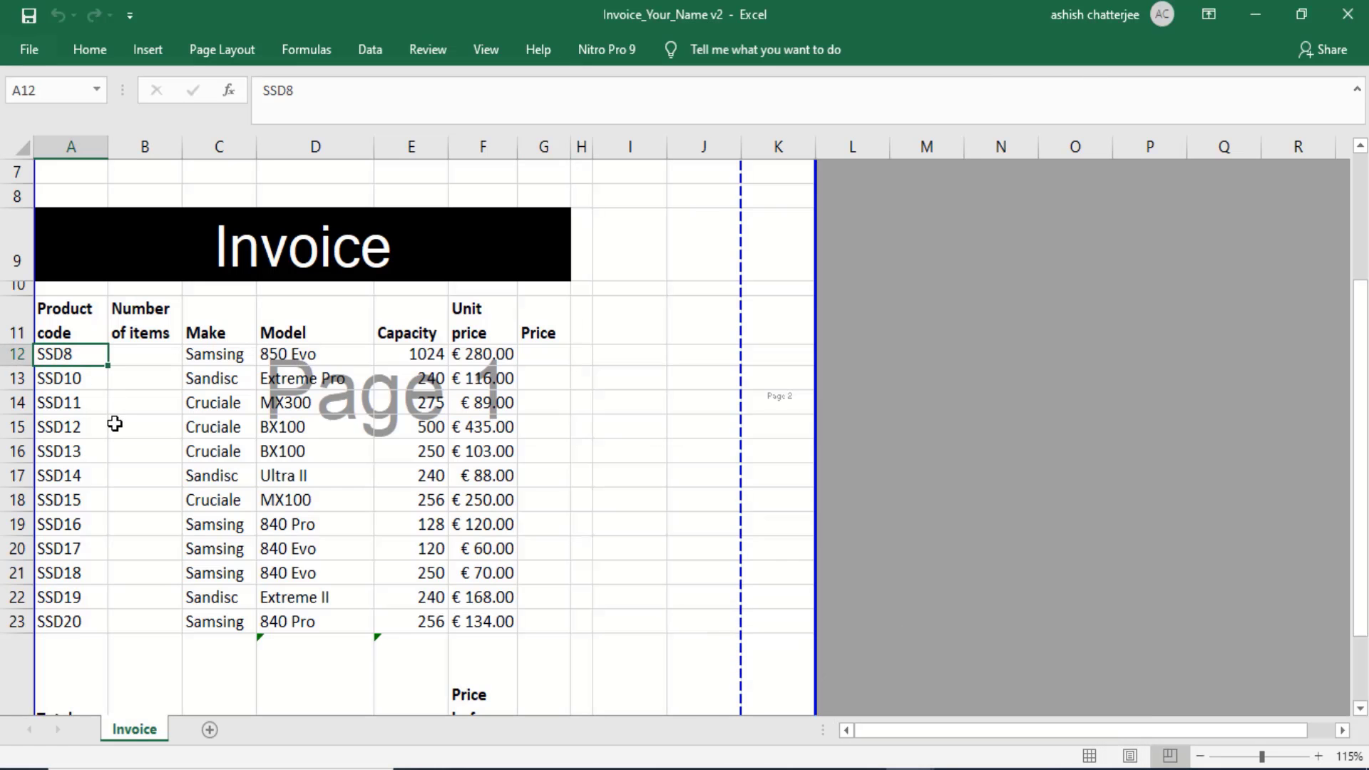
{"action": "left_click", "coordinate": [217, 356]}
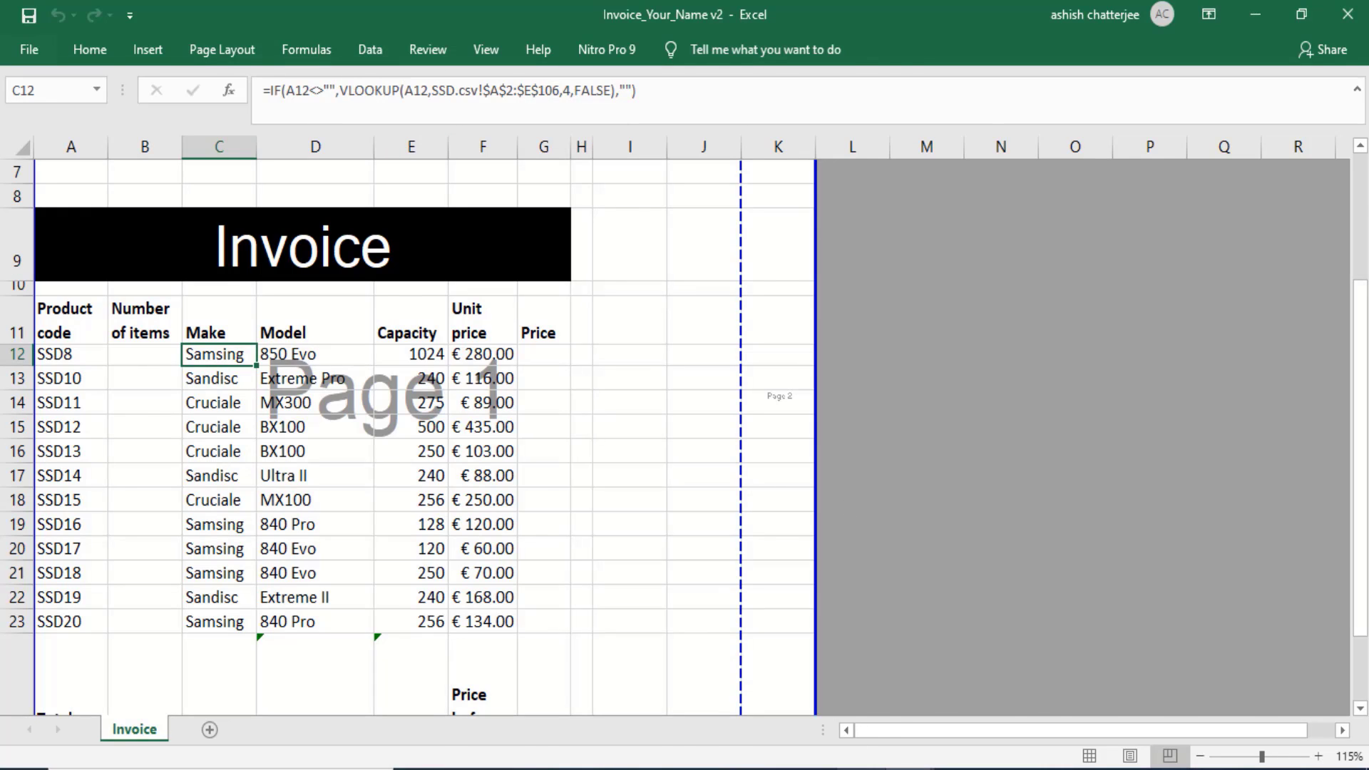
{"action": "left_click", "coordinate": [861, 769]}
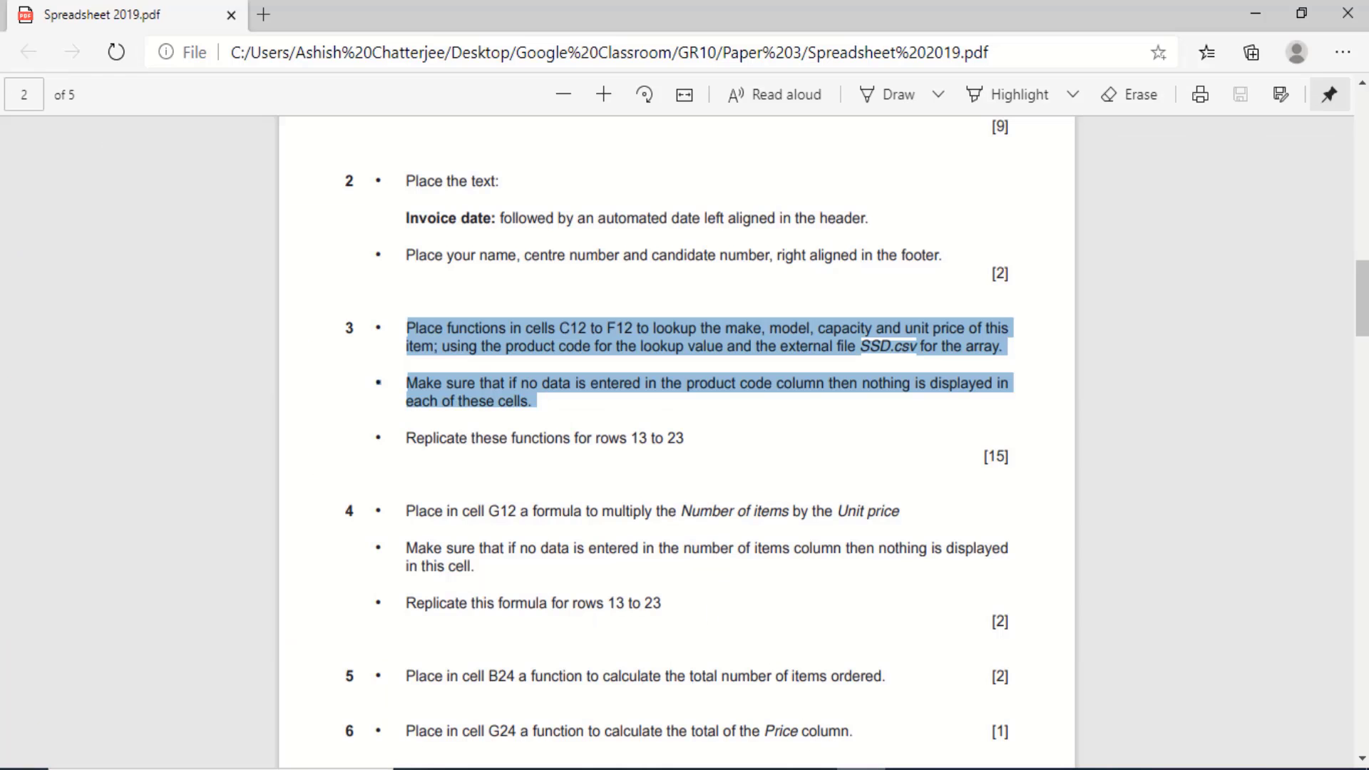
Switch to the Excel invoice and examine the lookup formulas for make, model, capacity and unit price in C12 to F12
{"action": "left_click", "coordinate": [526, 769]}
{"action": "left_click", "coordinate": [307, 352]}
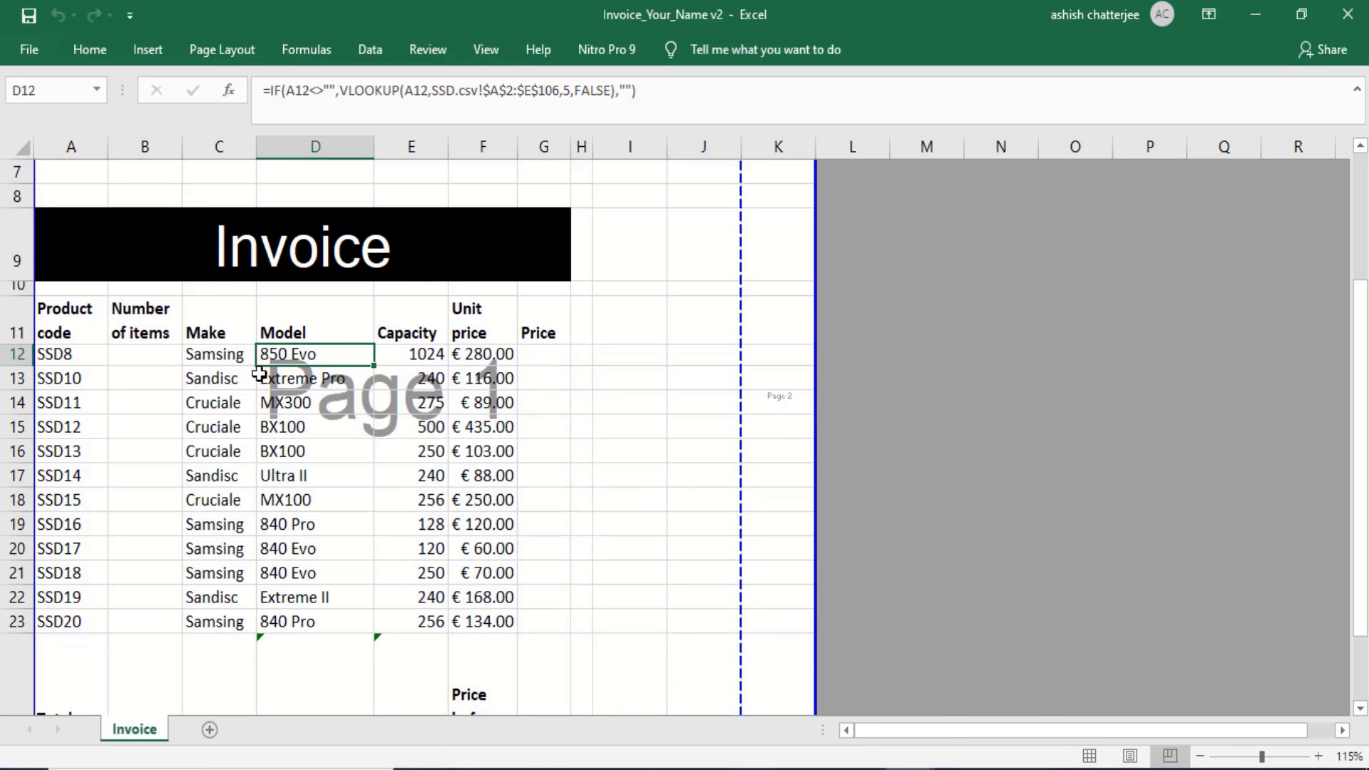
{"action": "left_click", "coordinate": [55, 366]}
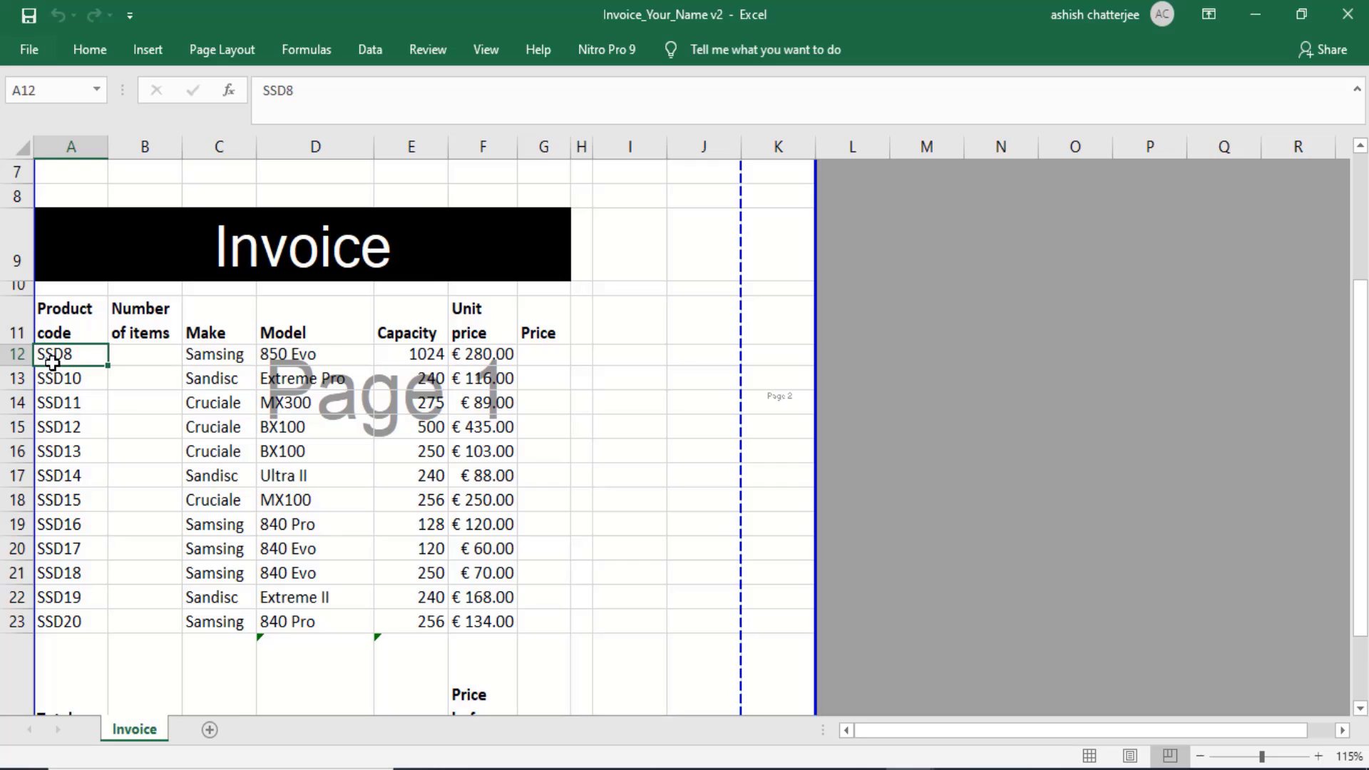
{"action": "left_click", "coordinate": [311, 352]}
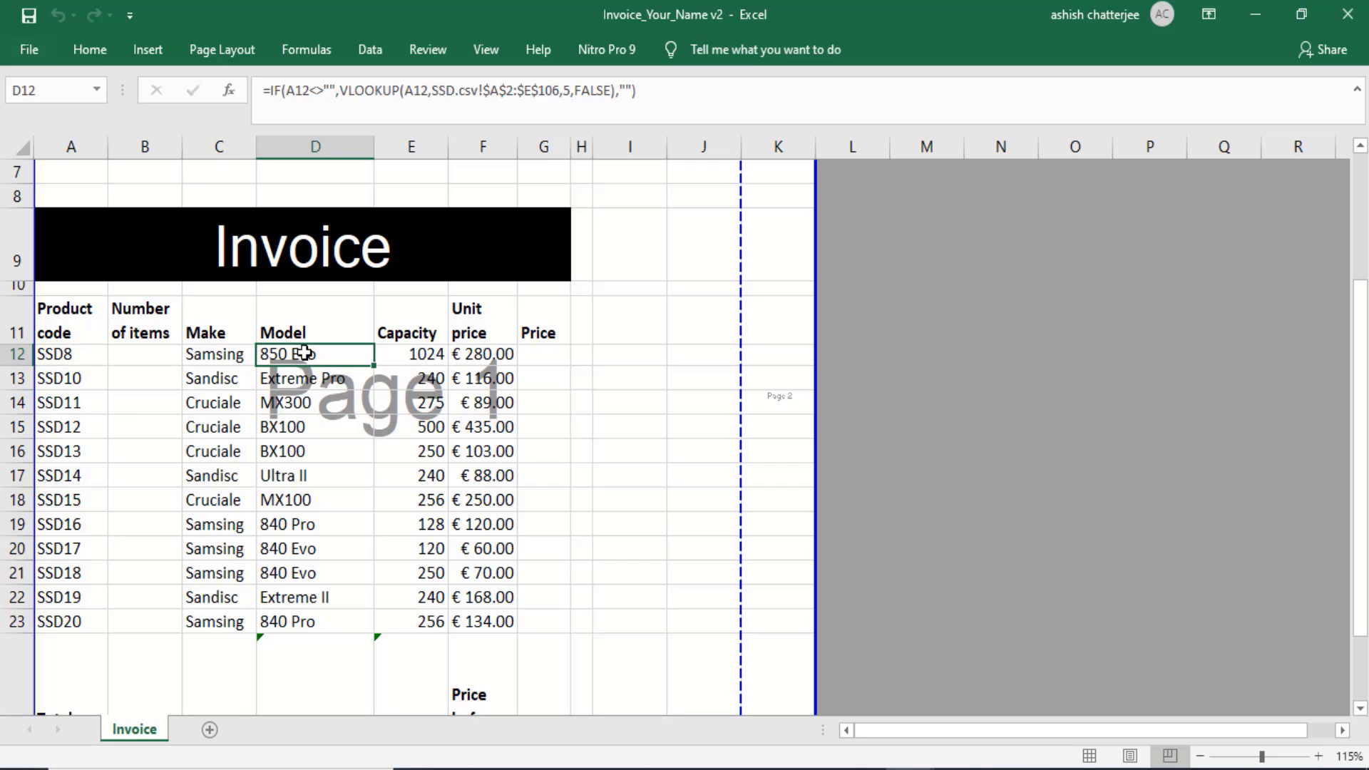
{"action": "left_click", "coordinate": [428, 354]}
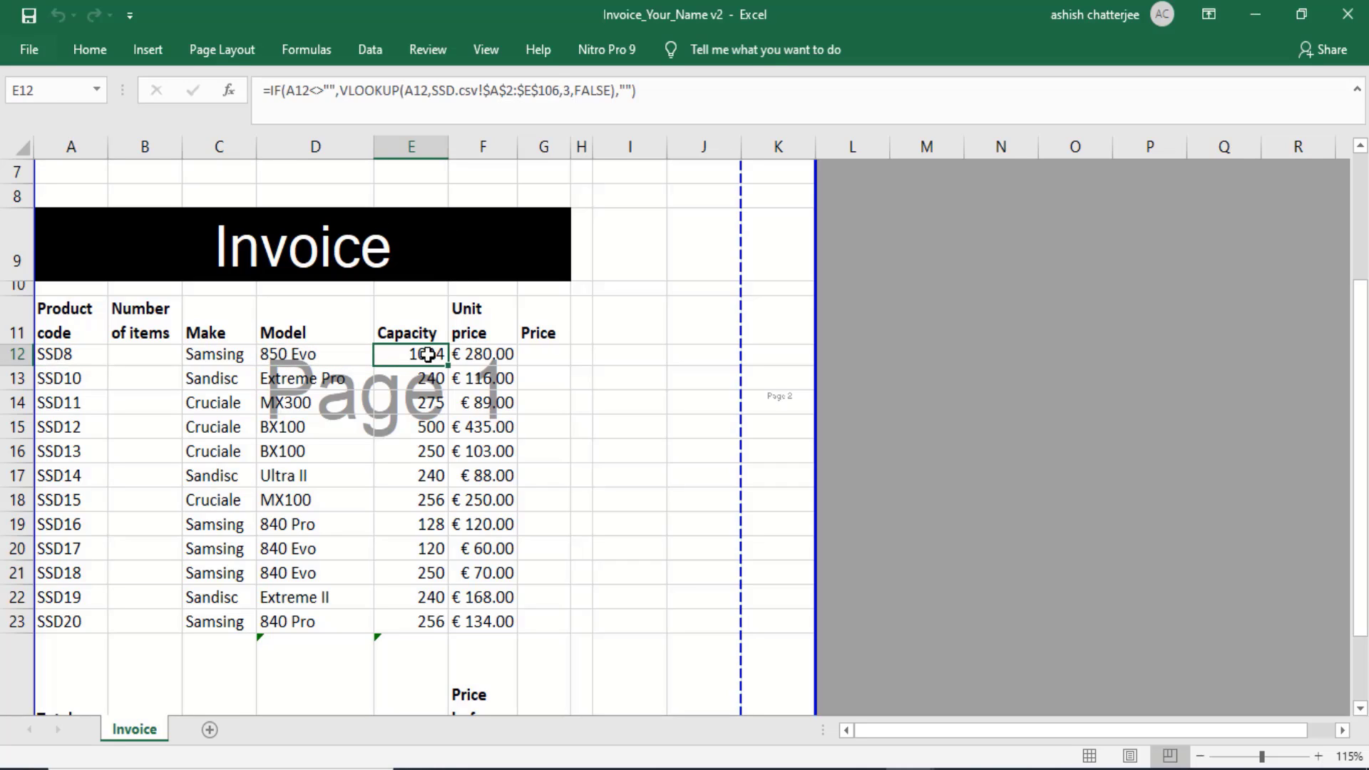
{"action": "left_click", "coordinate": [469, 361]}
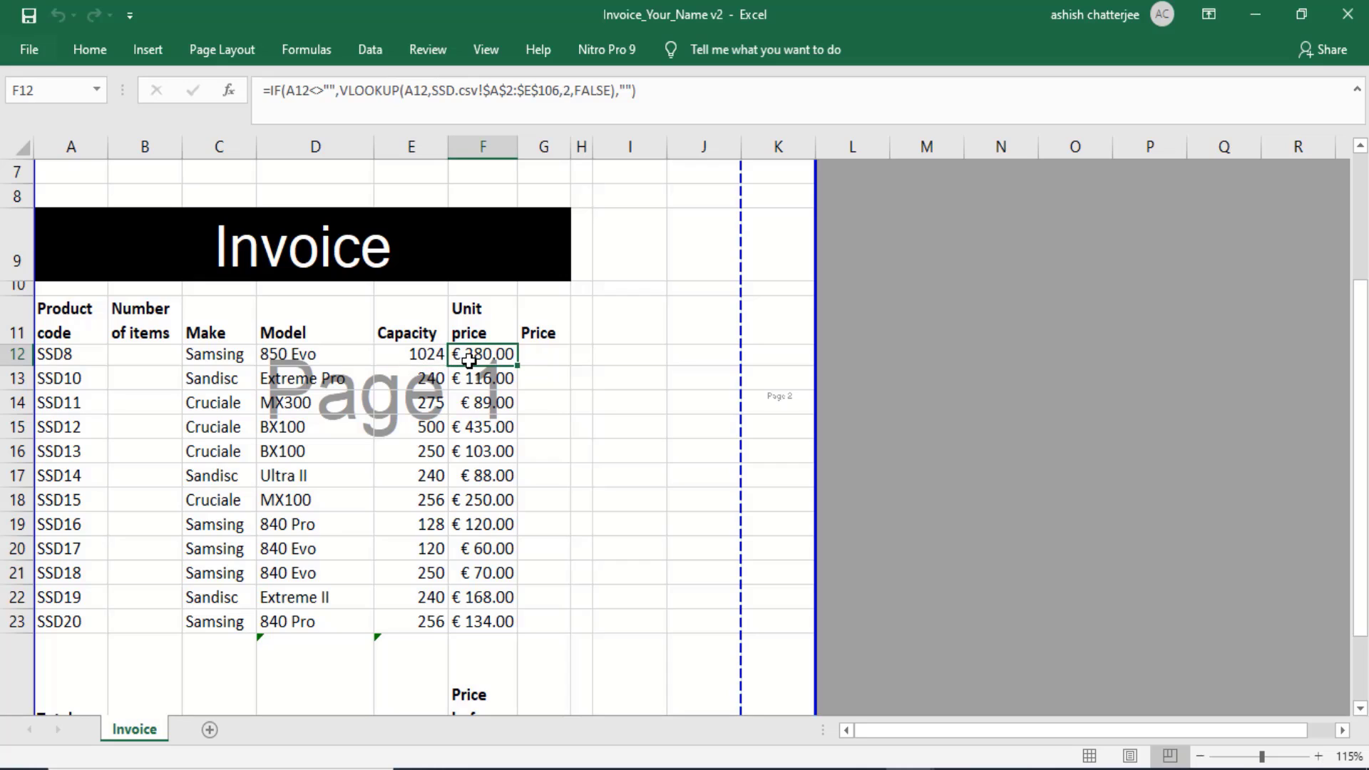
{"action": "left_click", "coordinate": [277, 352]}
{"action": "left_click", "coordinate": [265, 376]}
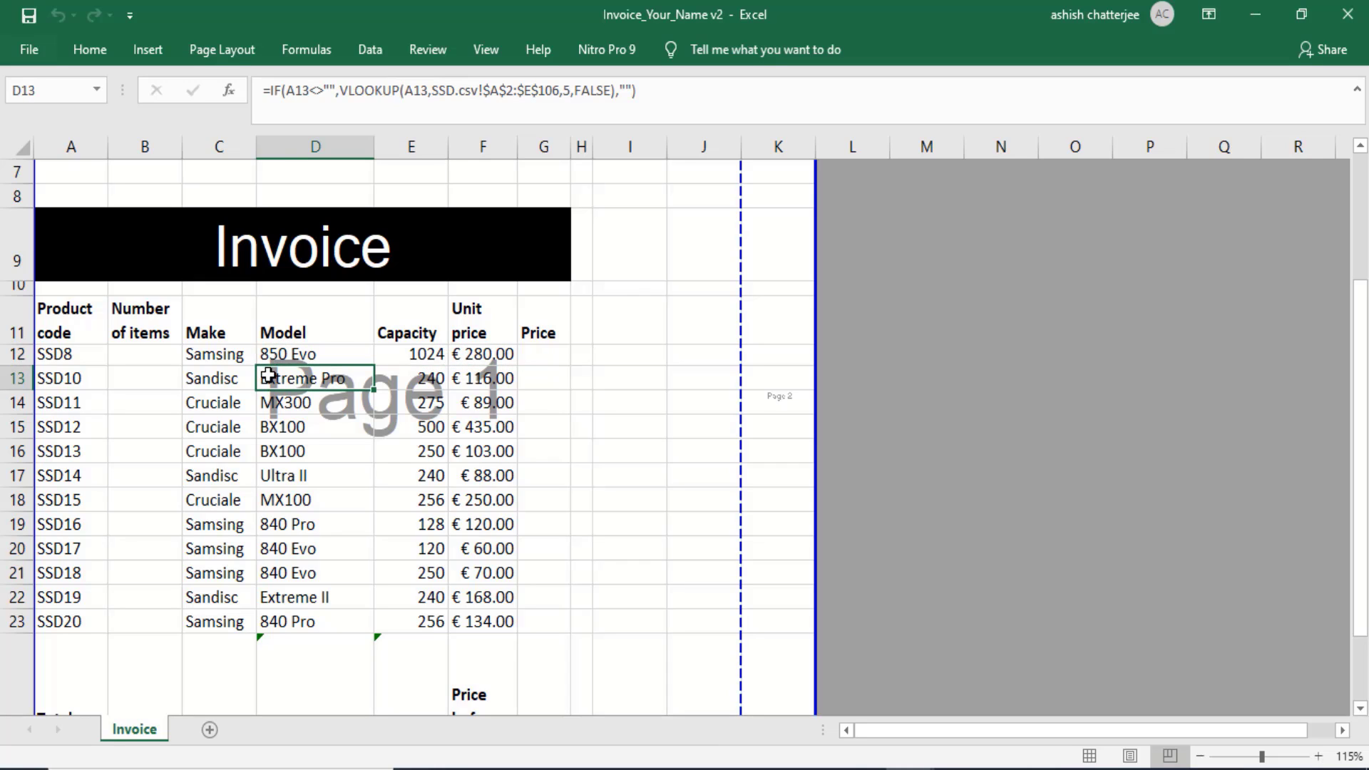
{"action": "left_click", "coordinate": [227, 356]}
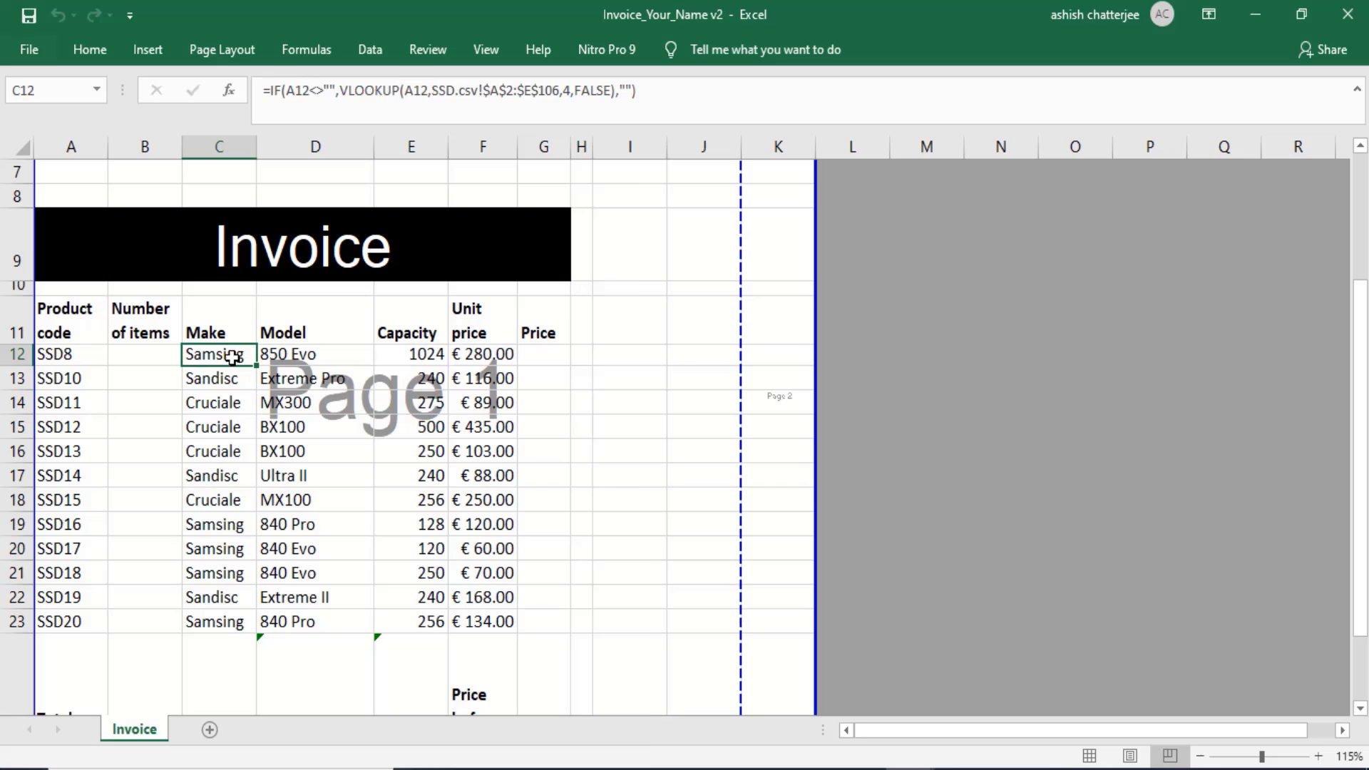
{"action": "left_click", "coordinate": [292, 352]}
{"action": "left_click", "coordinate": [431, 350]}
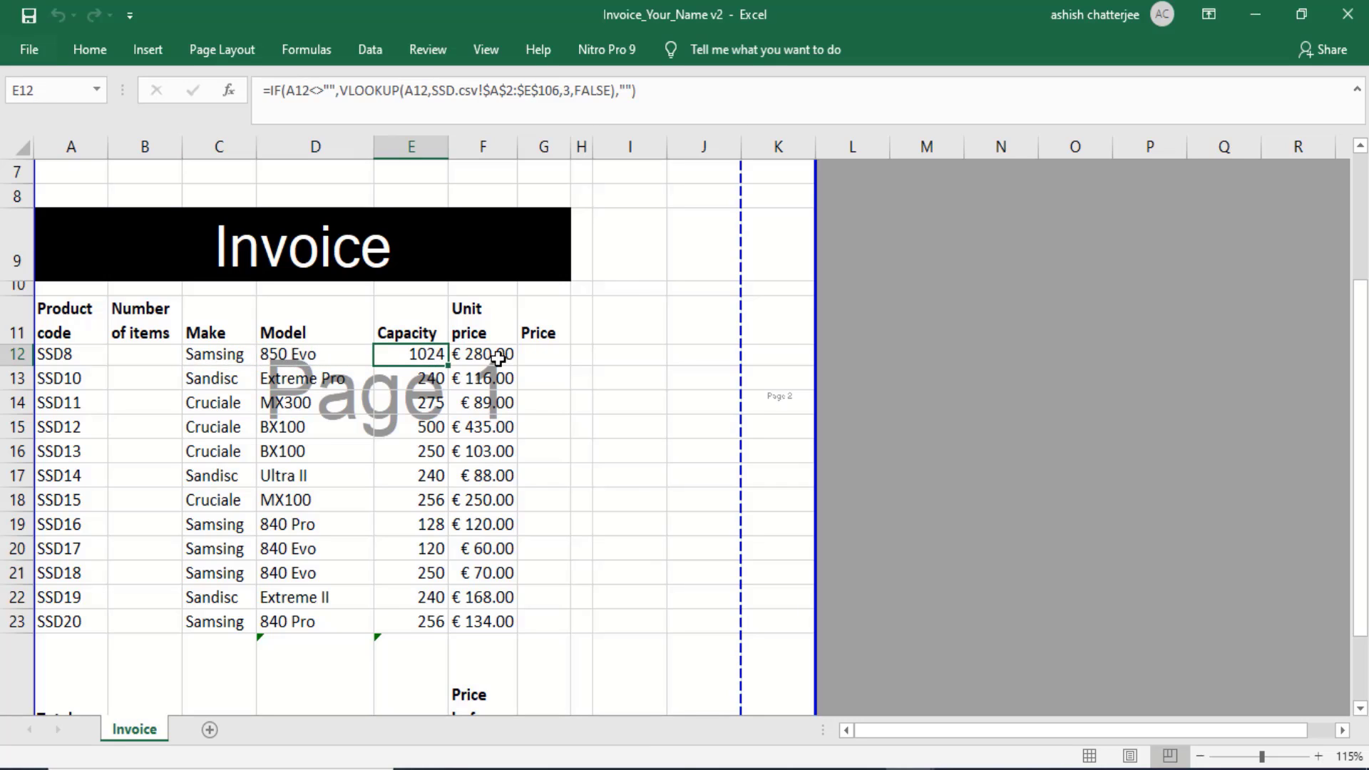
Switch to Spreadsheet 2019.pdf and highlight the first question 4 instruction about the formula in cell G12
{"action": "mouse_move", "coordinate": [861, 769]}
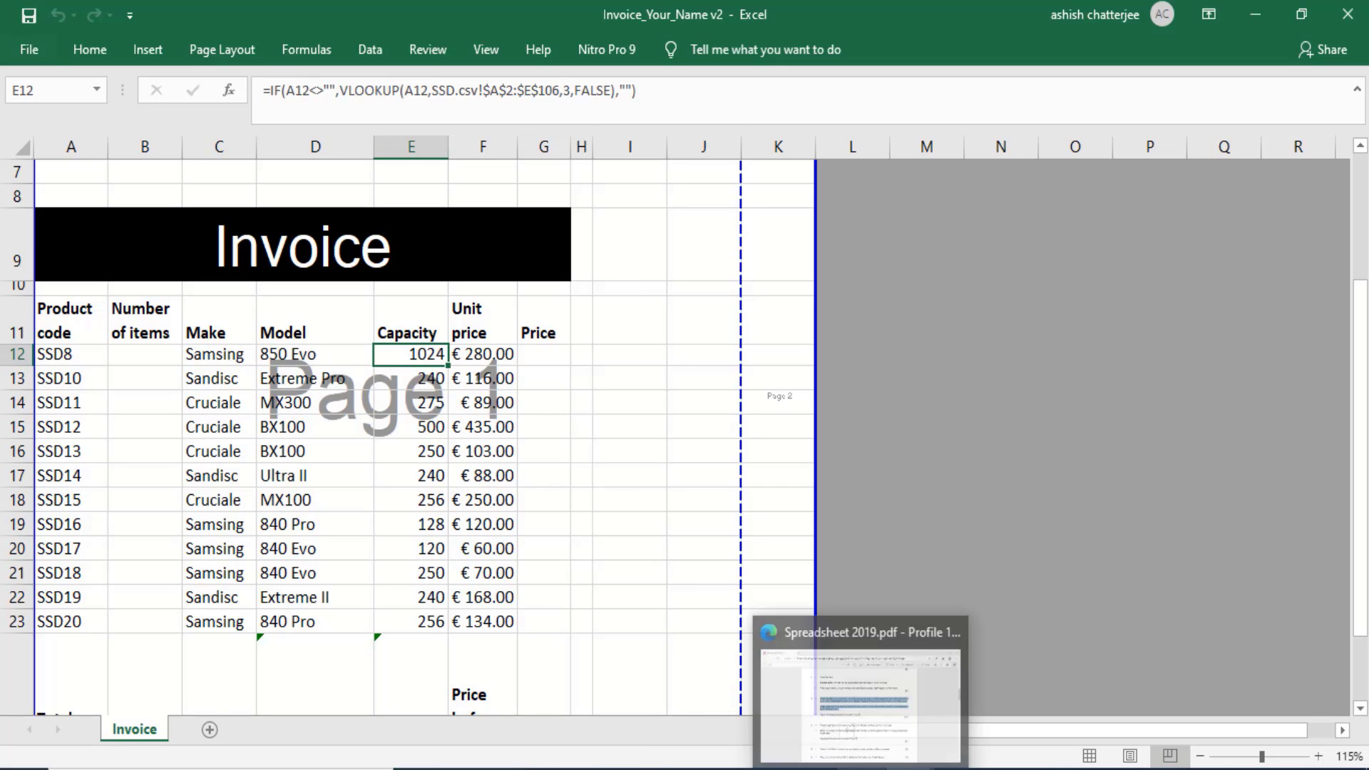
{"action": "left_click", "coordinate": [861, 703]}
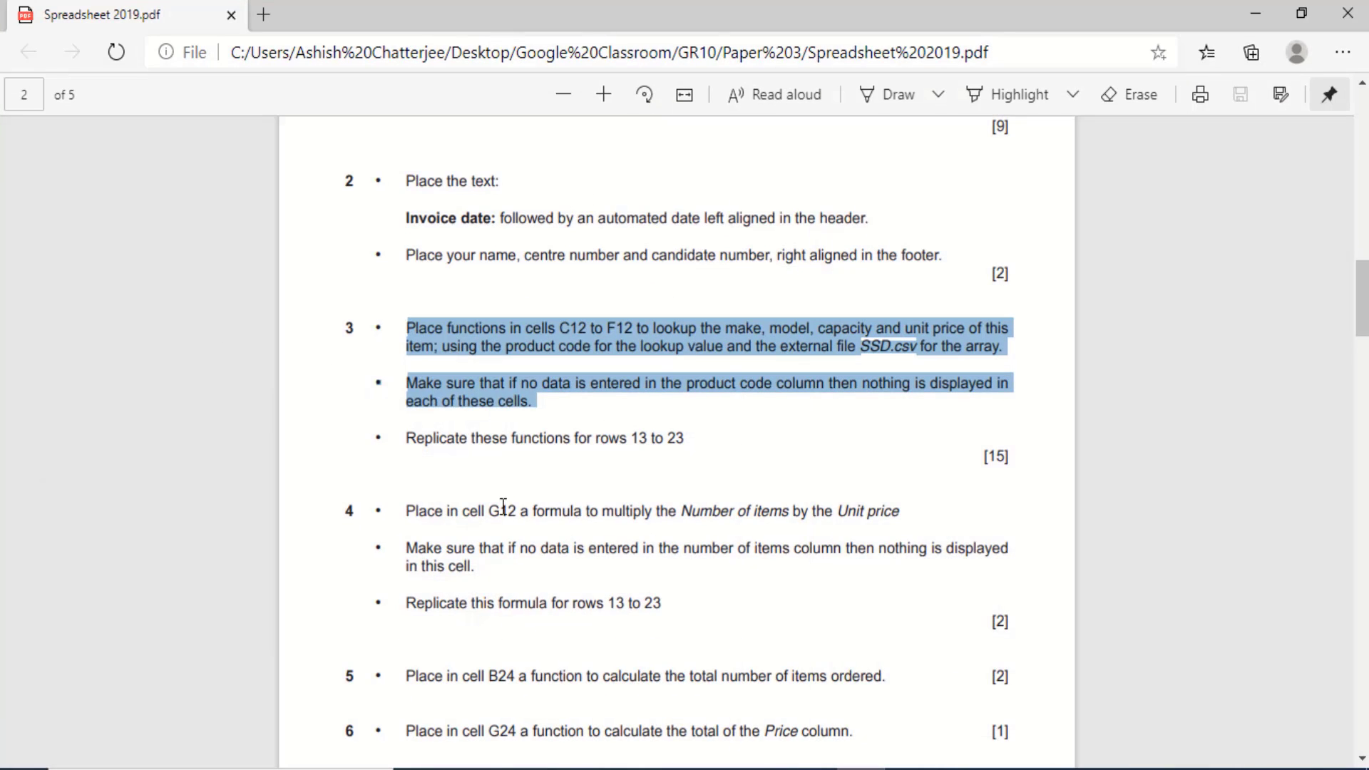
{"action": "left_click", "coordinate": [473, 521]}
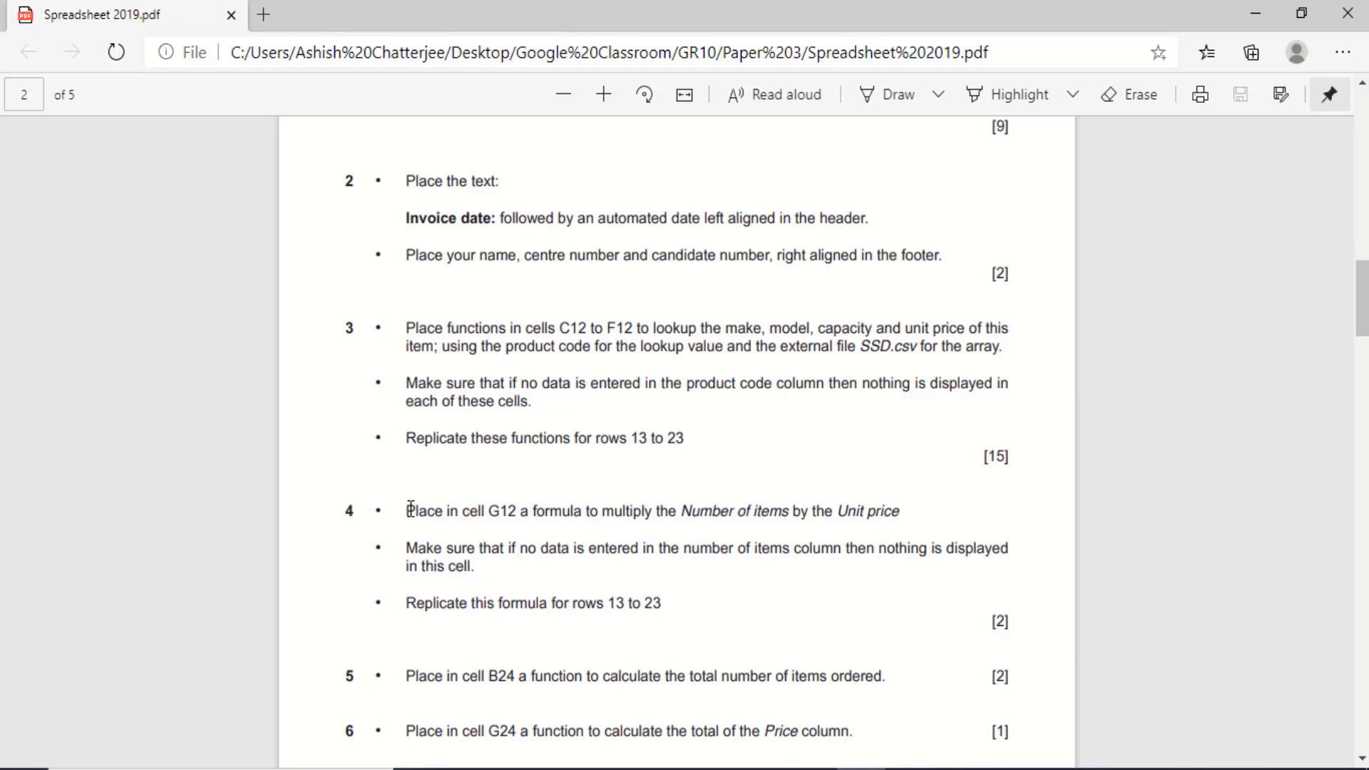
{"action": "left_click_drag", "start_coordinate": [407, 511], "coordinate": [915, 514]}
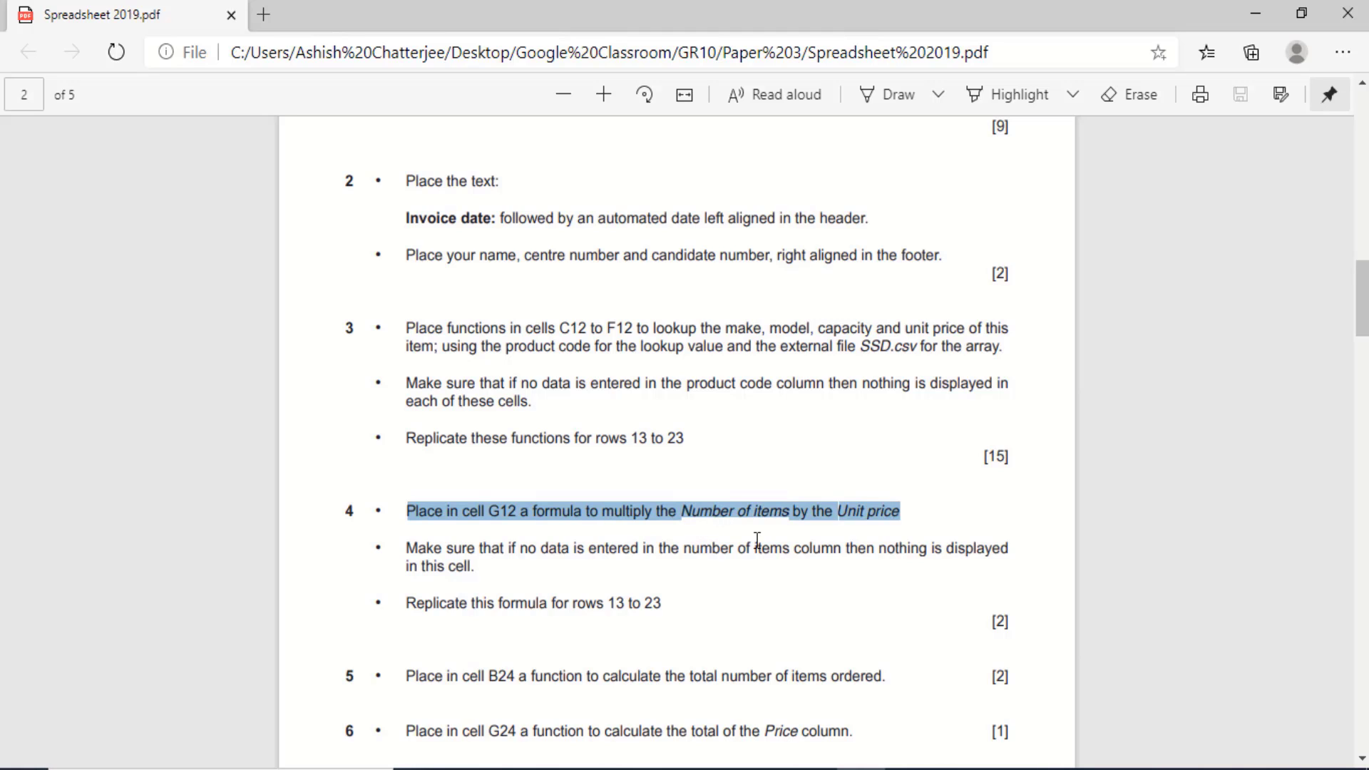
Return to the Excel invoice and begin the G12 formula with =if($B12<>"", using the number of items as the logical test
{"action": "left_click", "coordinate": [1256, 13]}
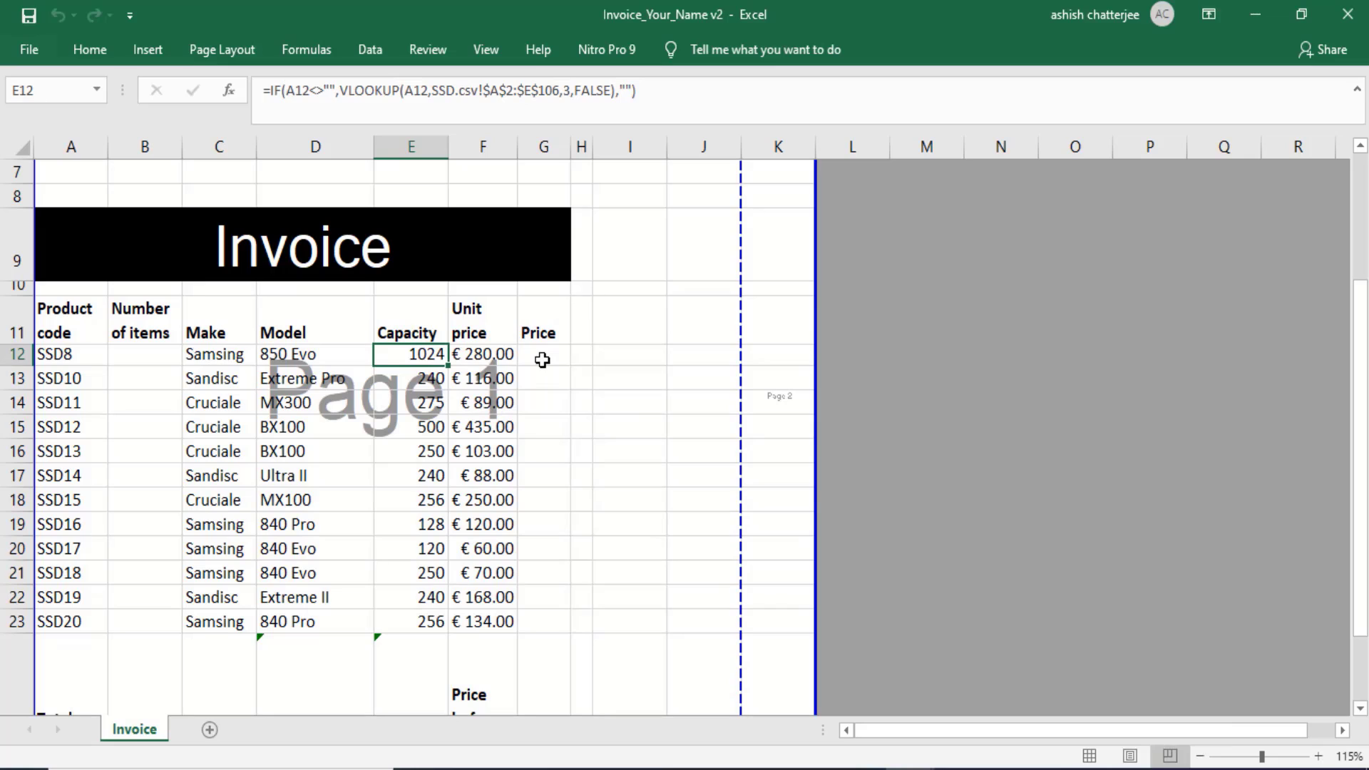
{"action": "left_click", "coordinate": [542, 360]}
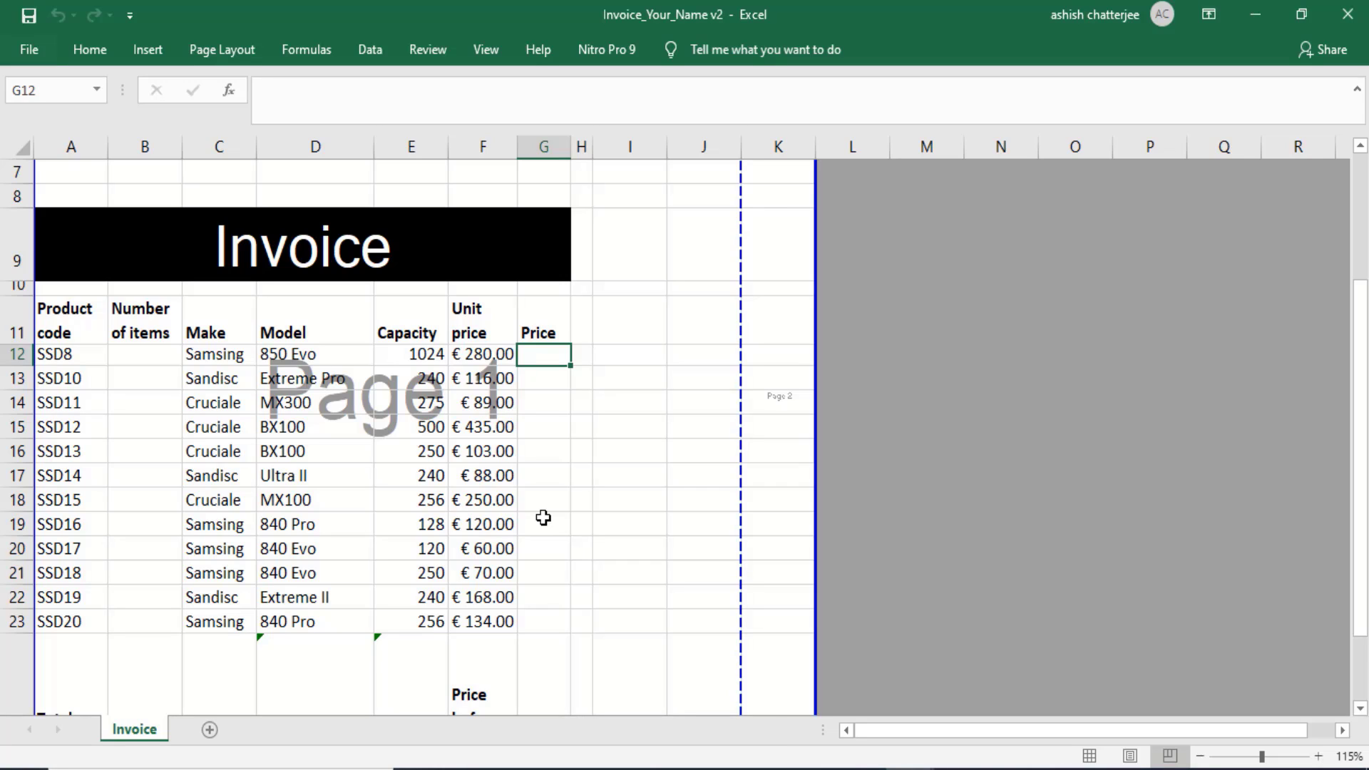
{"action": "type", "text": "=if"}
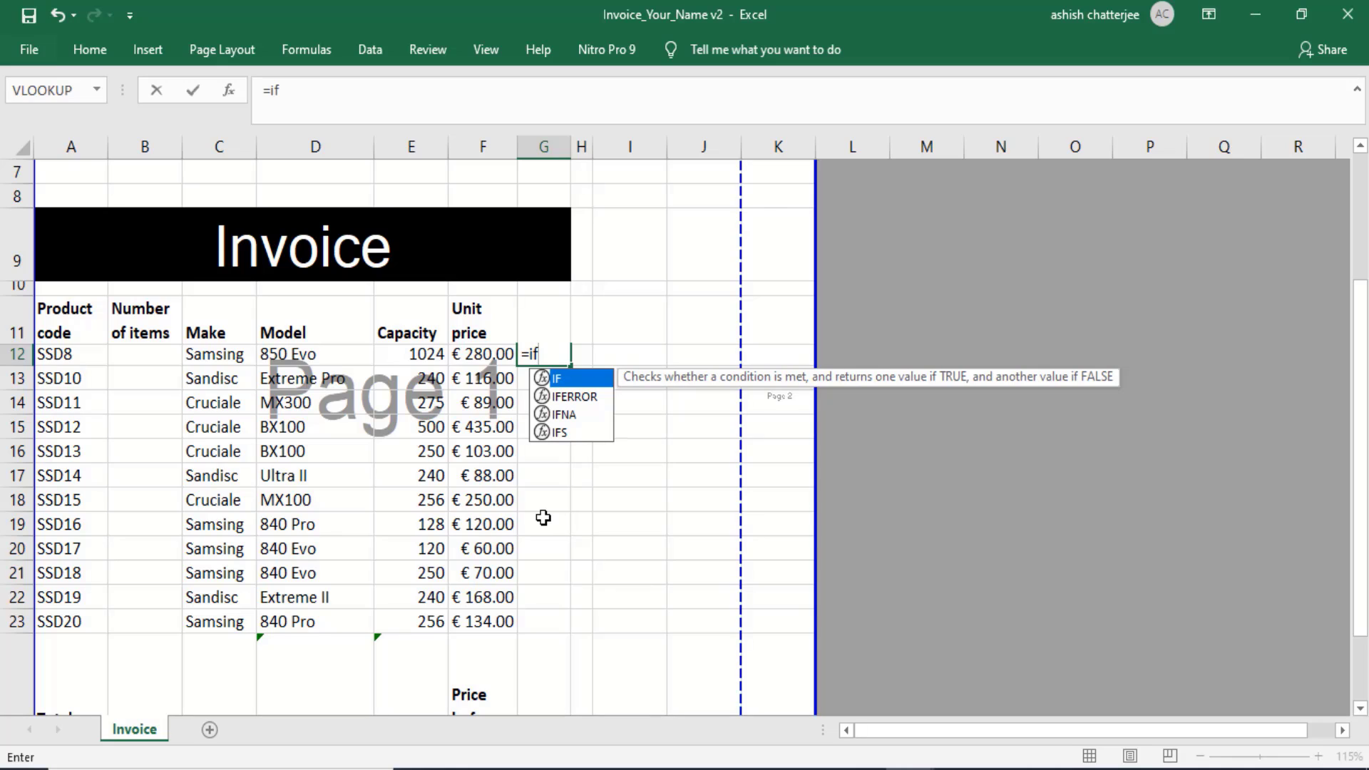
{"action": "type", "text": "("}
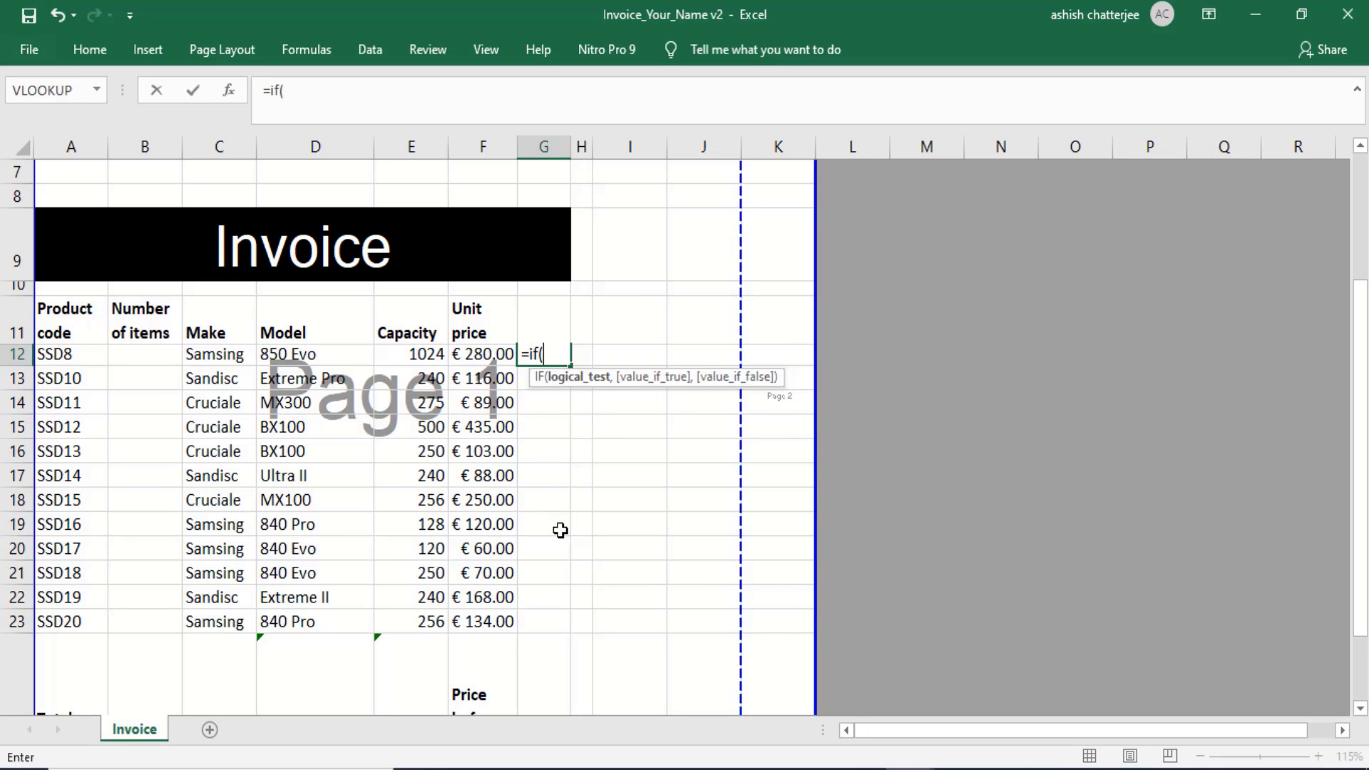
{"action": "left_click", "coordinate": [859, 769]}
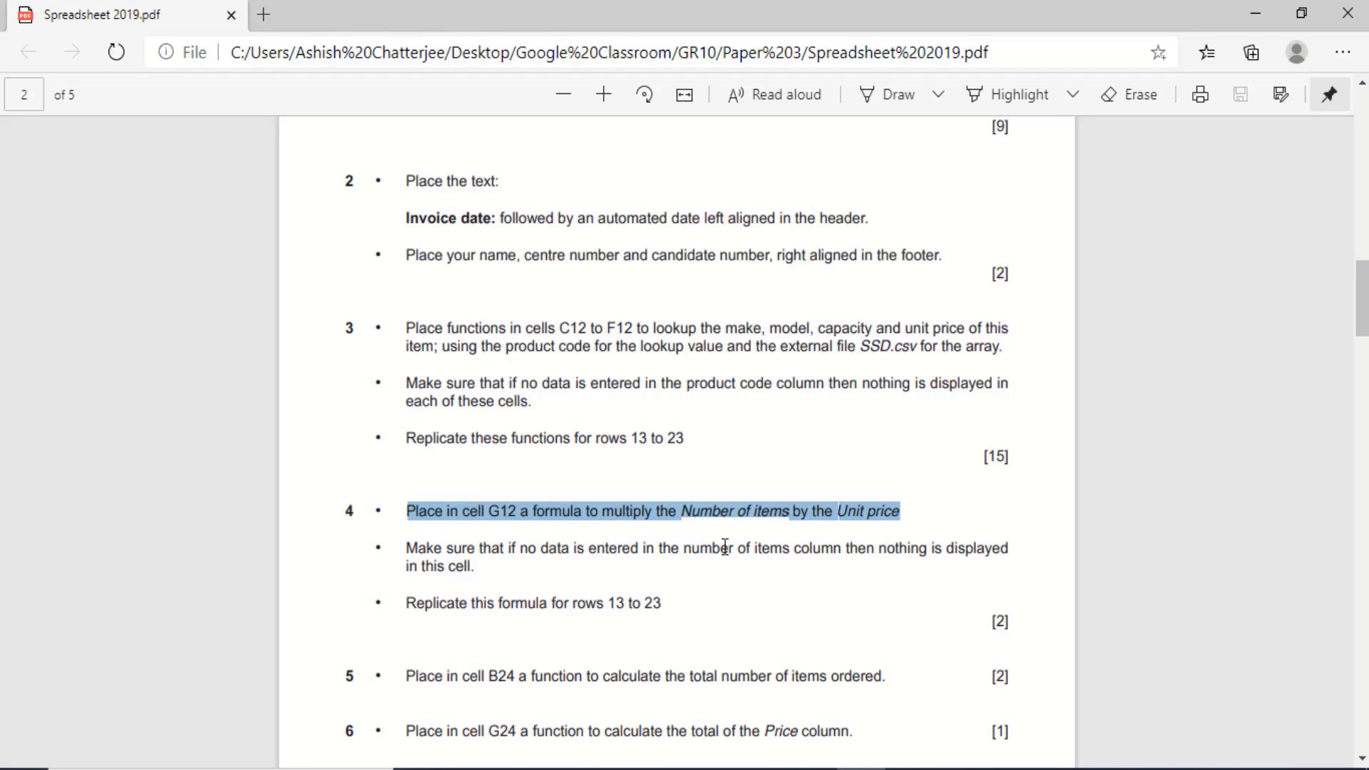
{"action": "left_click", "coordinate": [906, 766]}
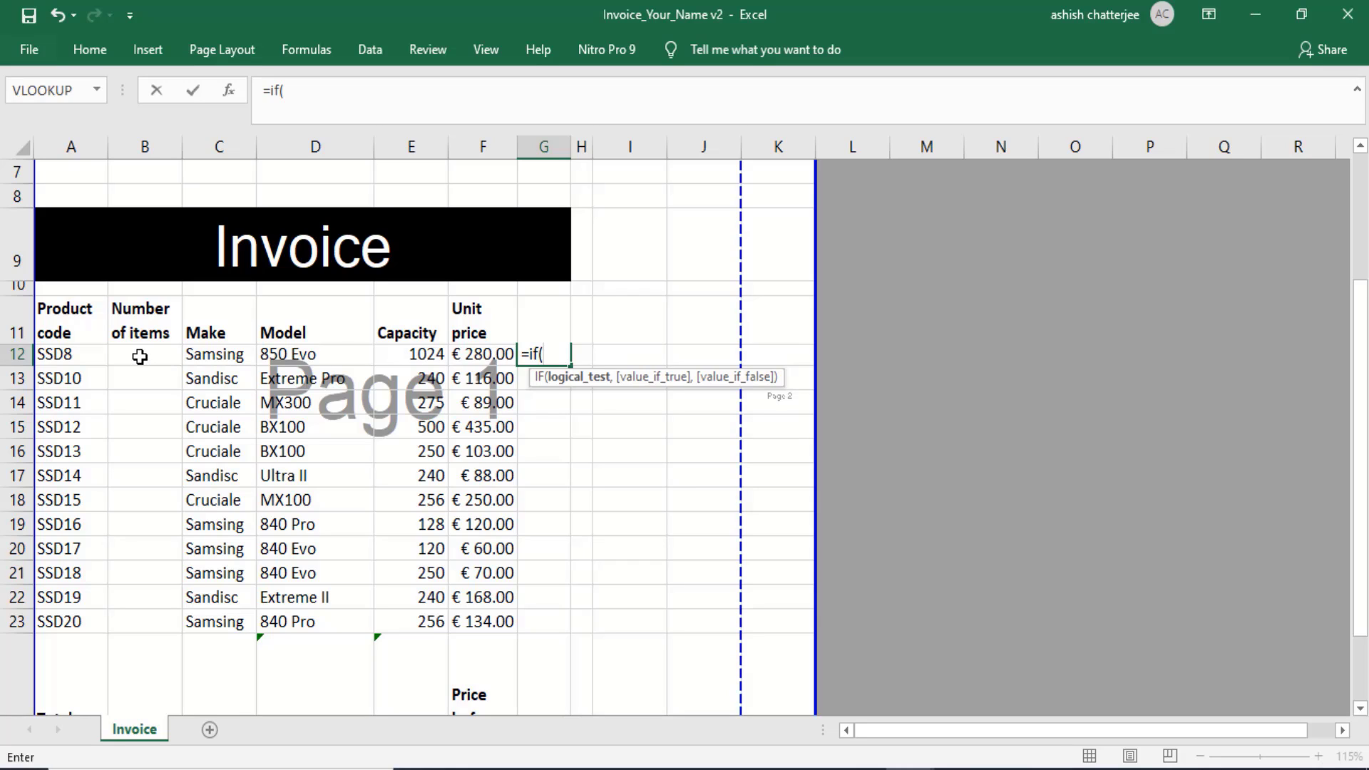
{"action": "left_click", "coordinate": [140, 356]}
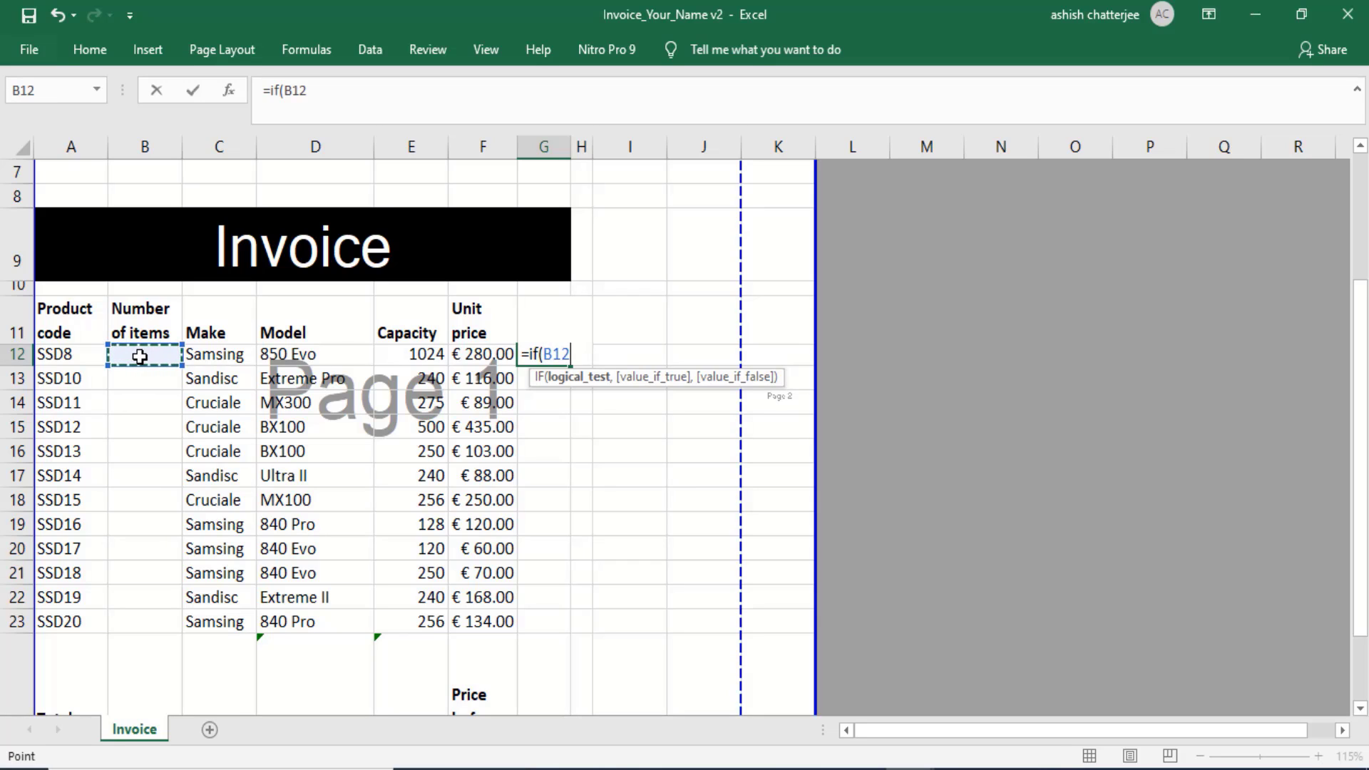
{"action": "left_click", "coordinate": [542, 356]}
{"action": "type", "text": "$"}
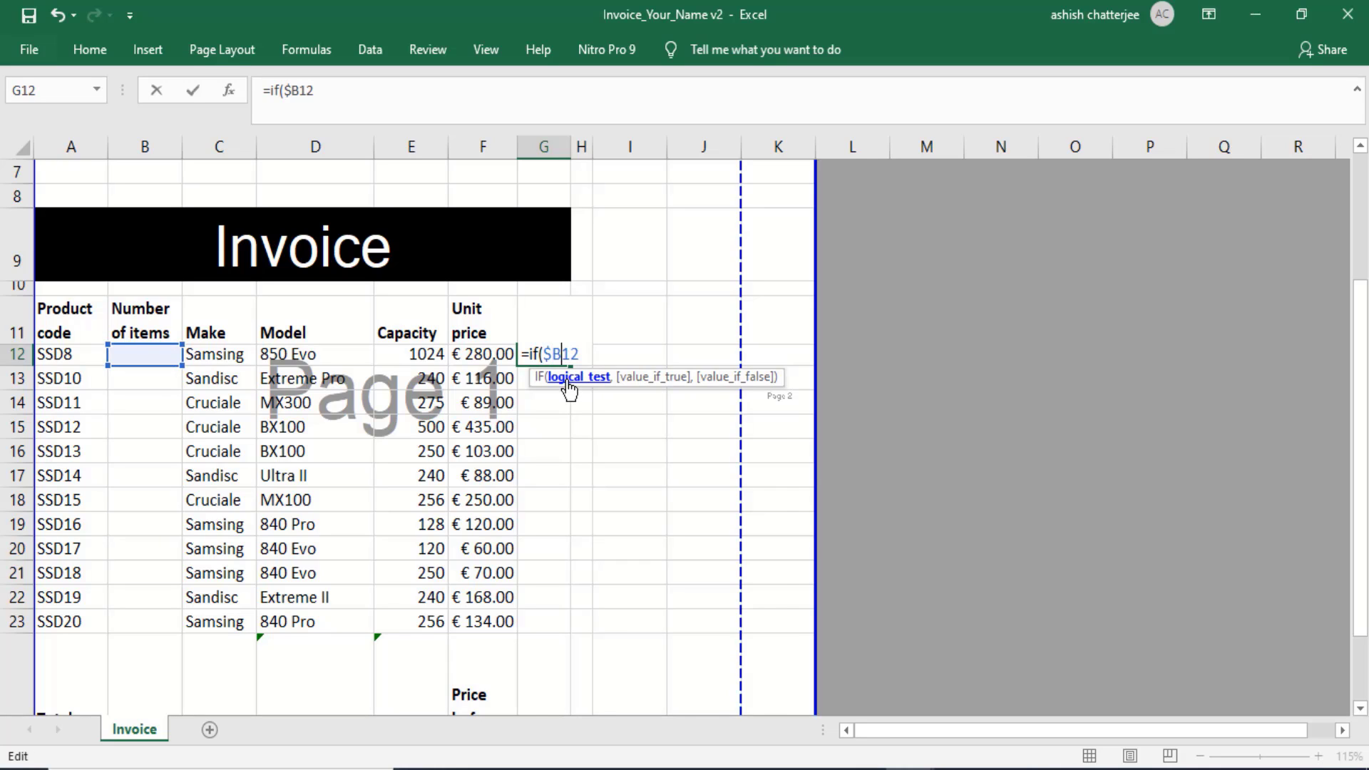
{"action": "key", "text": "End"}
{"action": "type", "text": "<>\"\","}
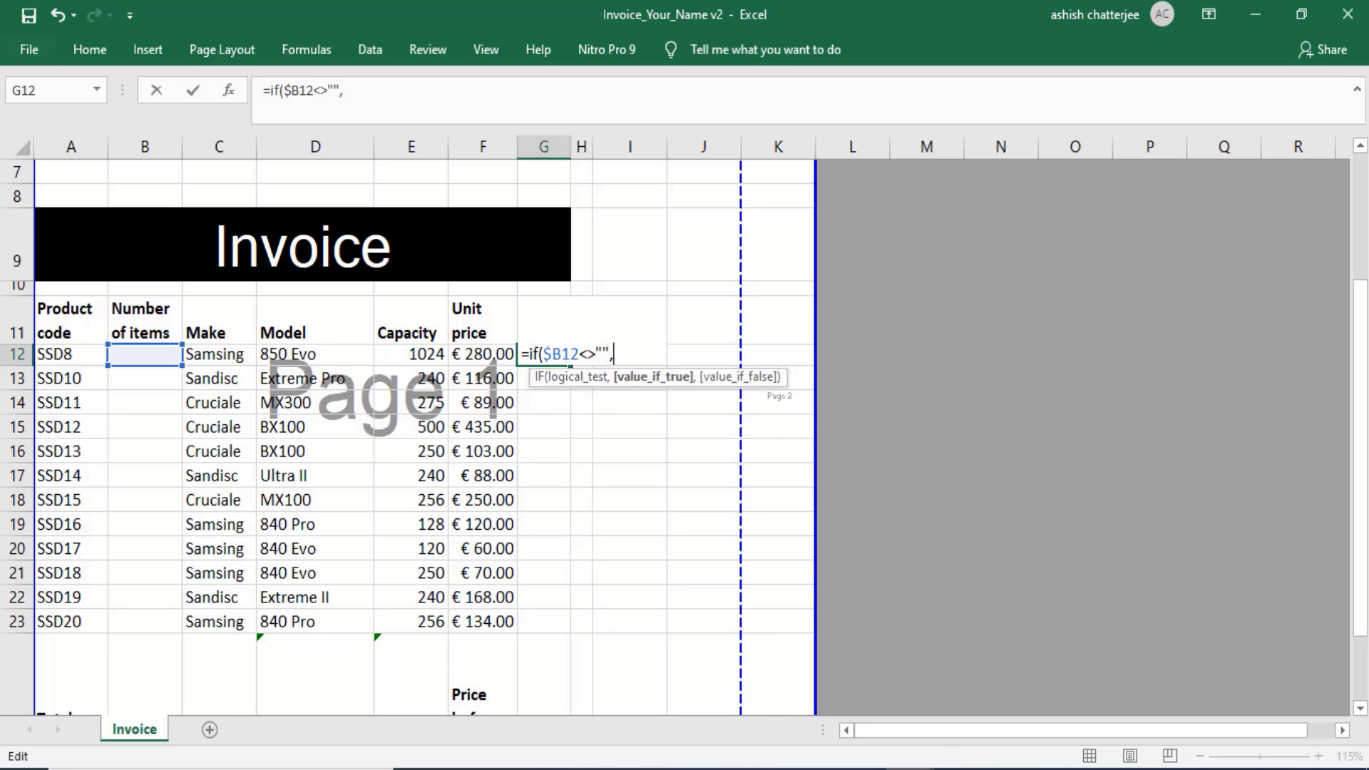
Recheck question 4 in Spreadsheet 2019.pdf and complete the formula in cell G12 of the Excel invoice as =if($B12<>"",B12*F12,"")
{"action": "key", "text": "alt+Tab"}
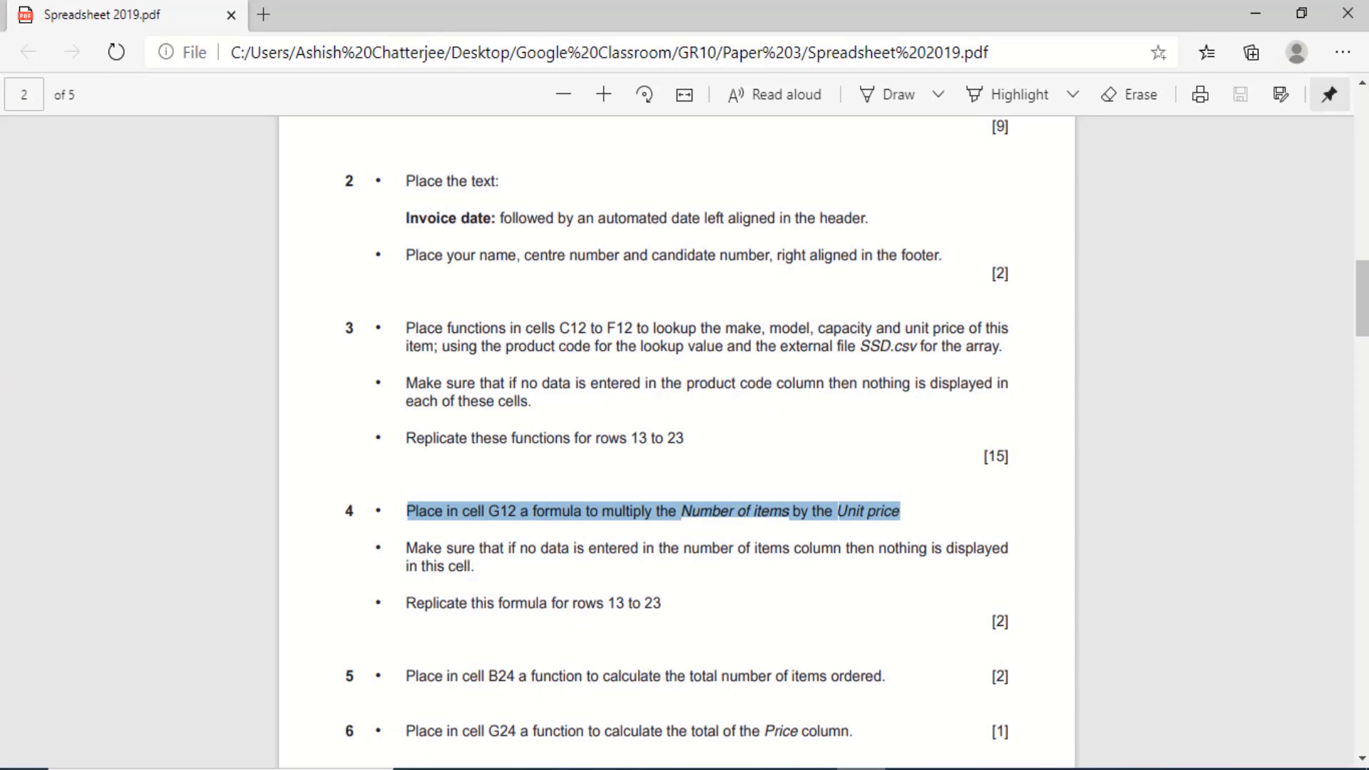
{"action": "key", "text": "alt+Tab"}
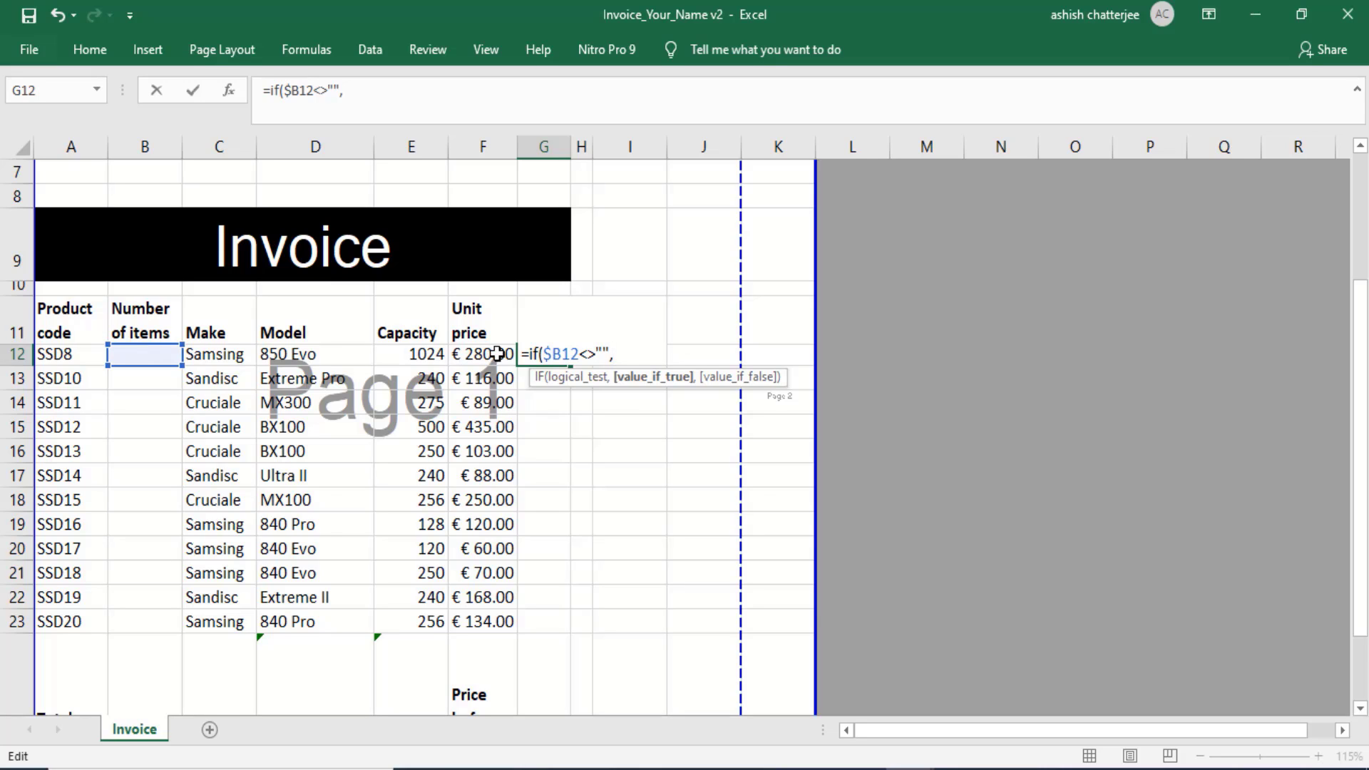
{"action": "left_click", "coordinate": [133, 352]}
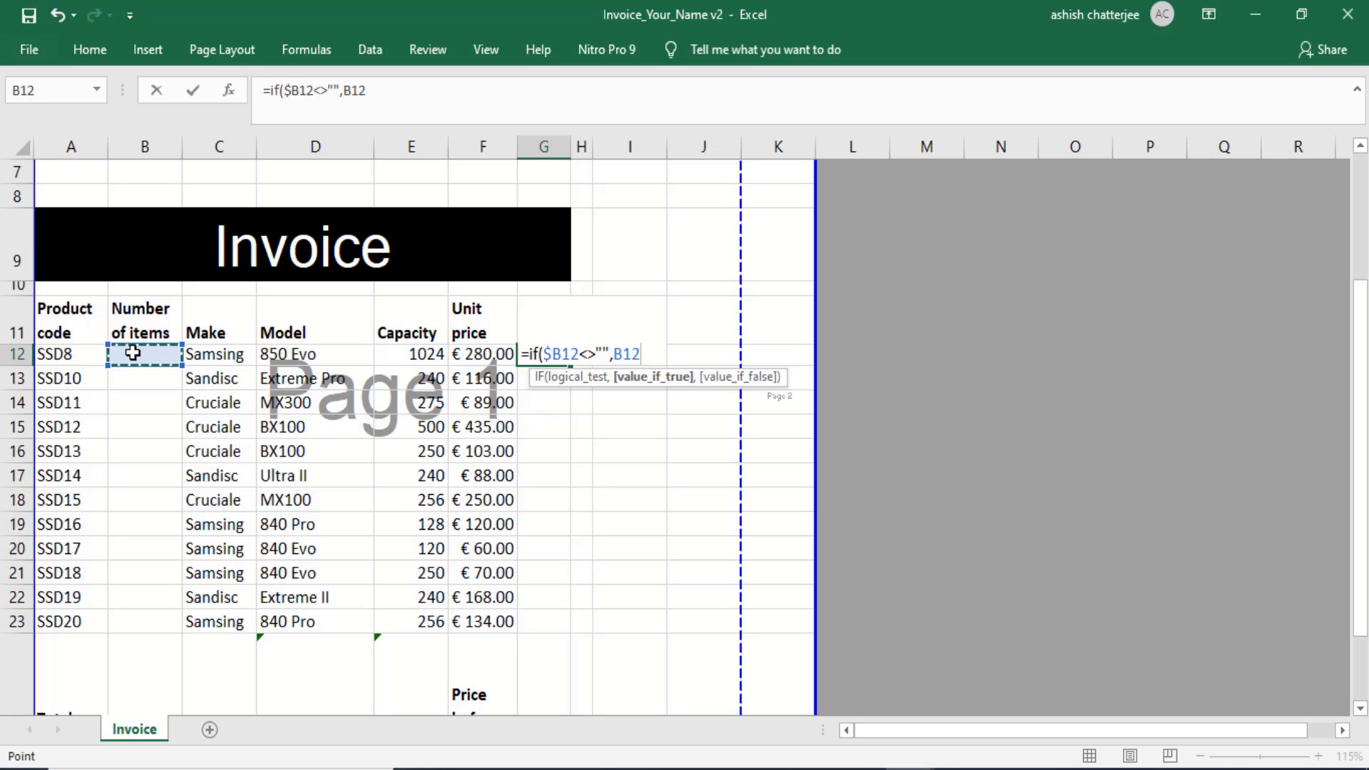
{"action": "type", "text": "*"}
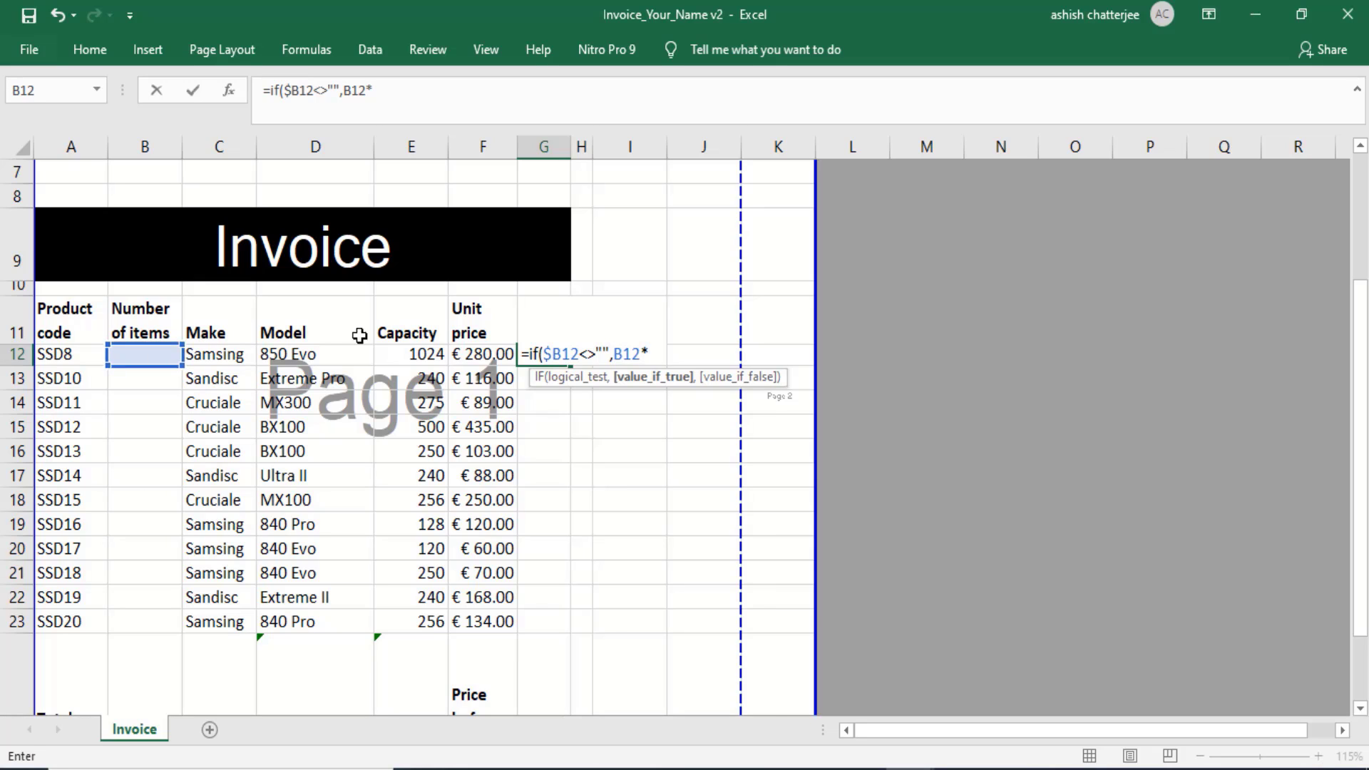
{"action": "left_click", "coordinate": [469, 352]}
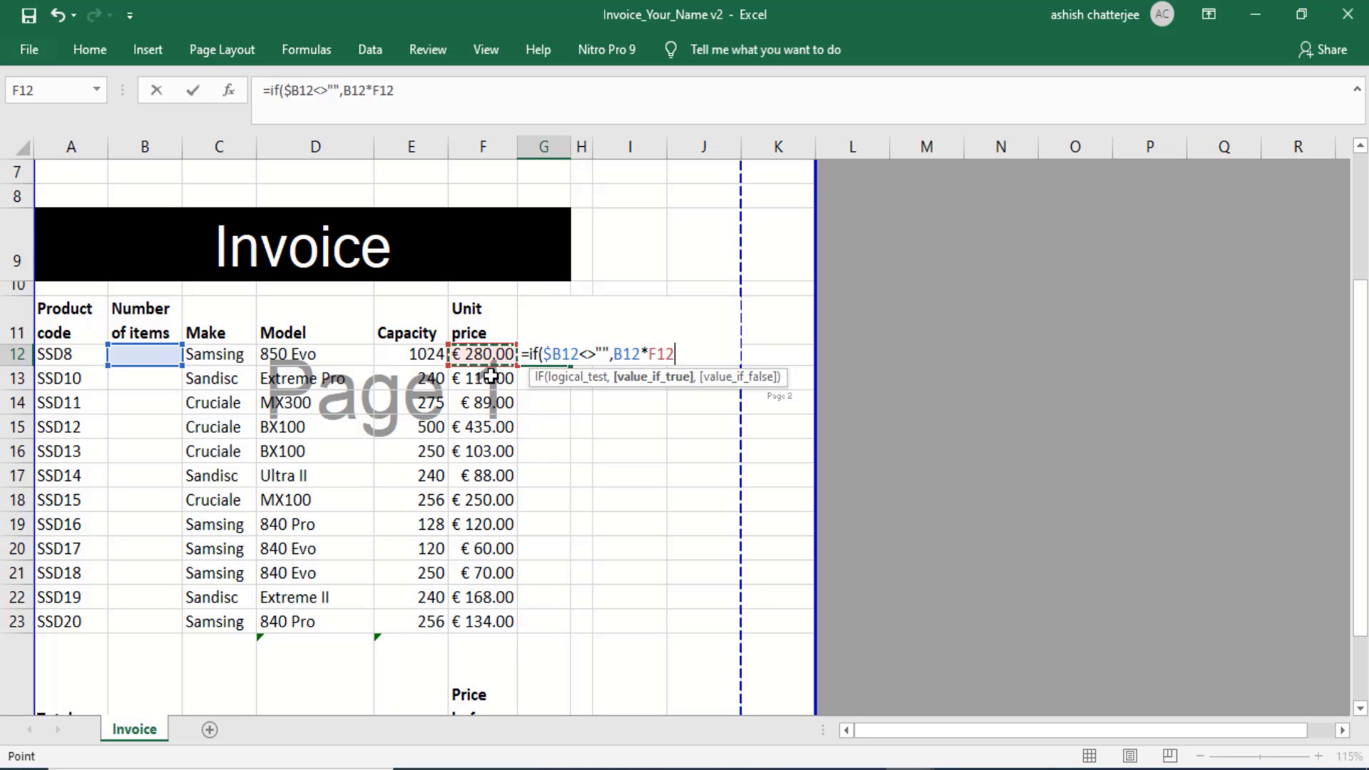
{"action": "type", "text": ","}
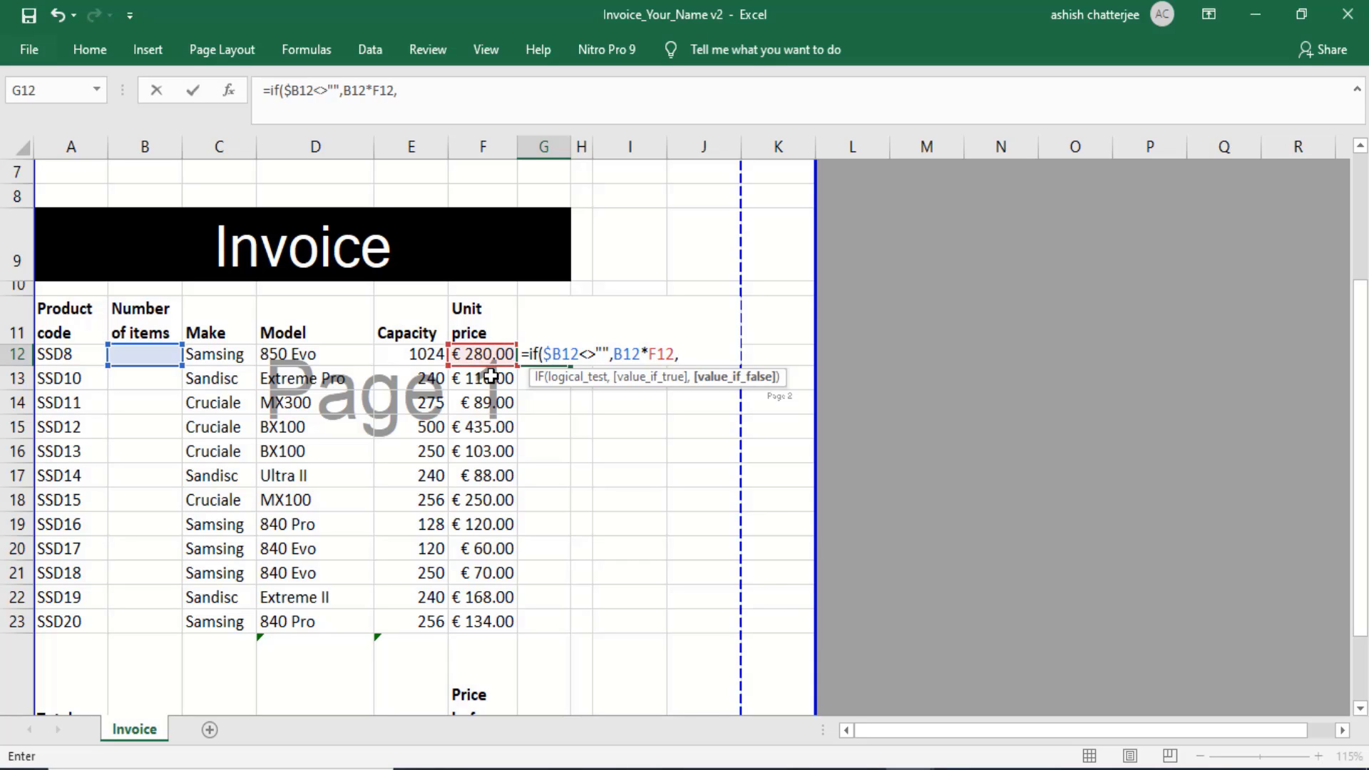
{"action": "type", "text": "\"\")"}
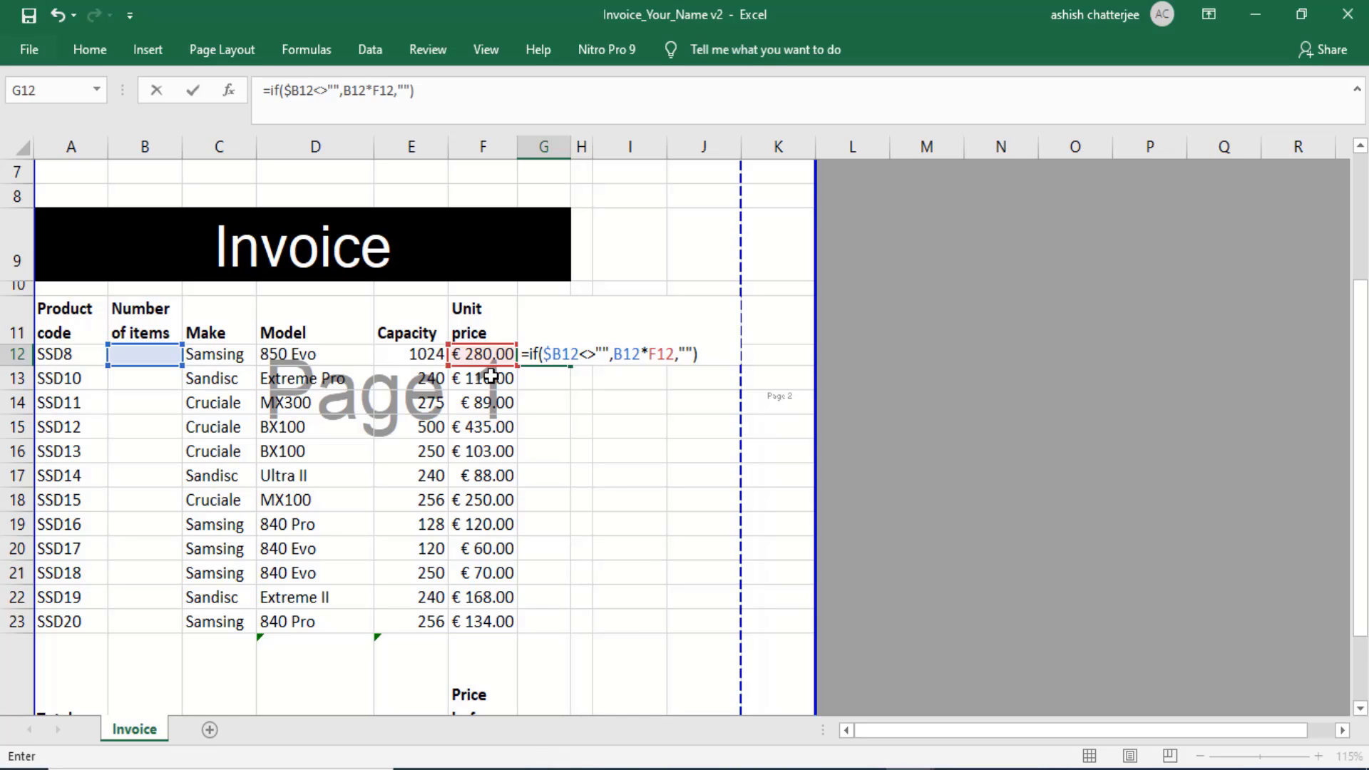
{"action": "key", "text": "Return"}
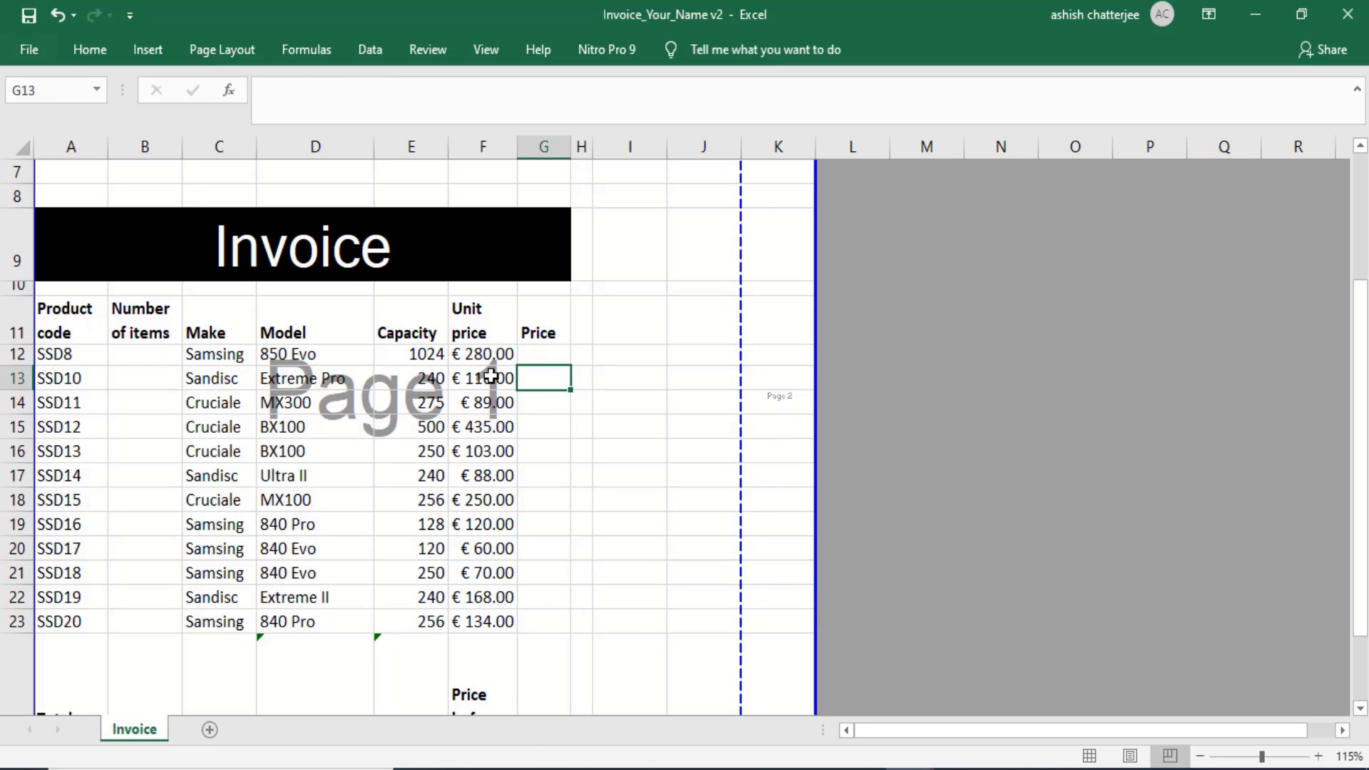
Replicate the G12 price formula down the Price column through G23
{"action": "left_click", "coordinate": [554, 354]}
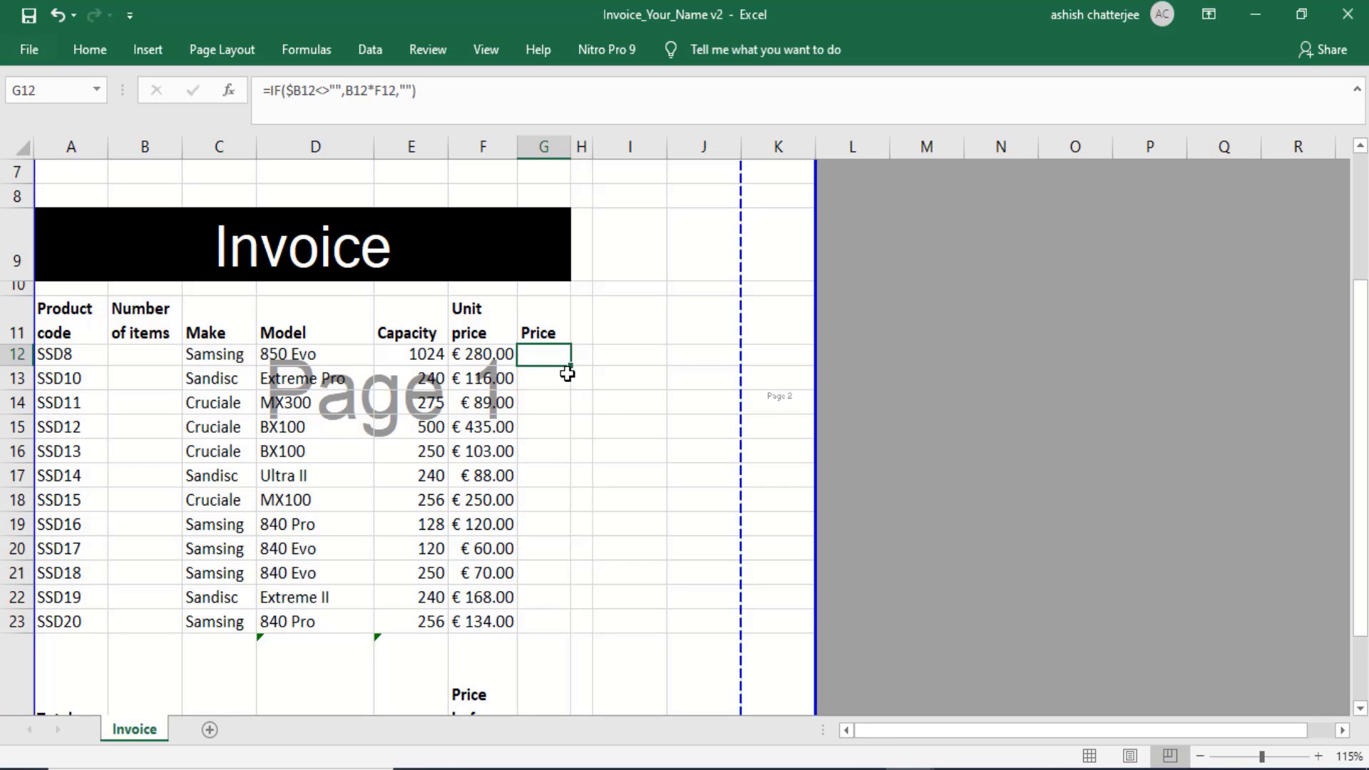
{"action": "left_click_drag", "start_coordinate": [568, 364], "coordinate": [544, 631]}
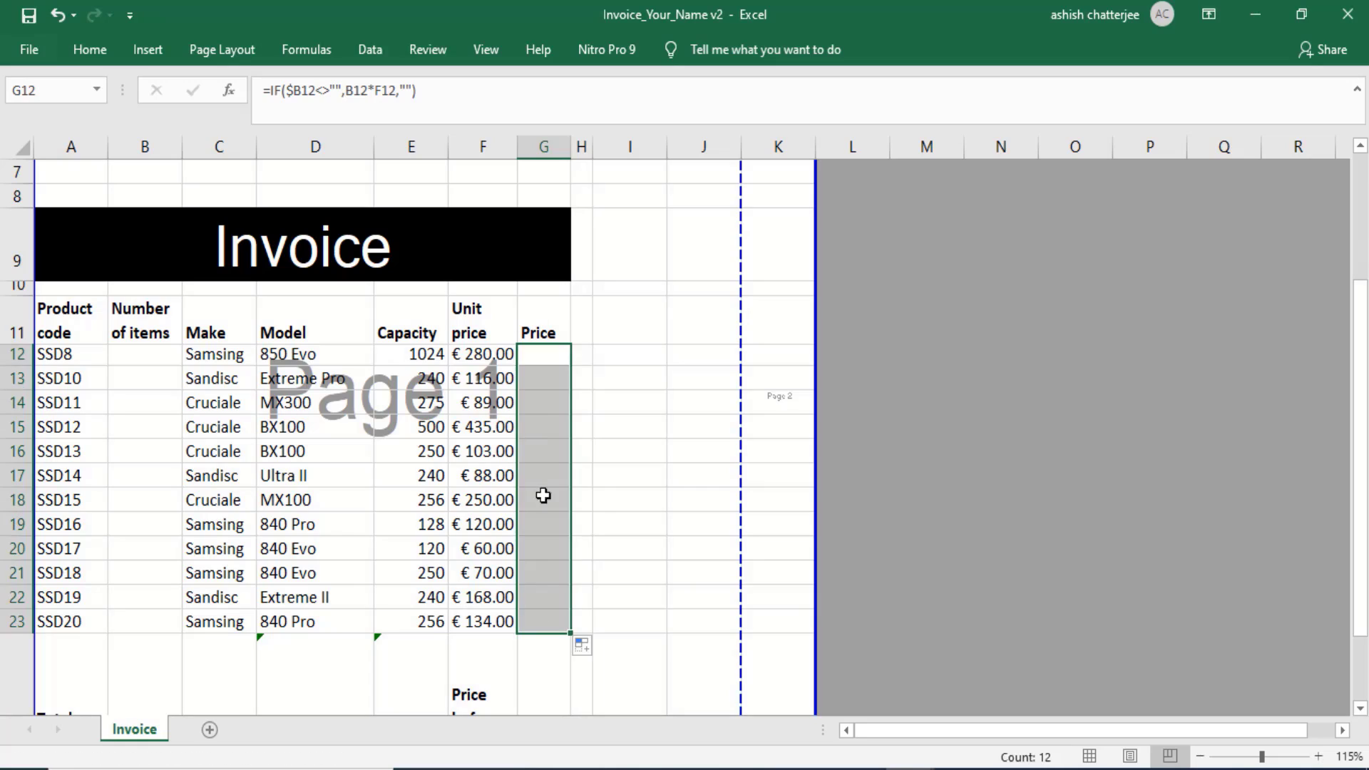
{"action": "left_click", "coordinate": [457, 372]}
Test the price formula by entering quantities 5 and 10 in B12, and clear the cell
{"action": "left_click", "coordinate": [126, 360]}
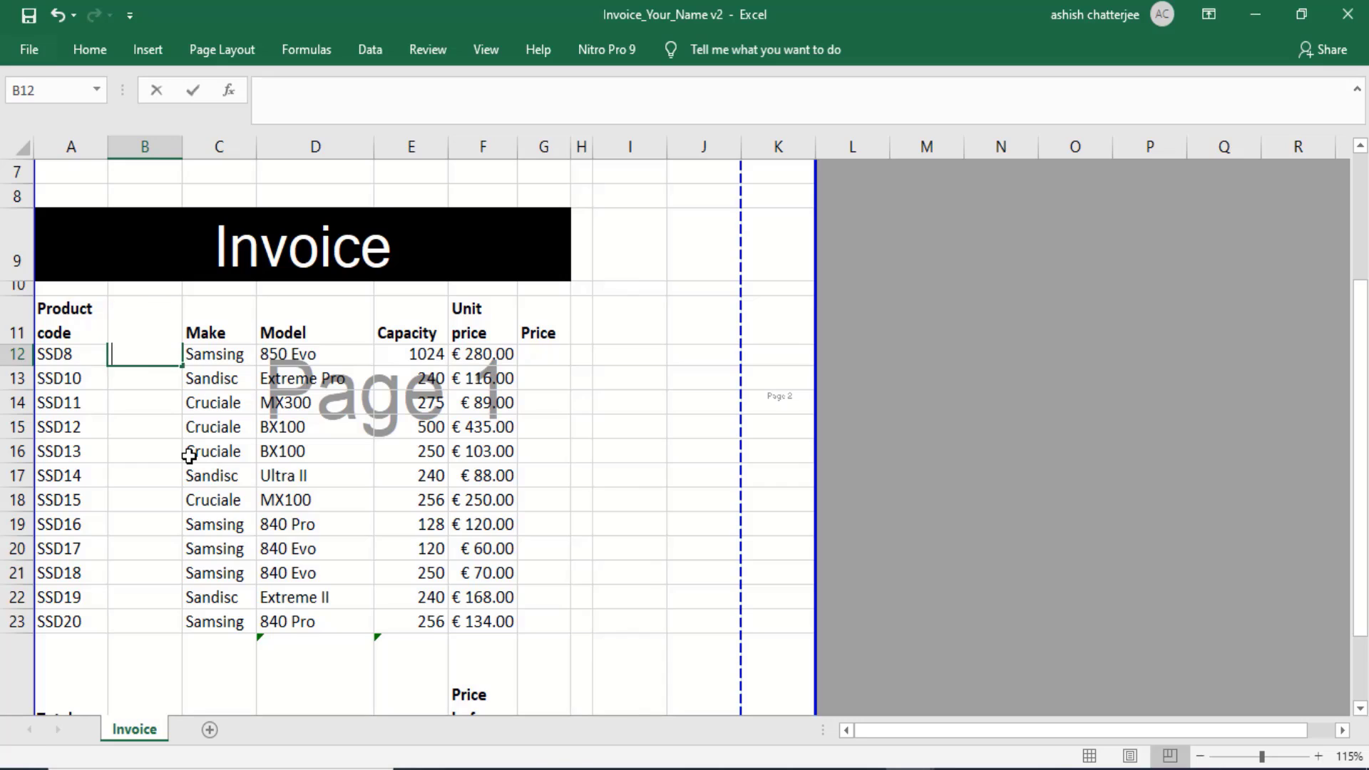
{"action": "type", "text": "5"}
{"action": "key", "text": "Return"}
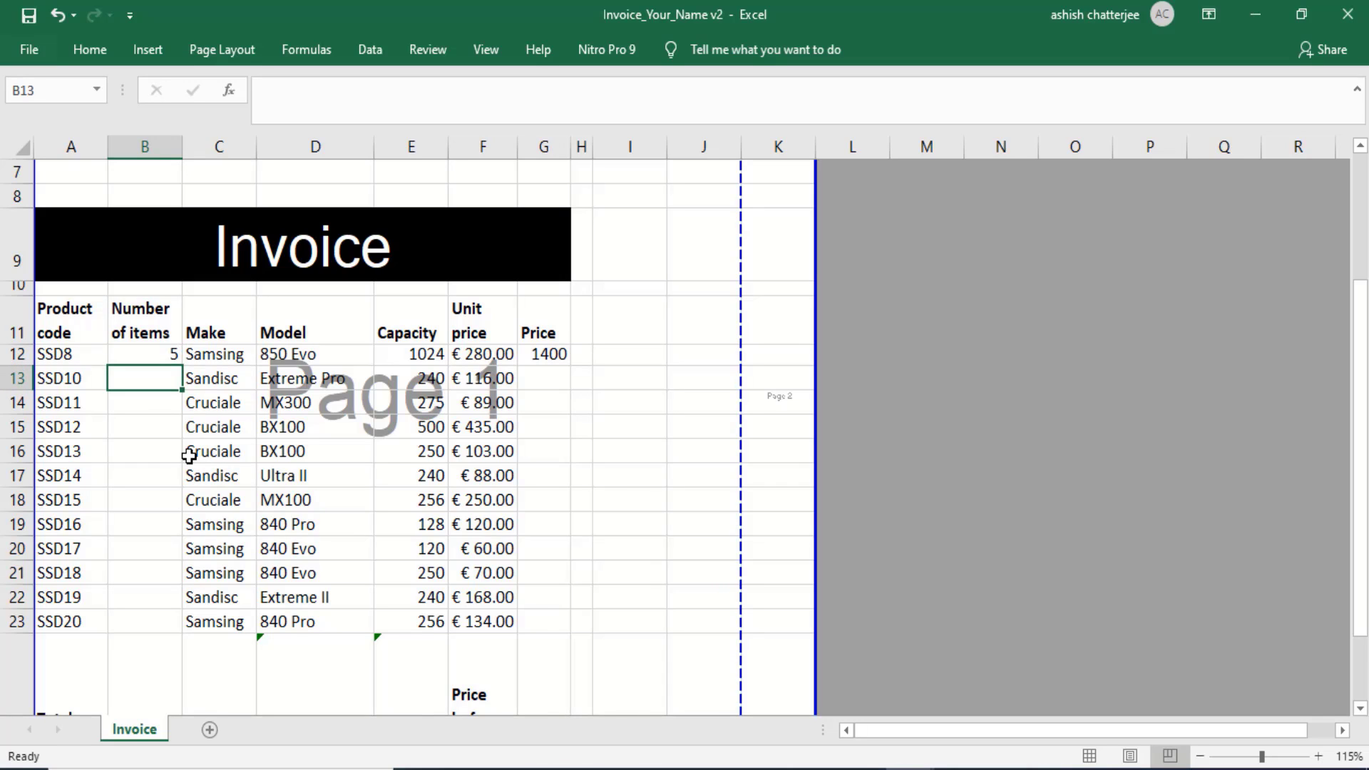
{"action": "key", "text": "Up"}
{"action": "type", "text": "10"}
{"action": "key", "text": "Return"}
{"action": "key", "text": "Up"}
{"action": "key", "text": "Delete"}
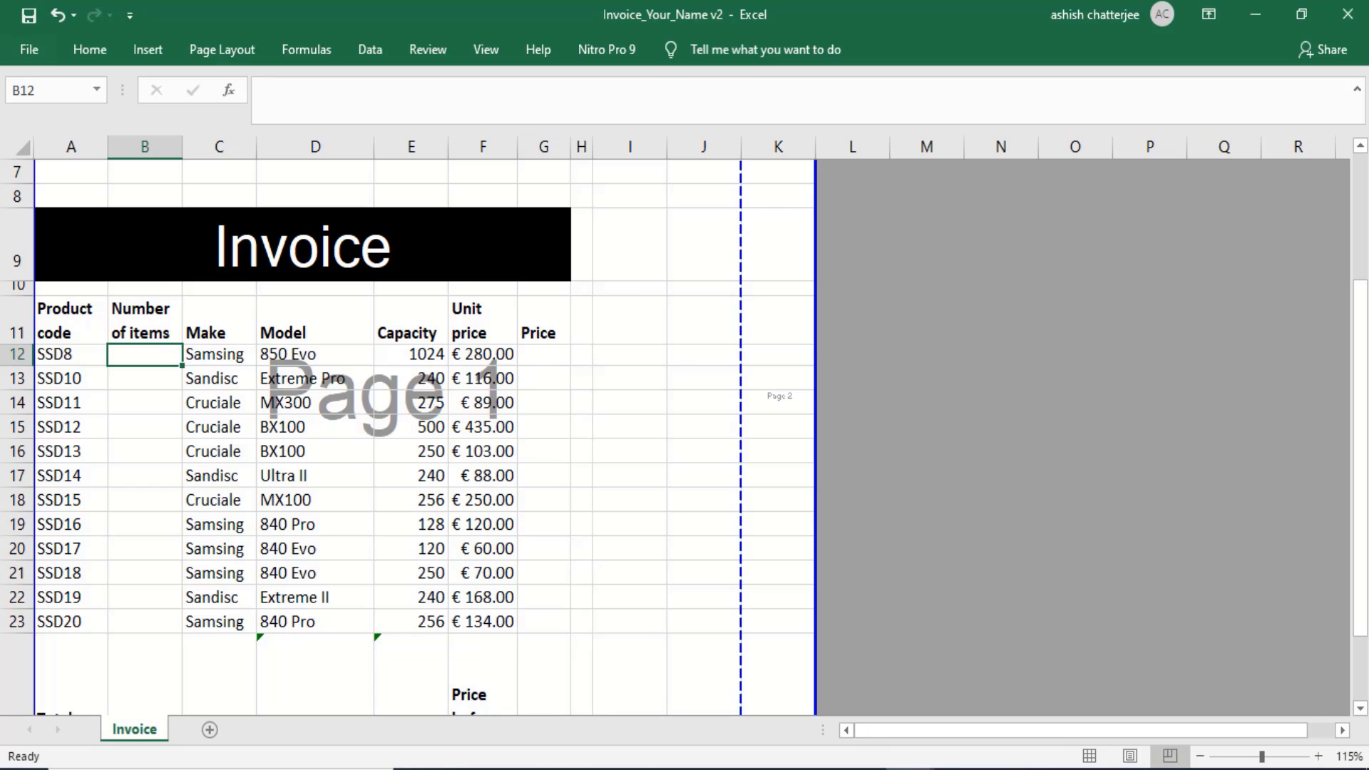
Switch to Spreadsheet 2019.pdf and highlight the row range 13 to 23 in the last question 4 instruction
{"action": "key", "text": "alt+Tab"}
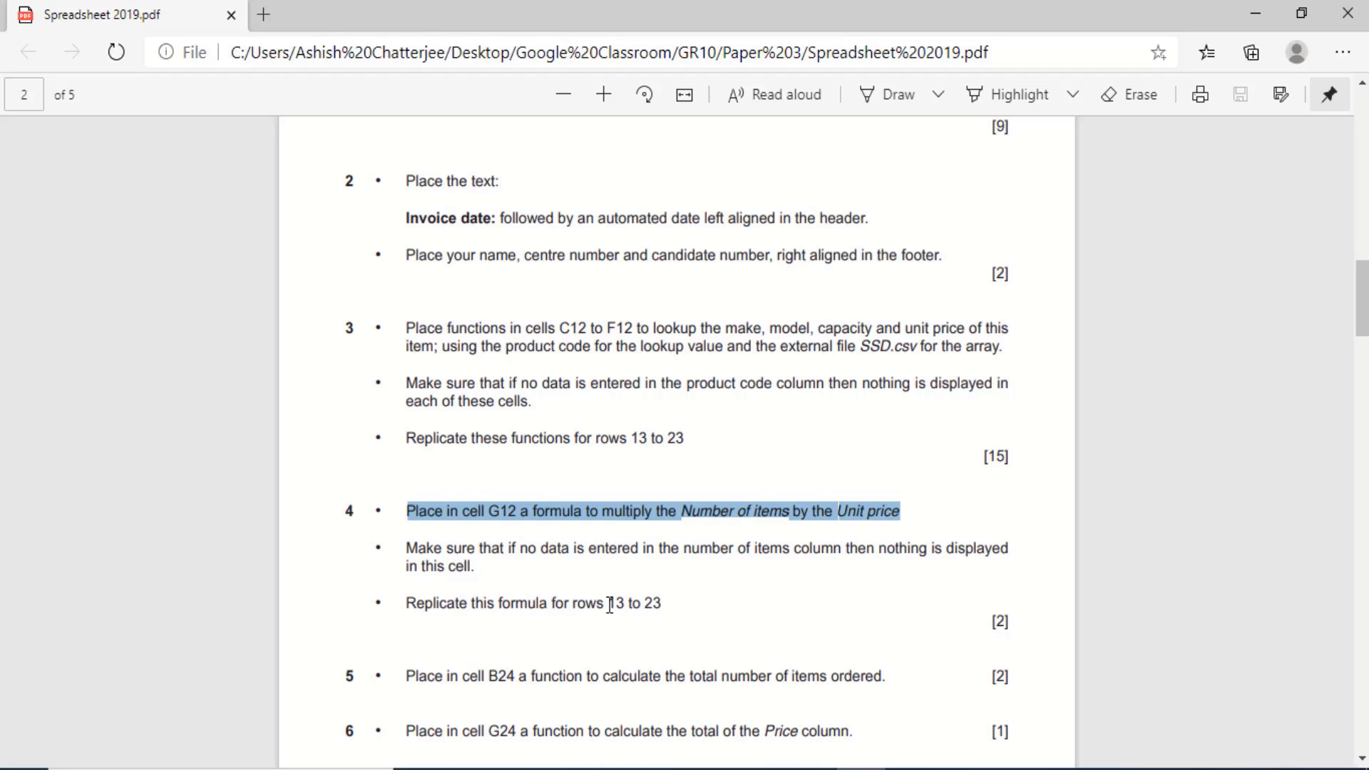
{"action": "left_click_drag", "start_coordinate": [605, 603], "coordinate": [659, 599]}
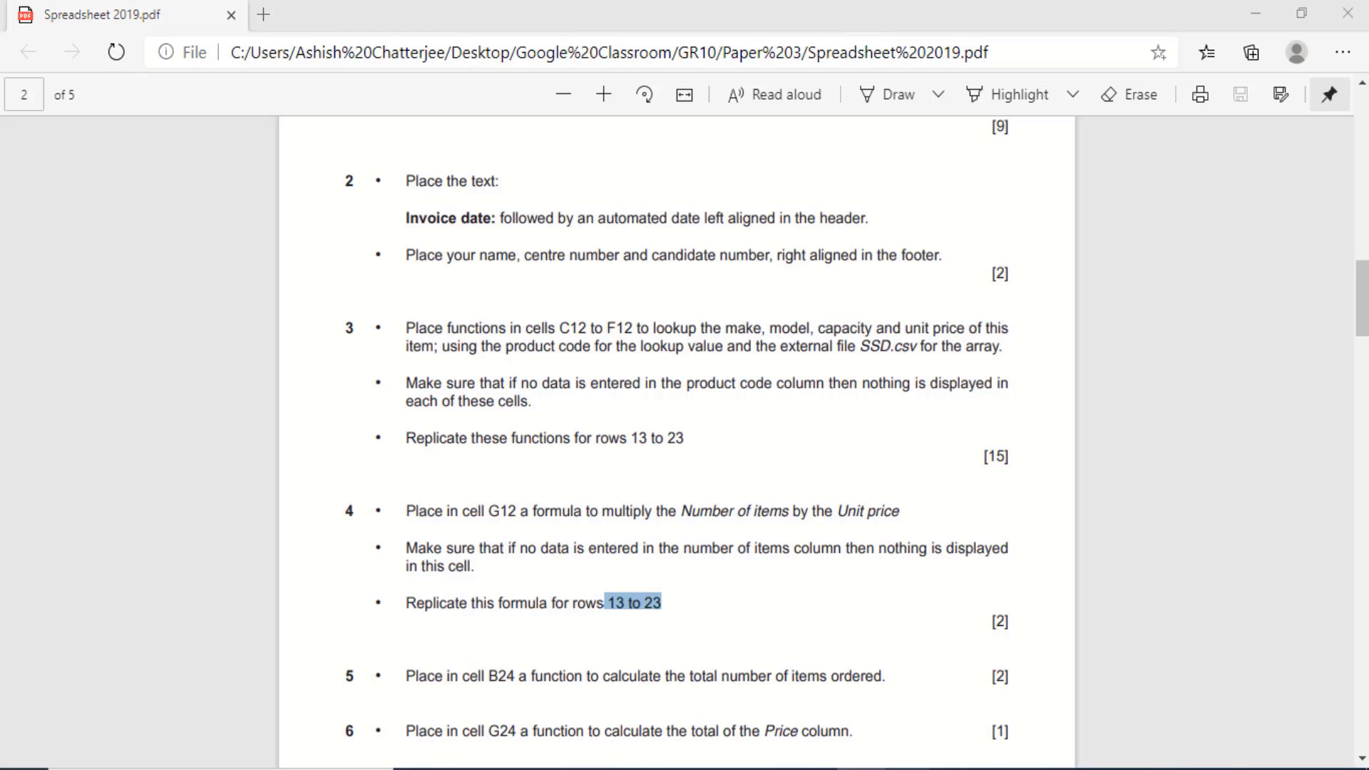
{"action": "mouse_move", "coordinate": [899, 757]}
Return to the Excel invoice and examine the replicated price formulas in cells G12 to G23
{"action": "left_click", "coordinate": [865, 741]}
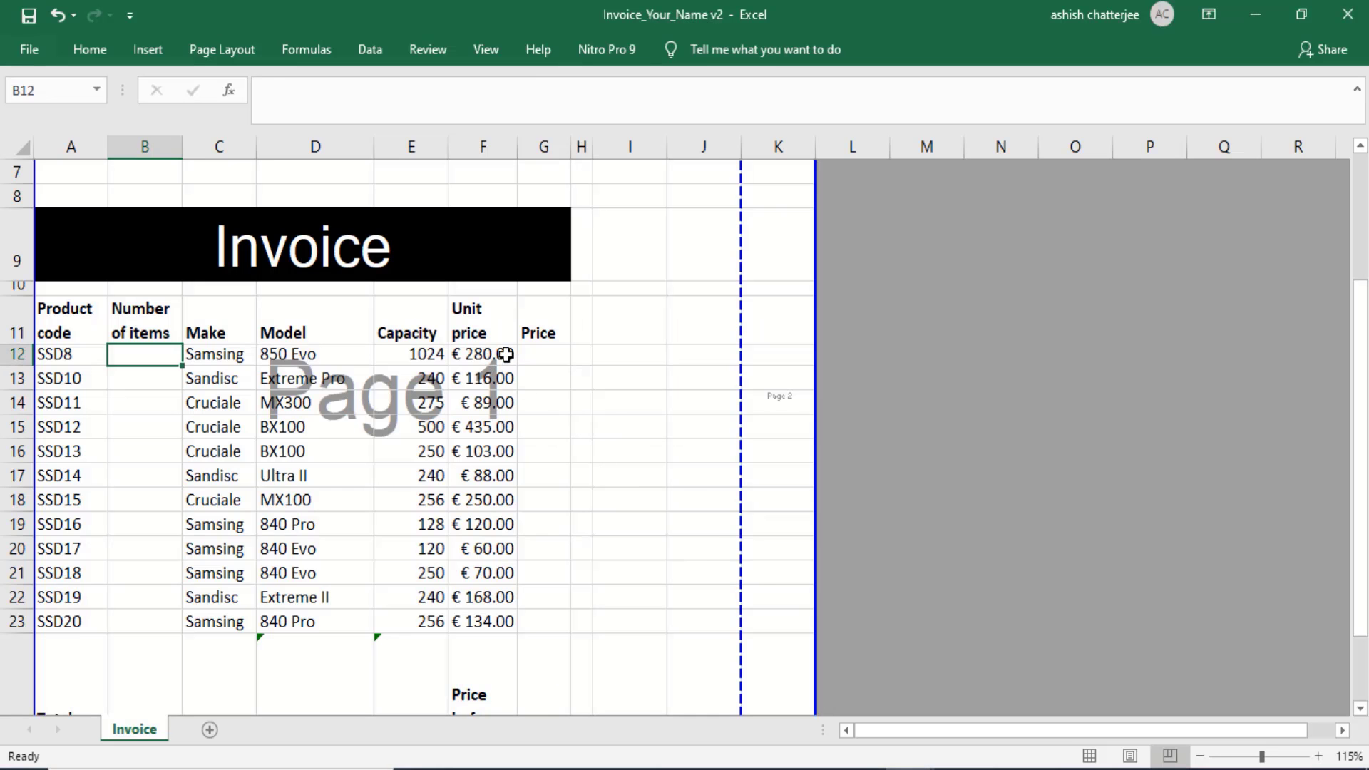
{"action": "left_click", "coordinate": [531, 356]}
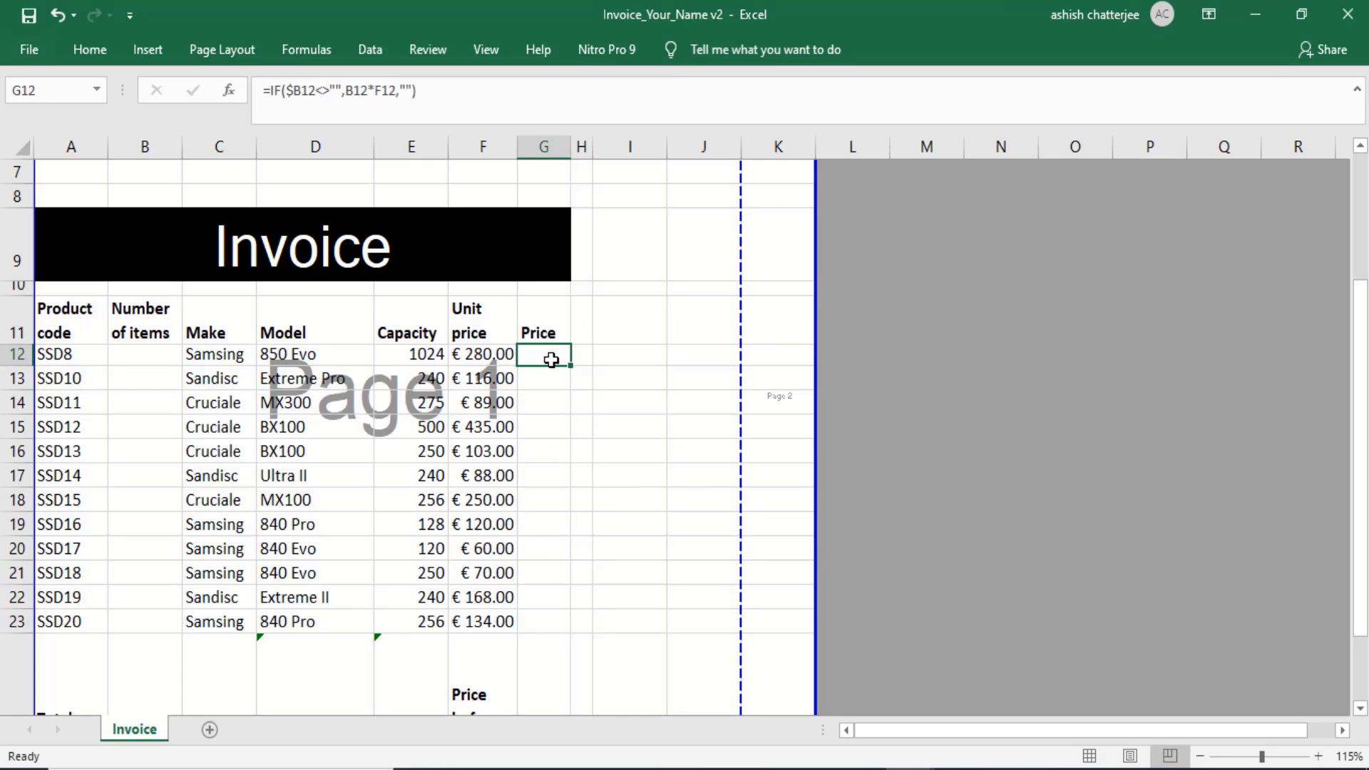
{"action": "left_click", "coordinate": [550, 389]}
{"action": "left_click", "coordinate": [550, 431]}
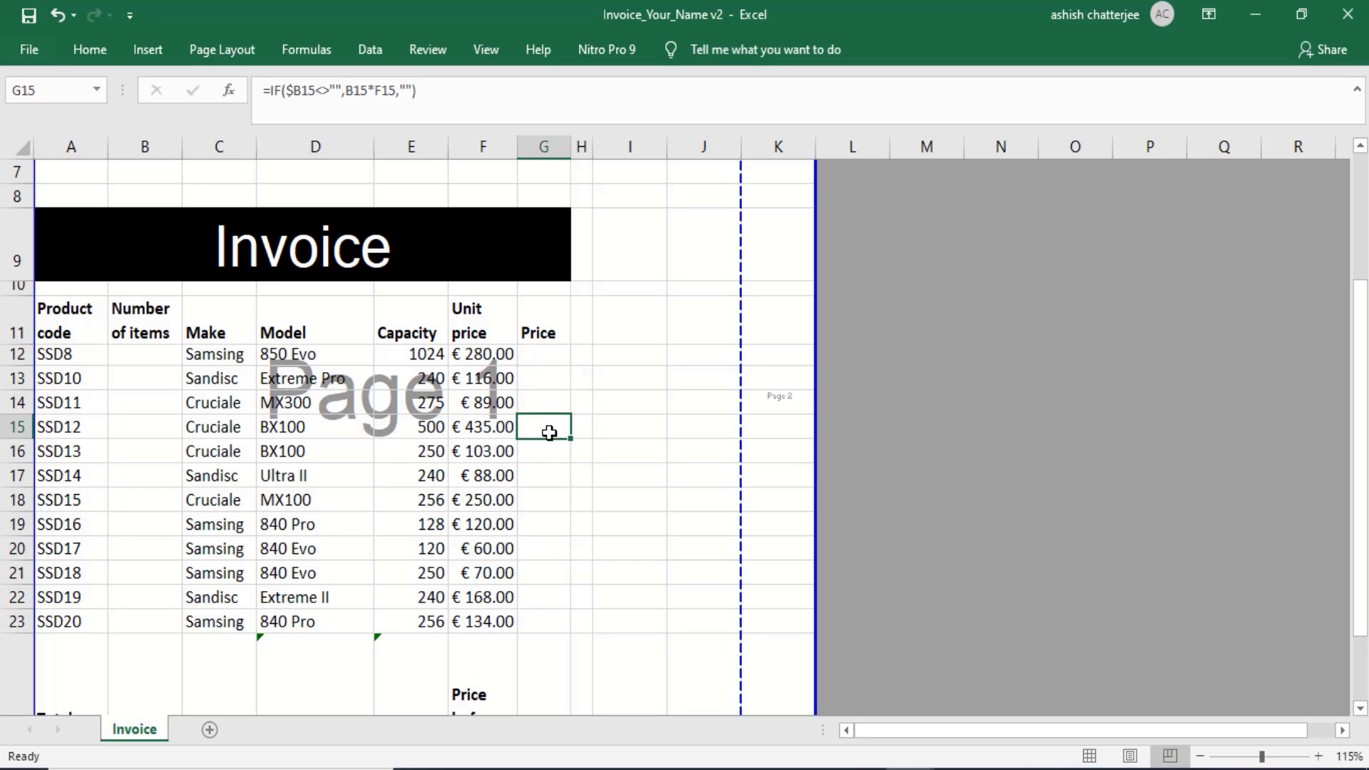
{"action": "left_click", "coordinate": [544, 506]}
{"action": "left_click", "coordinate": [542, 555]}
{"action": "left_click", "coordinate": [548, 599]}
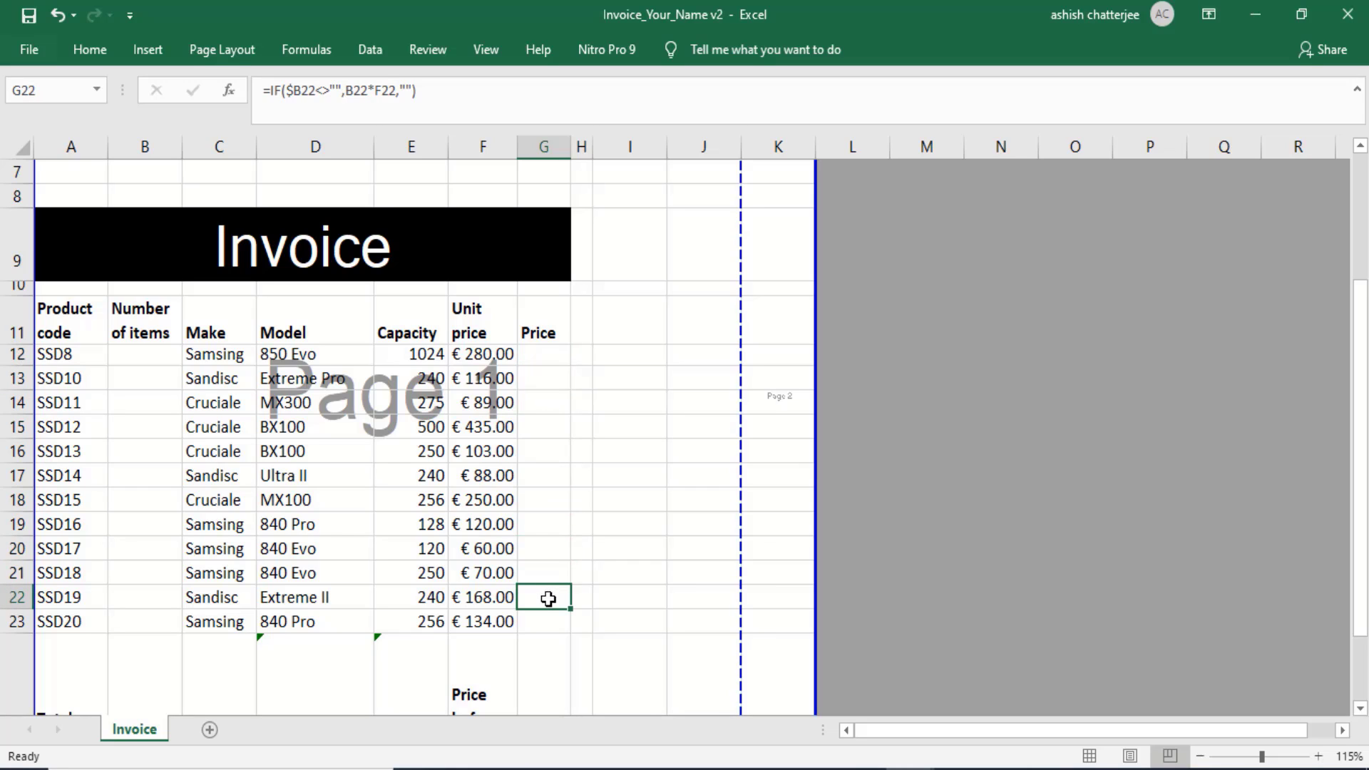
{"action": "left_click", "coordinate": [541, 353]}
{"action": "left_click", "coordinate": [542, 472]}
{"action": "left_click", "coordinate": [157, 354]}
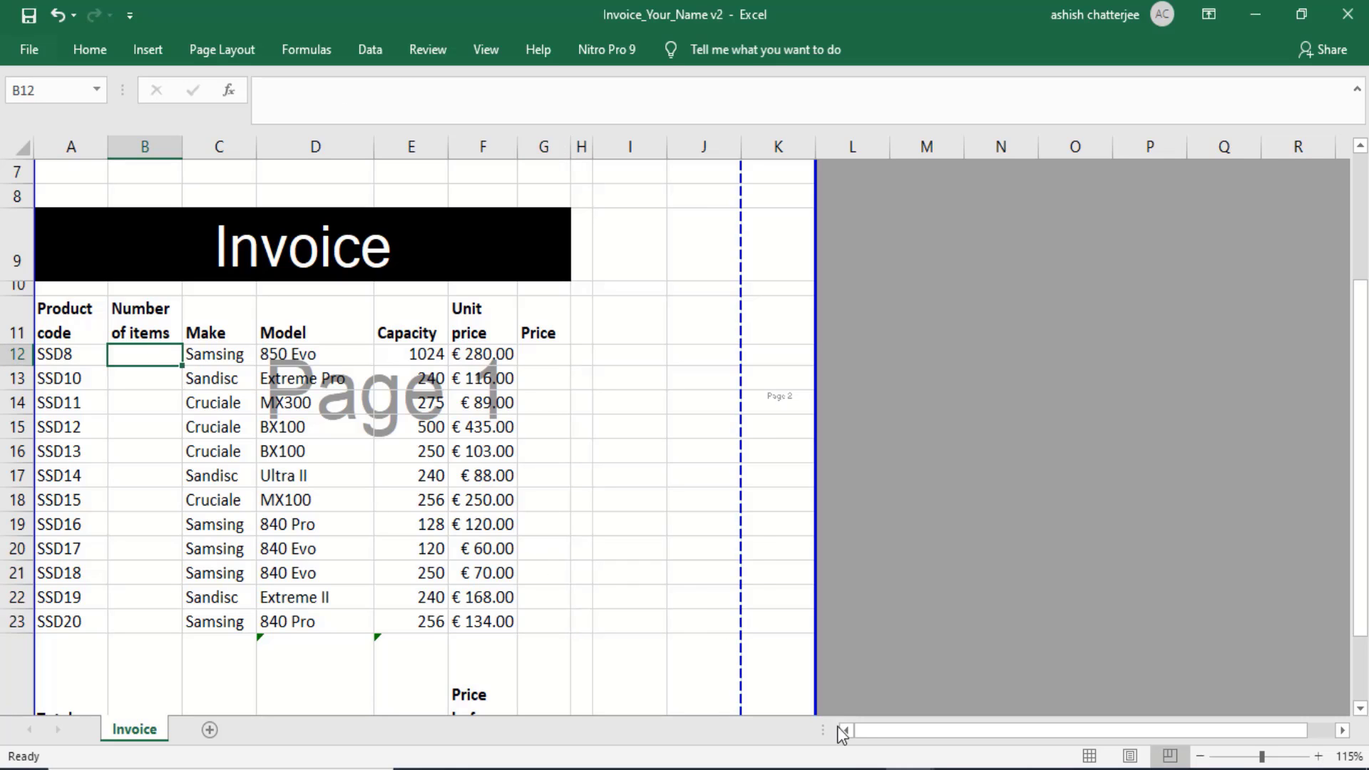
Read question 5 in Spreadsheet 2019.pdf and total the number of items in cell B24 of the Excel invoice with =SUM(B12:B23)
{"action": "left_click", "coordinate": [862, 769]}
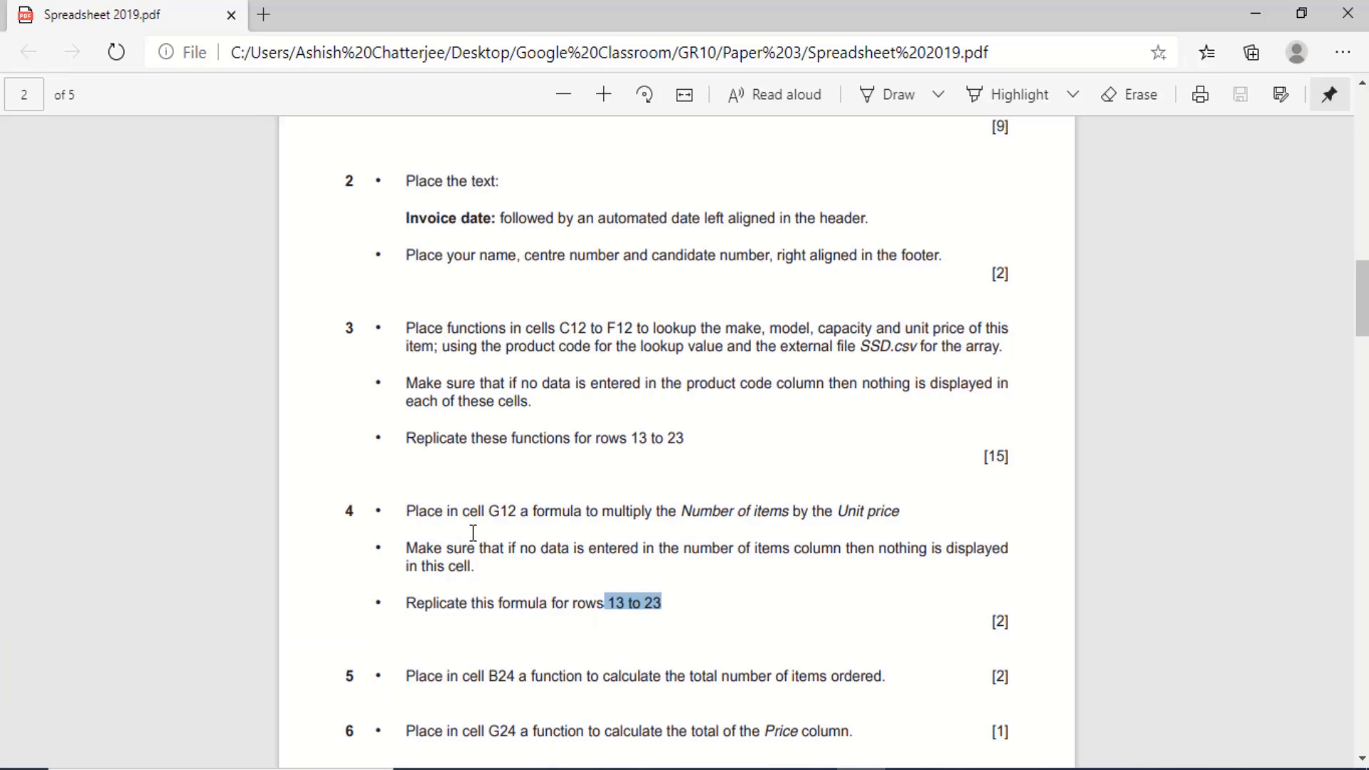
{"action": "scroll", "coordinate": [473, 534], "scroll_direction": "down", "scroll_amount": 3}
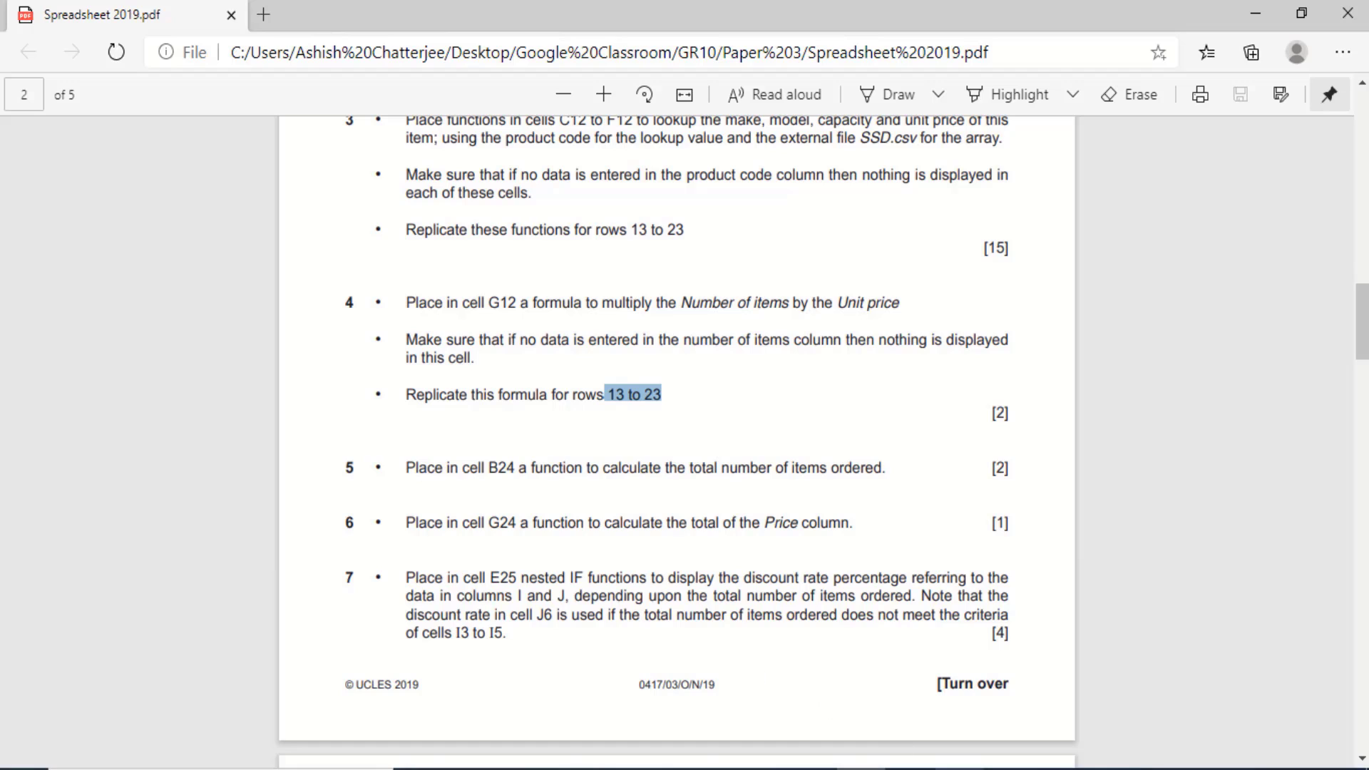
{"action": "left_click", "coordinate": [912, 769]}
{"action": "left_click", "coordinate": [803, 695]}
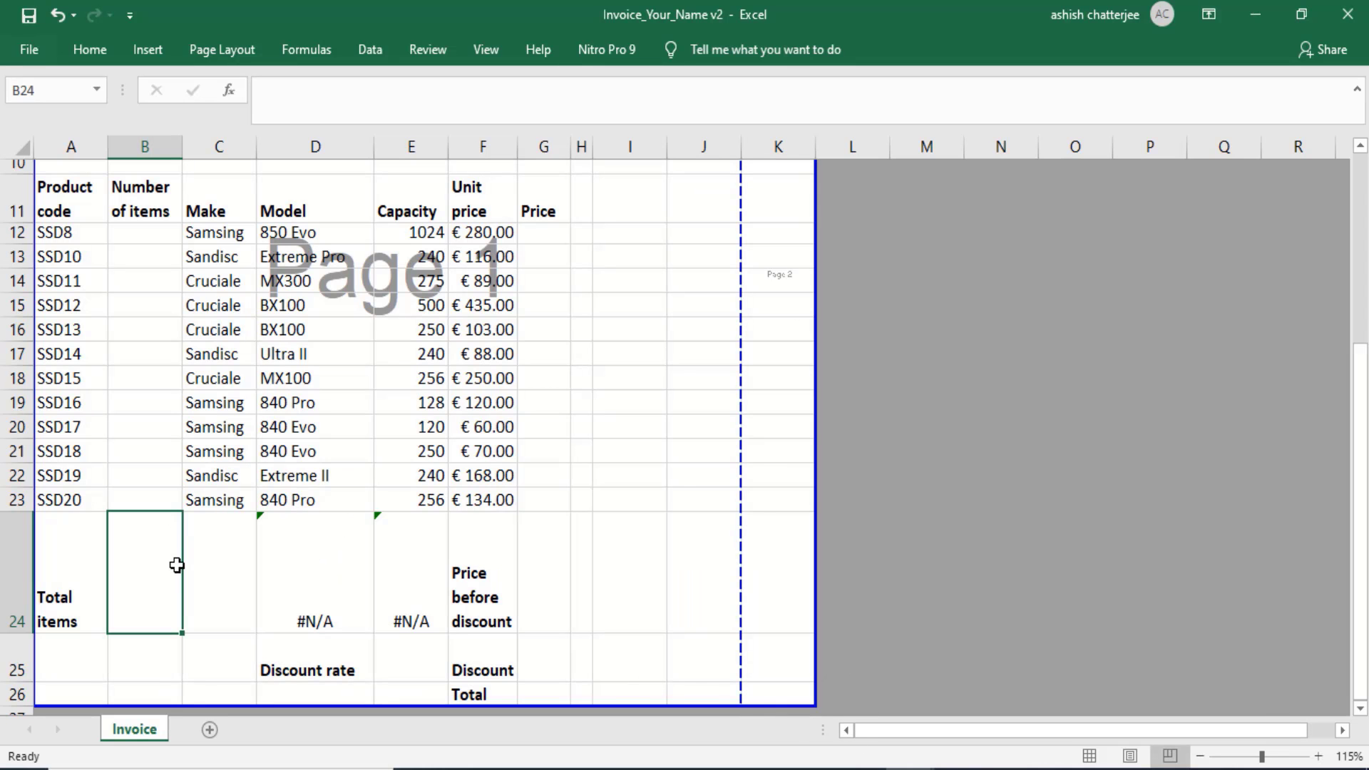
{"action": "type", "text": "=sum"}
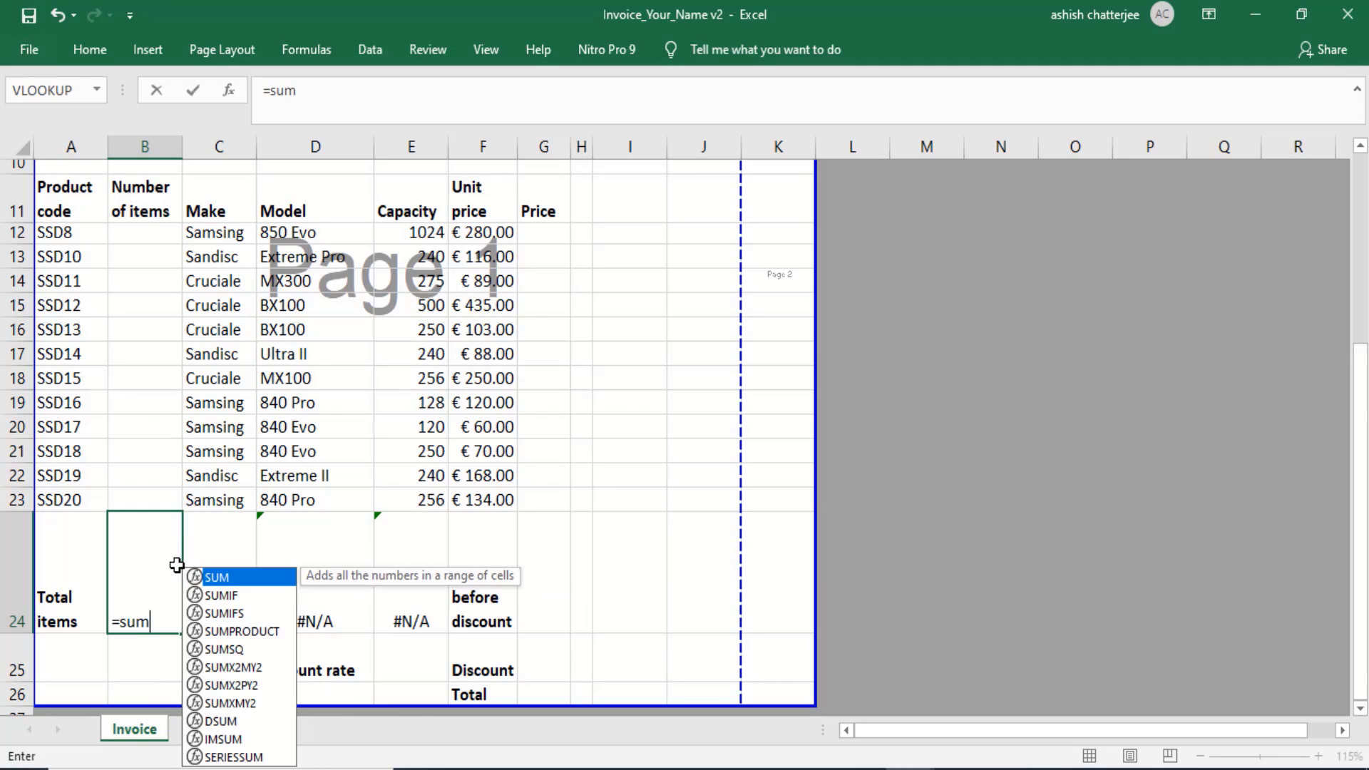
{"action": "type", "text": "("}
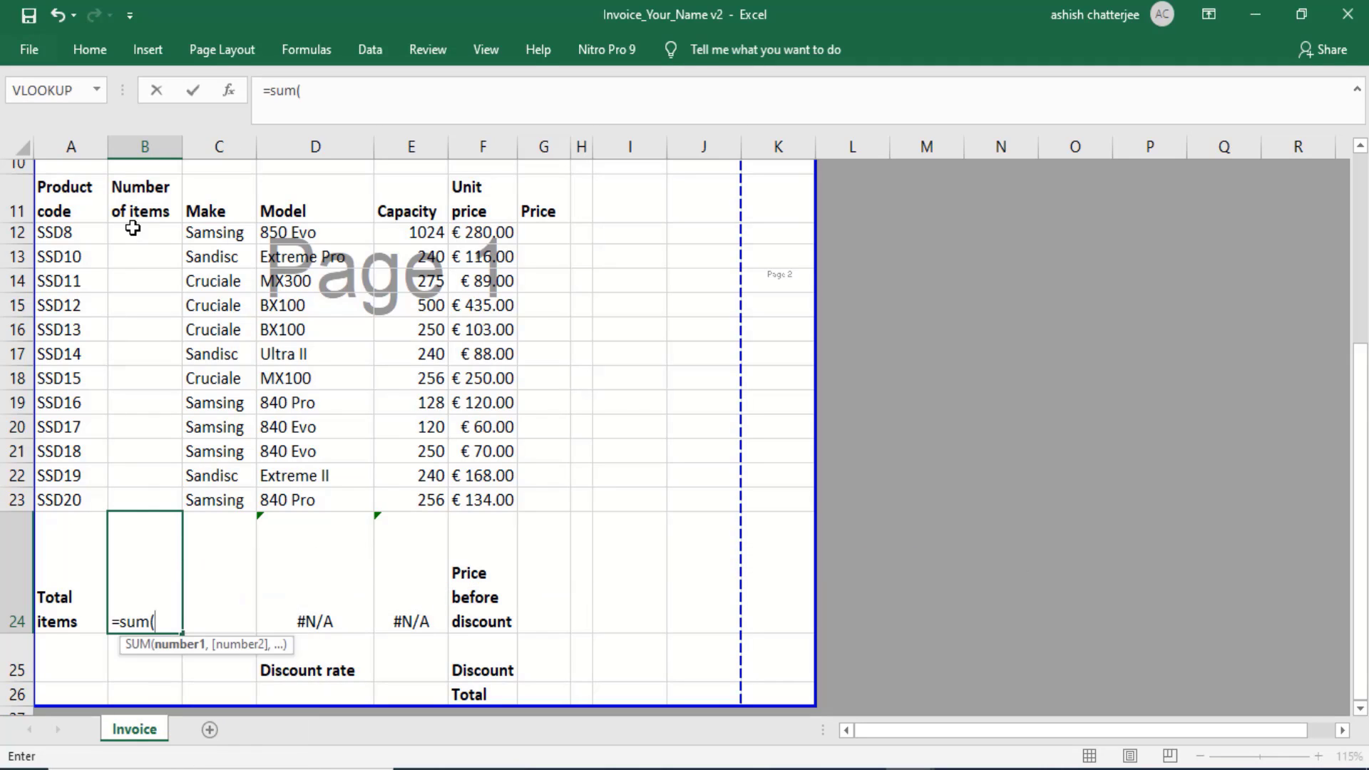
{"action": "left_click_drag", "start_coordinate": [132, 229], "coordinate": [125, 490]}
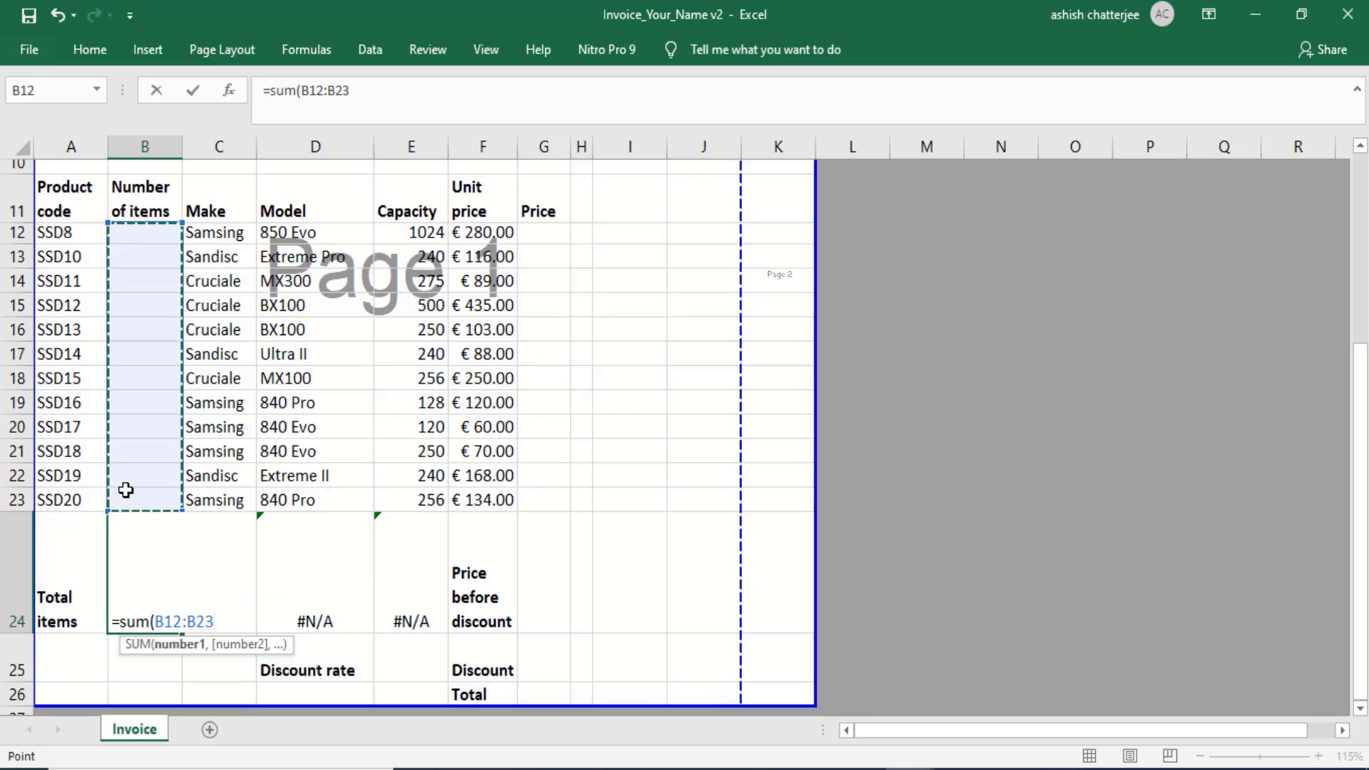
{"action": "key", "text": "Return"}
{"action": "left_click", "coordinate": [154, 591]}
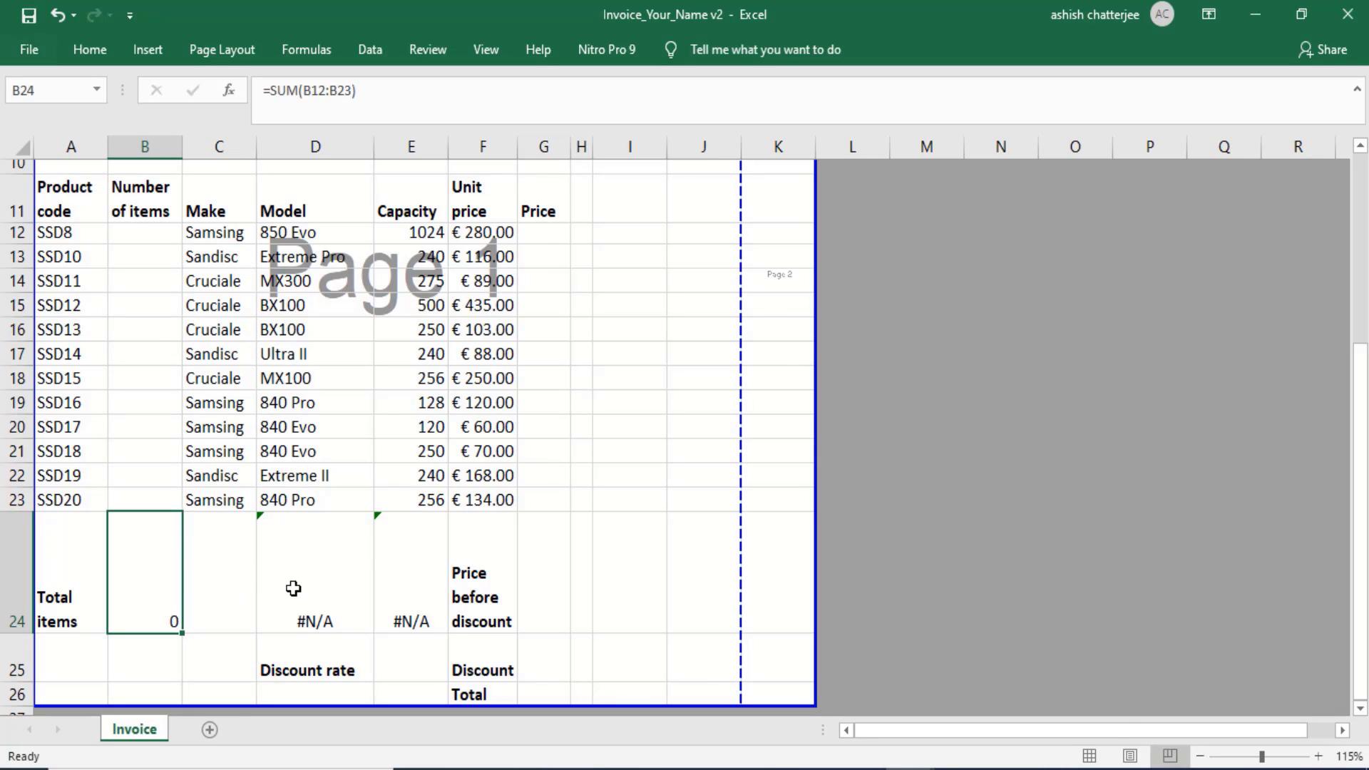
Check Spreadsheet 2019.pdf and total the Price column in cell G24 of the Excel invoice with =SUM(G12:G23)
{"action": "key", "text": "alt+Tab"}
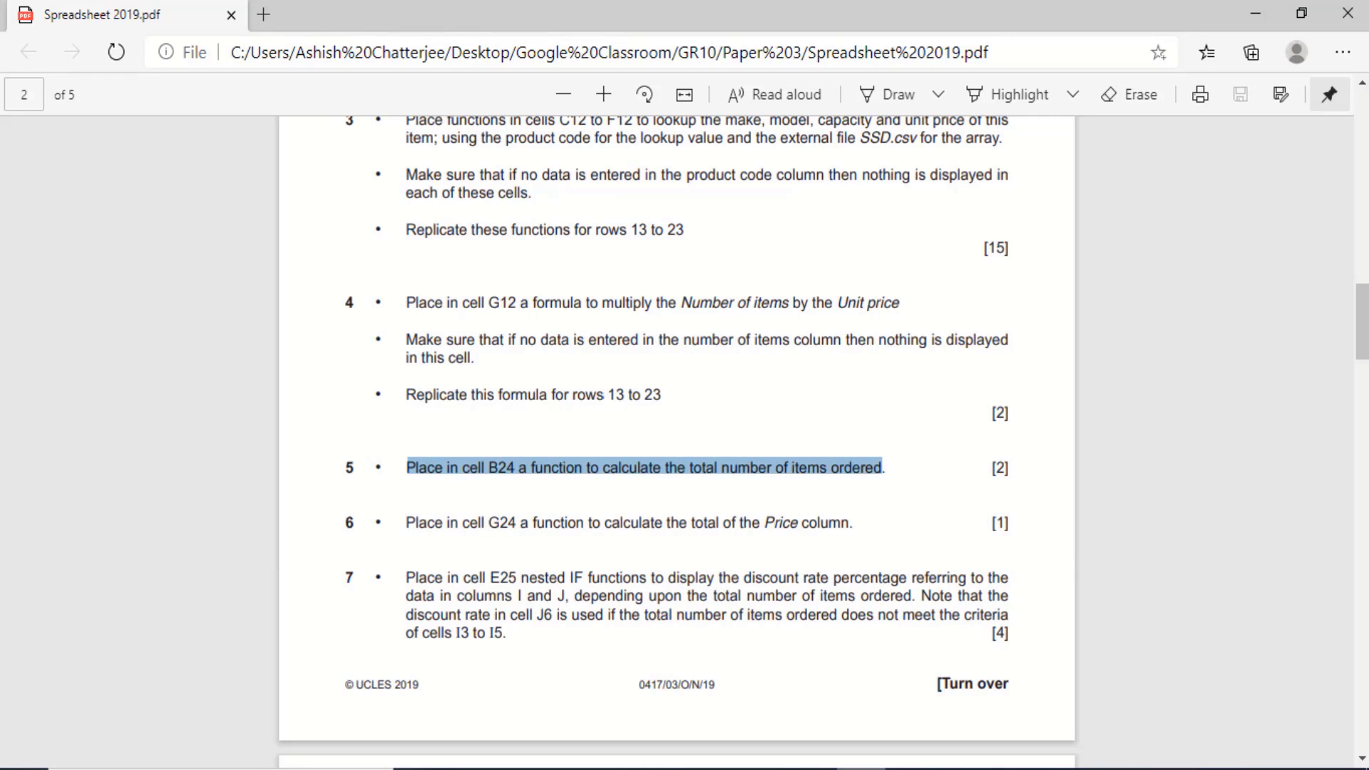
{"action": "key", "text": "alt+Tab"}
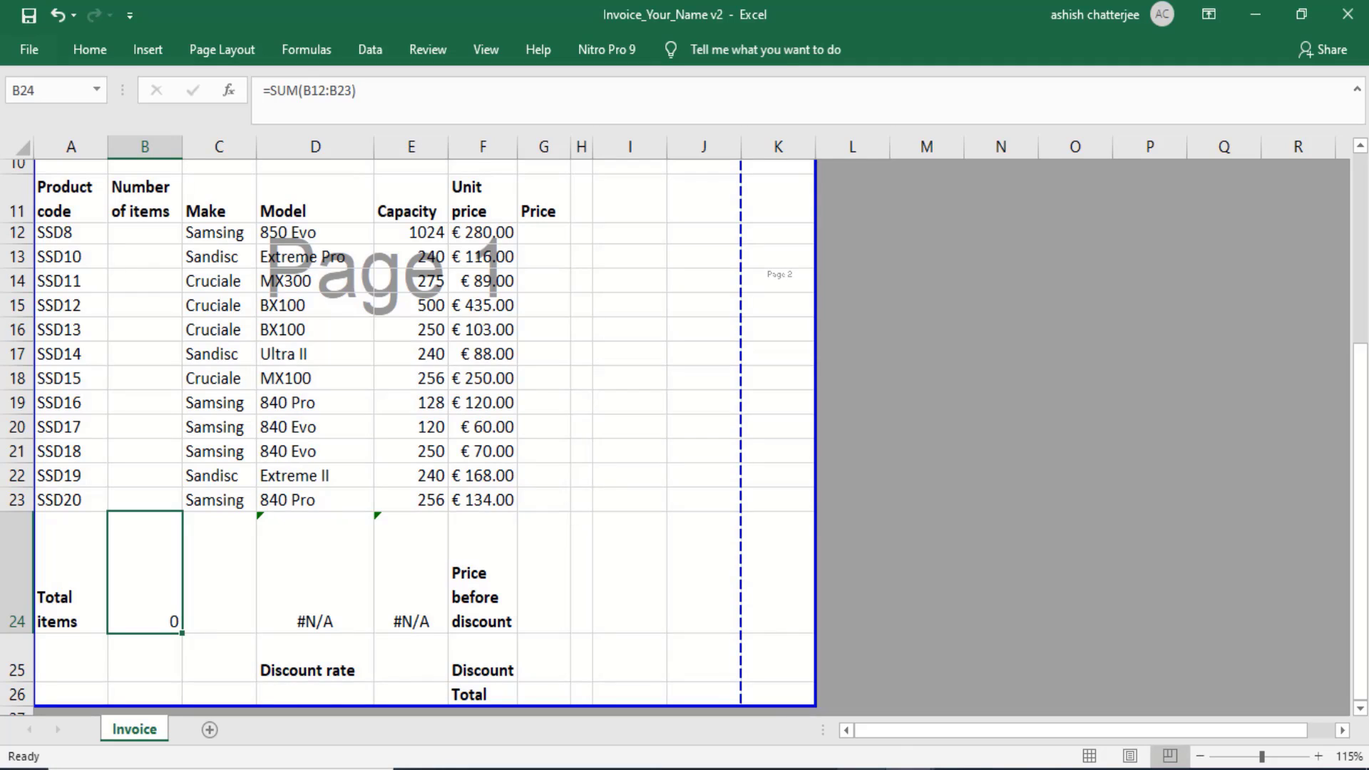
{"action": "left_click", "coordinate": [549, 569]}
{"action": "key", "text": "BackSpace"}
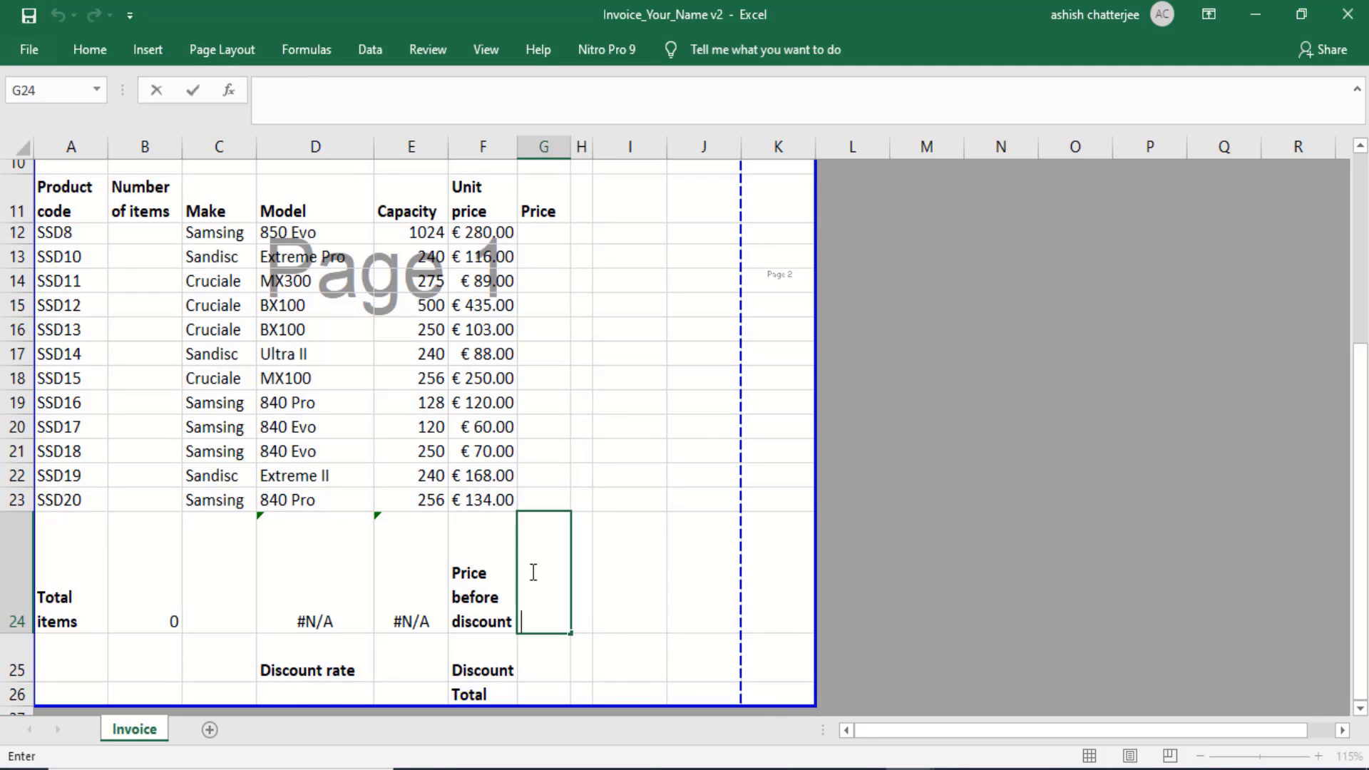
{"action": "type", "text": "=sum("}
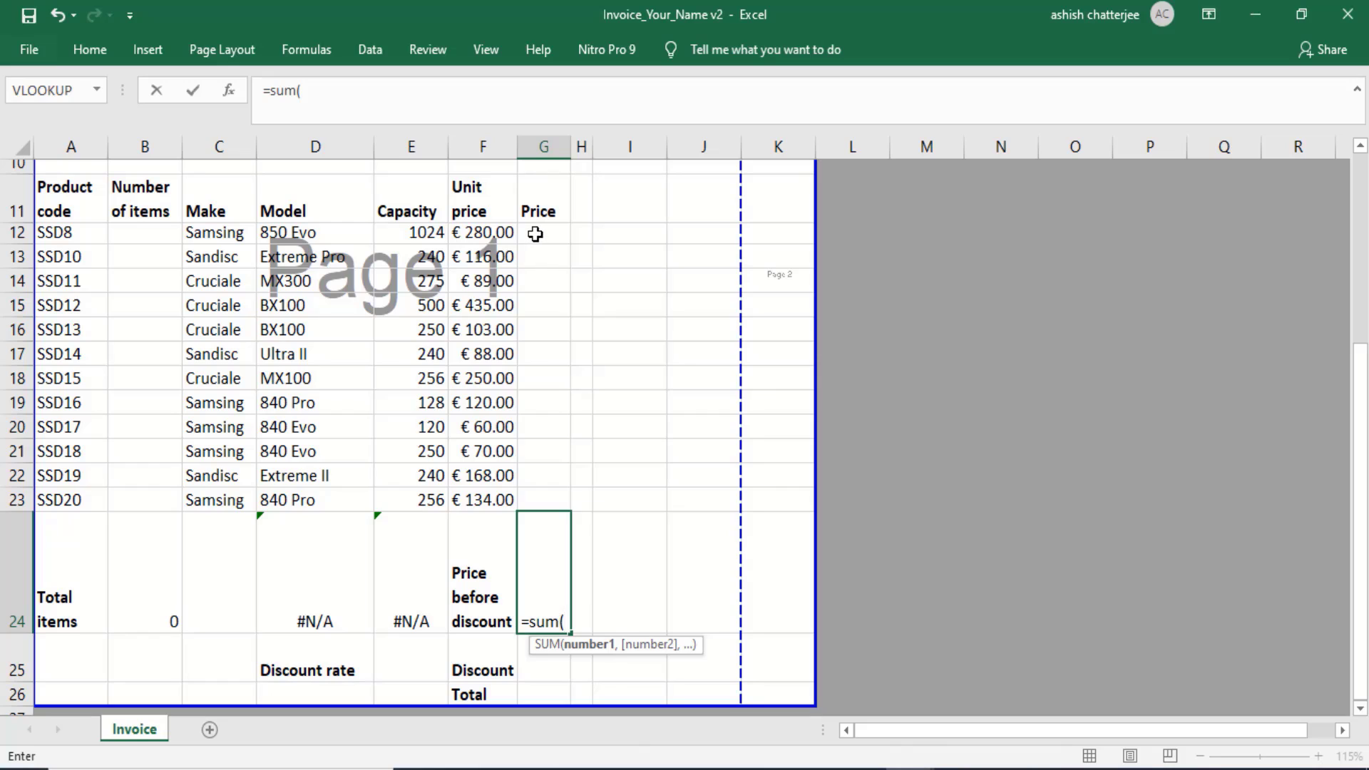
{"action": "left_click_drag", "start_coordinate": [535, 234], "coordinate": [546, 505]}
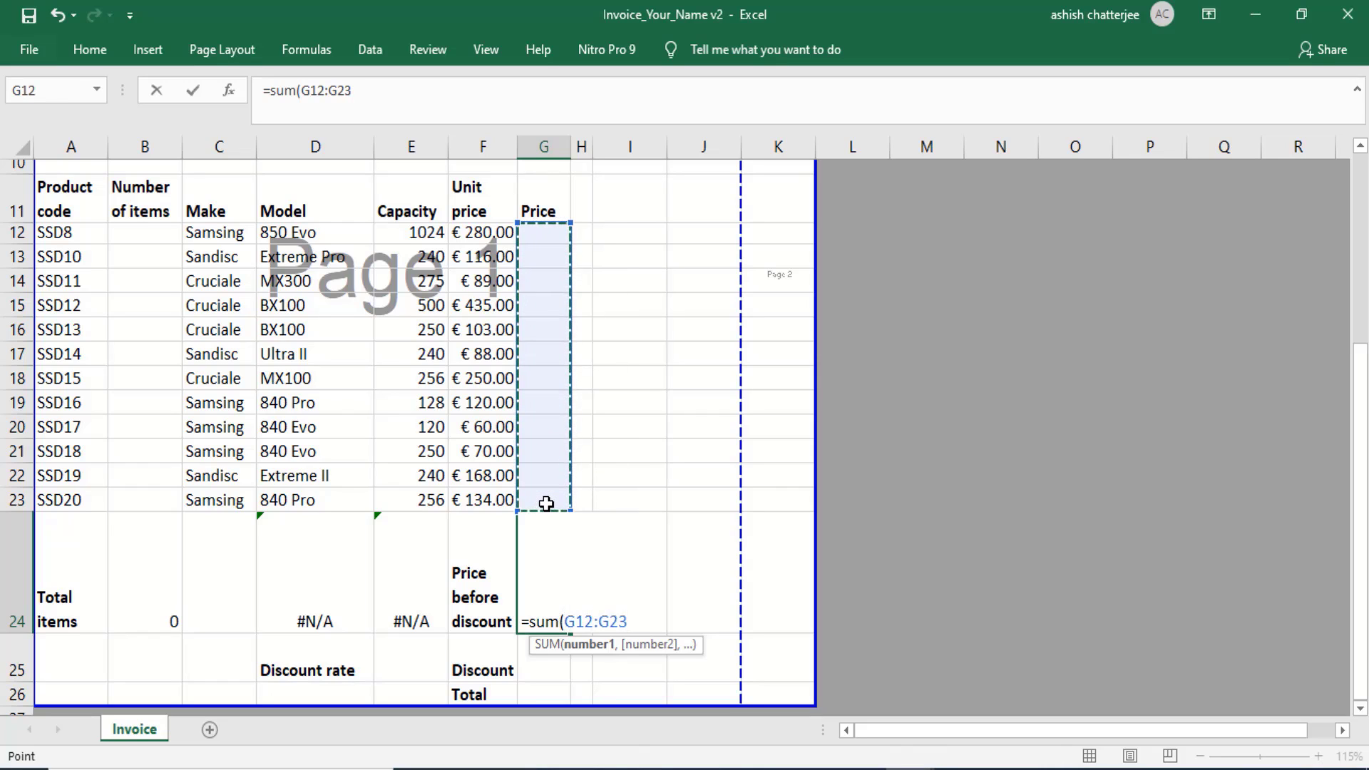
{"action": "key", "text": "Return"}
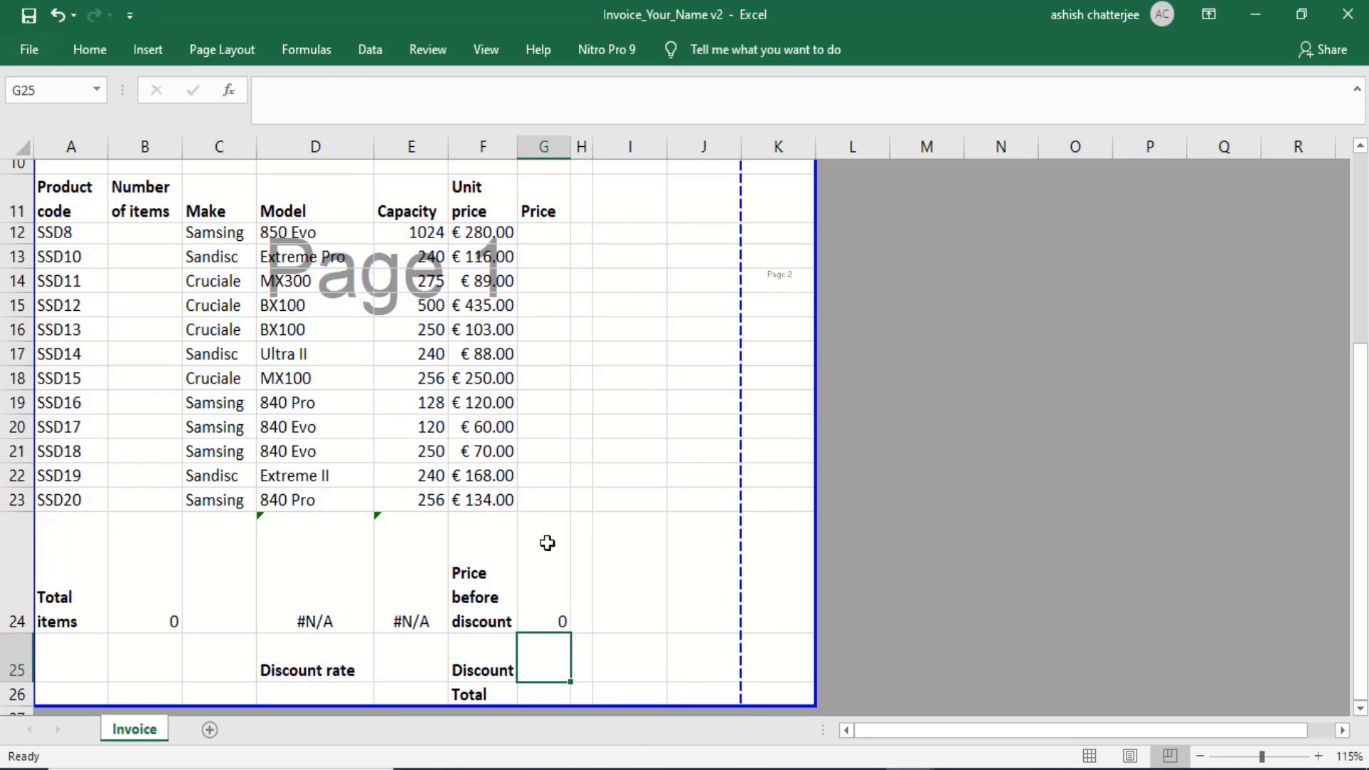
{"action": "left_click", "coordinate": [546, 570]}
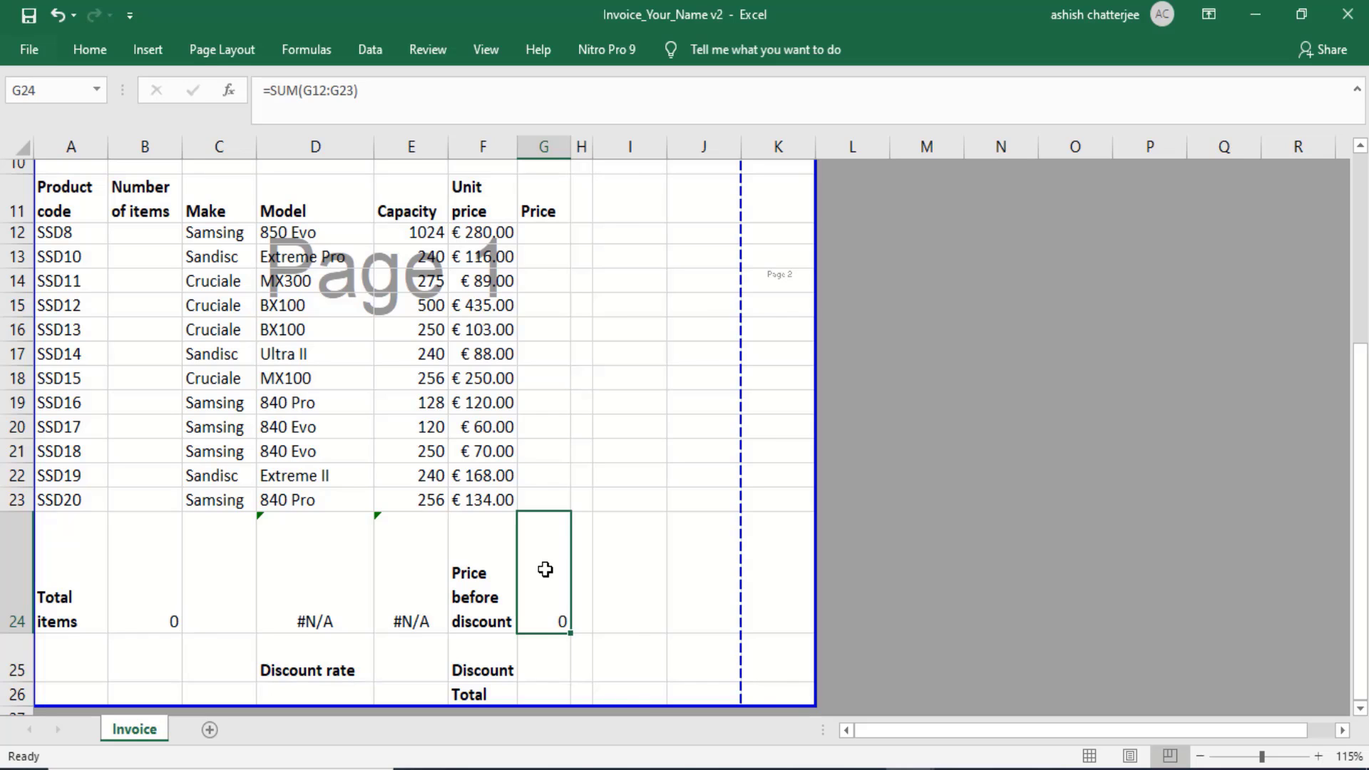
Read question 7 in Spreadsheet 2019.pdf and begin an IF formula in cell E25 of the Excel invoice
{"action": "key", "text": "alt+Tab"}
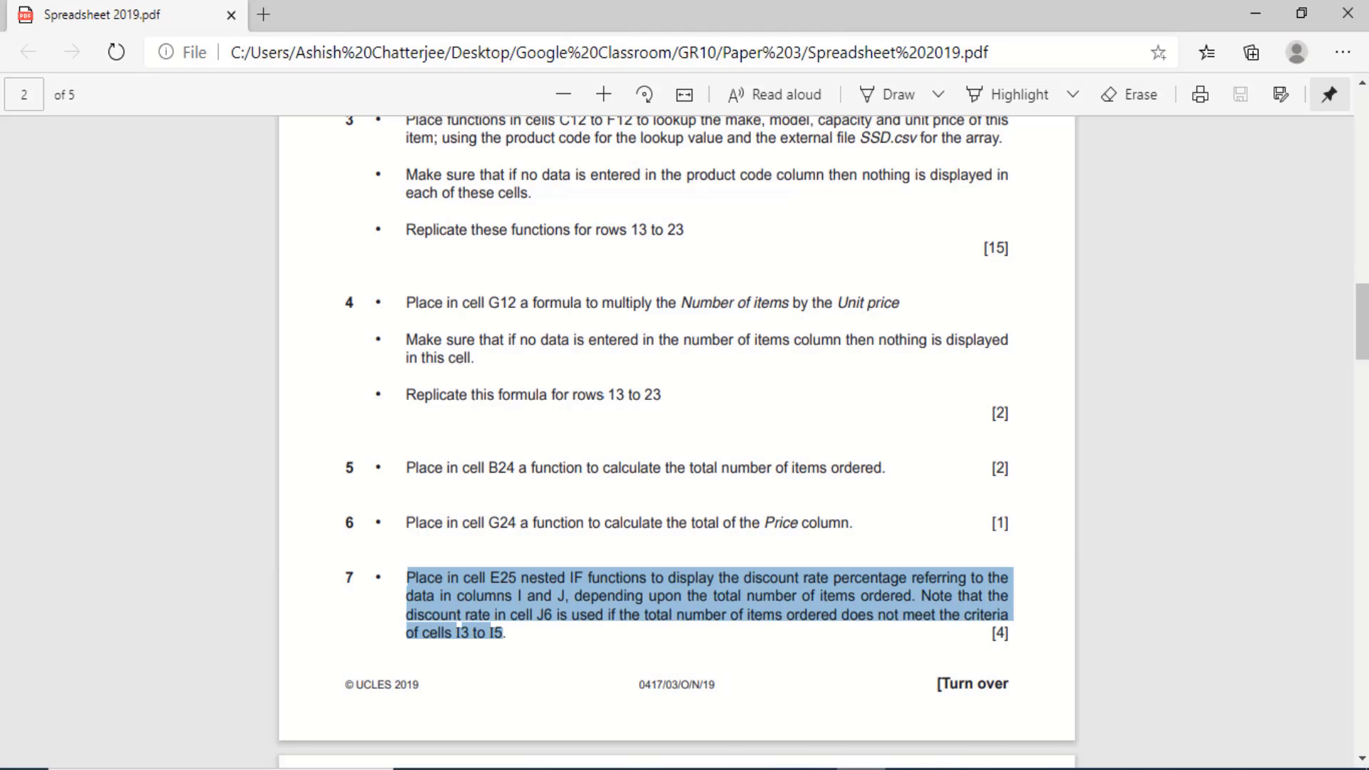
{"action": "mouse_move", "coordinate": [861, 769]}
{"action": "key", "text": "alt+Tab"}
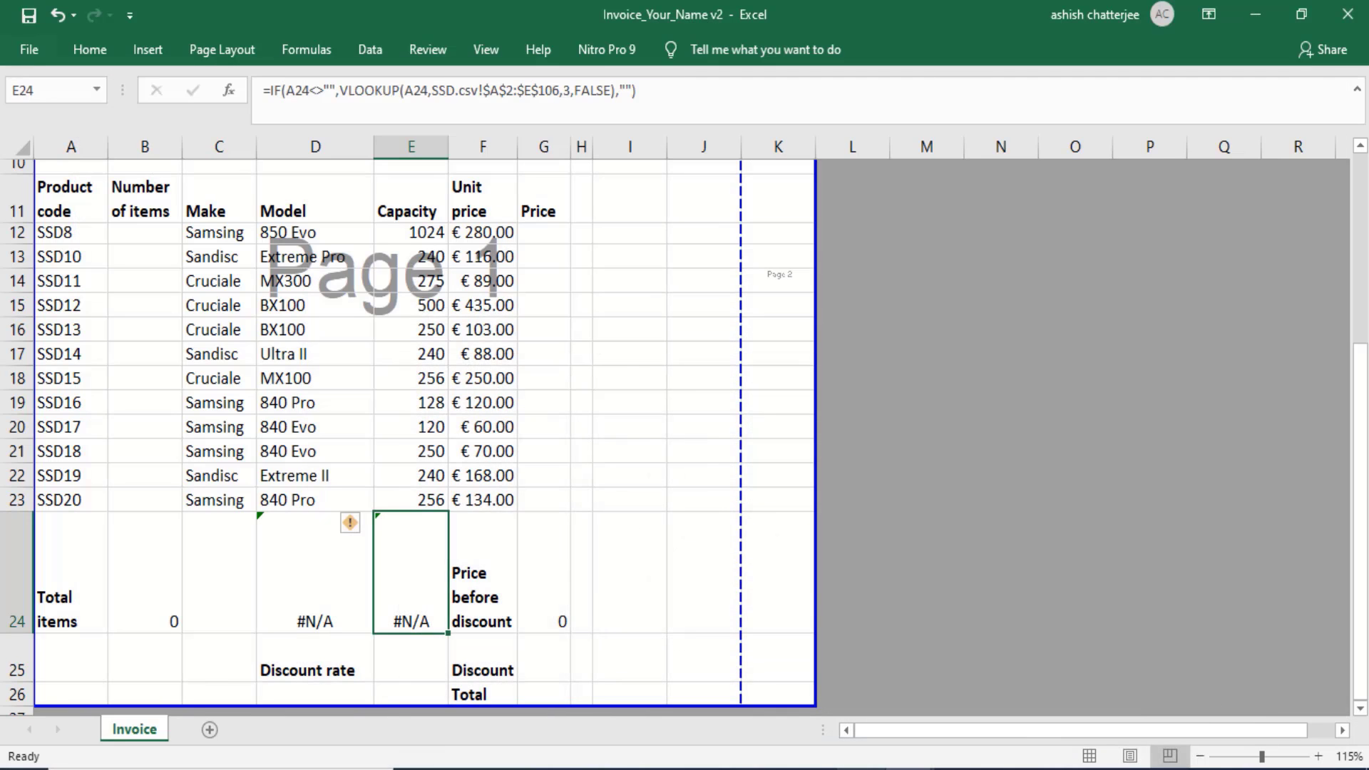
{"action": "left_click", "coordinate": [422, 659]}
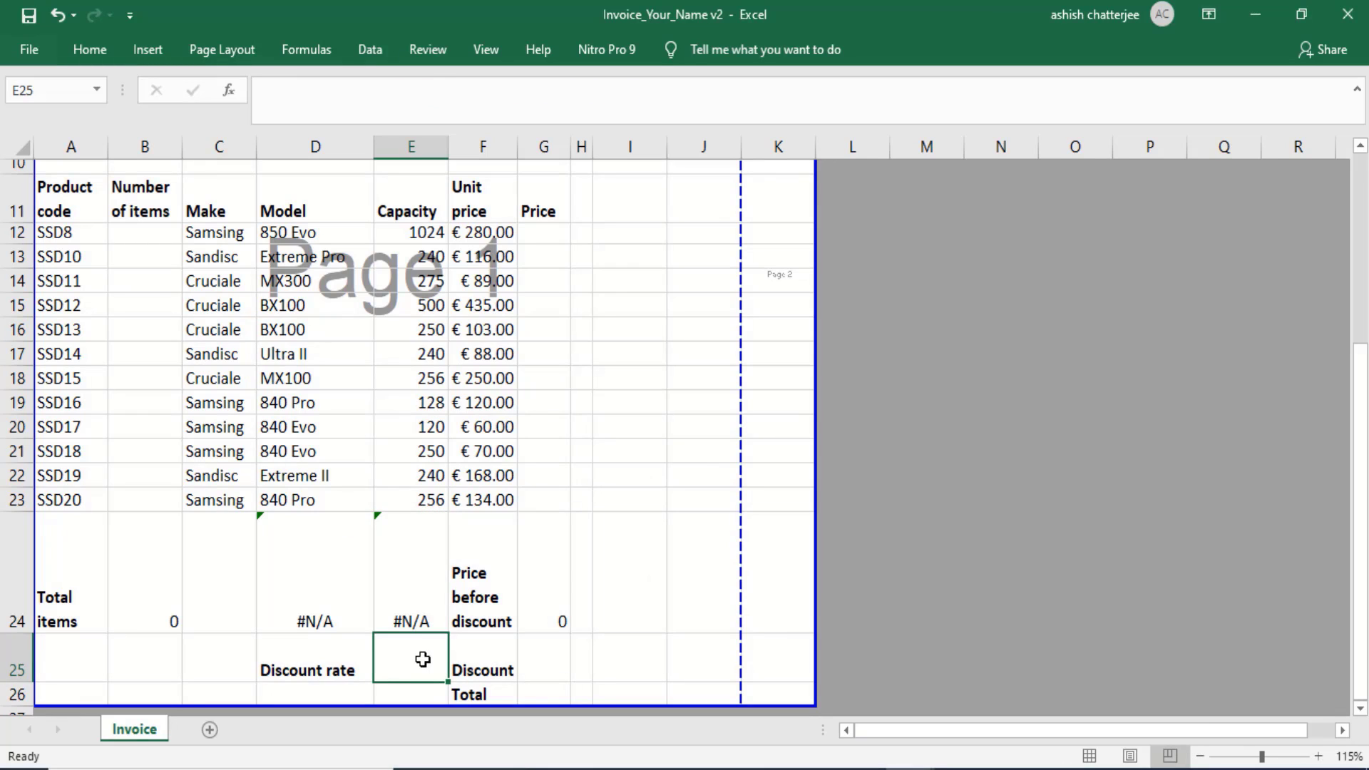
{"action": "type", "text": "=if"}
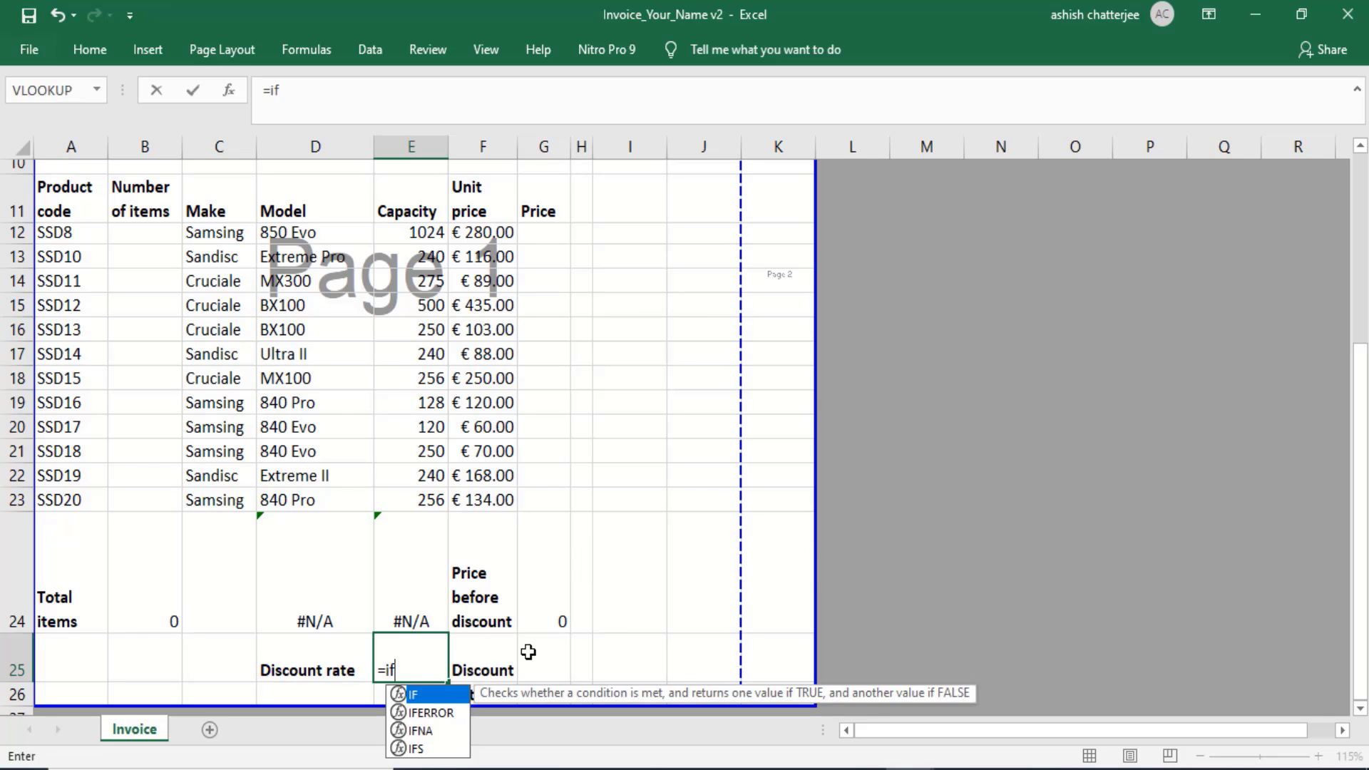
{"action": "left_click", "coordinate": [861, 769]}
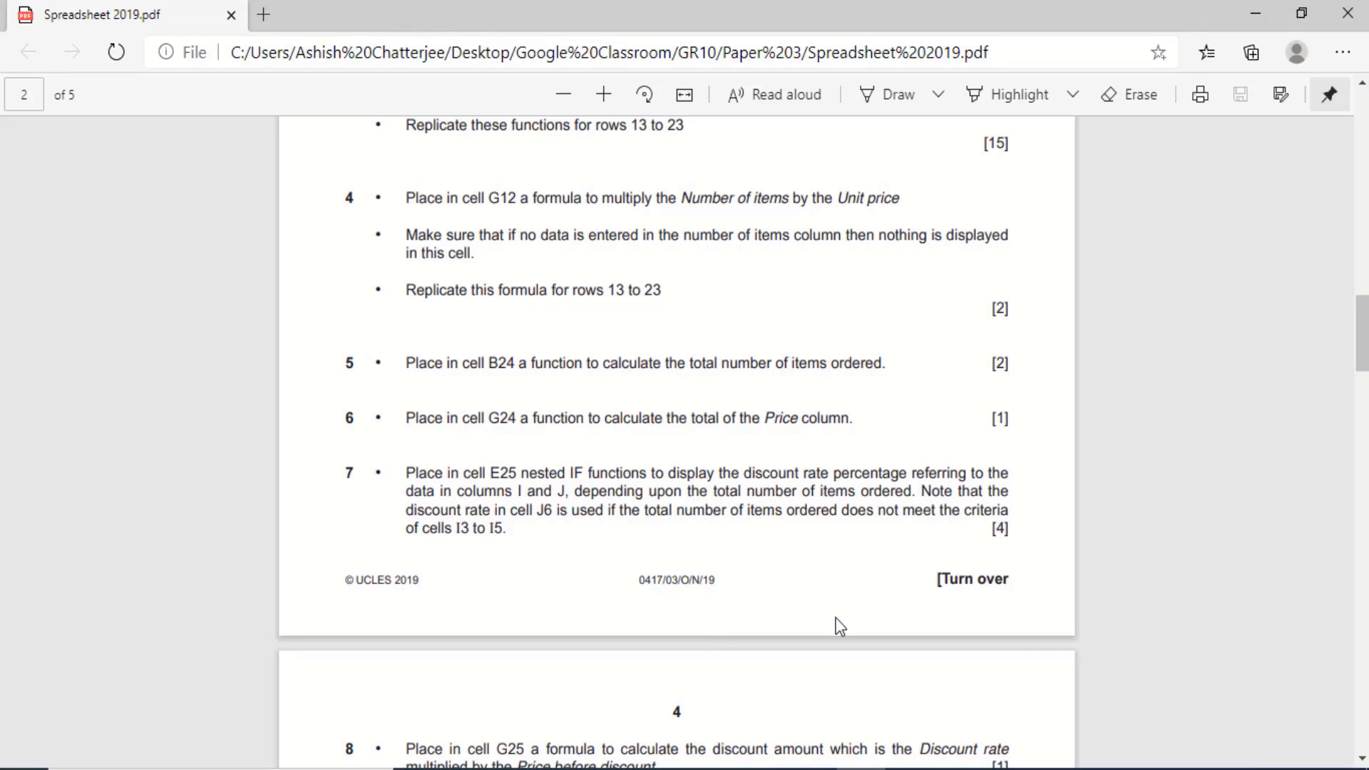
{"action": "left_click", "coordinate": [860, 767]}
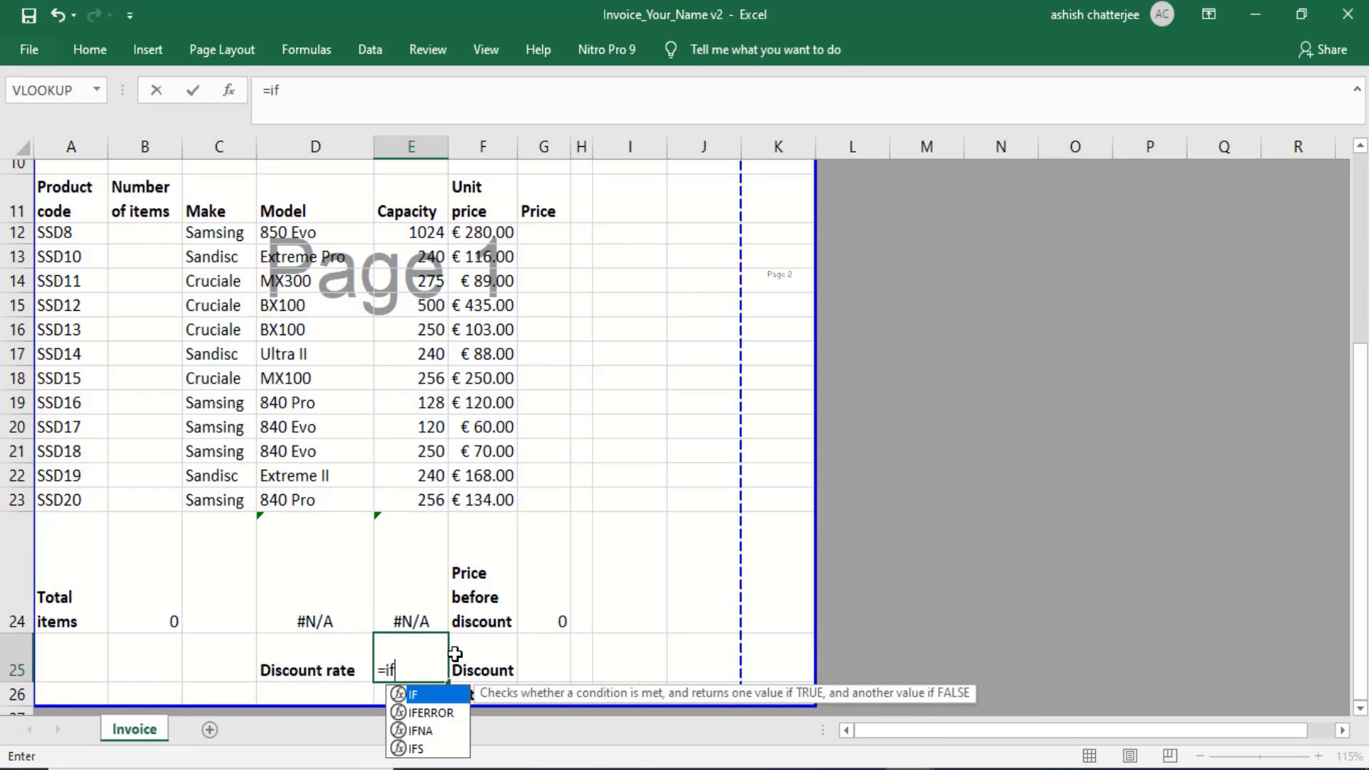
{"action": "type", "text": "("}
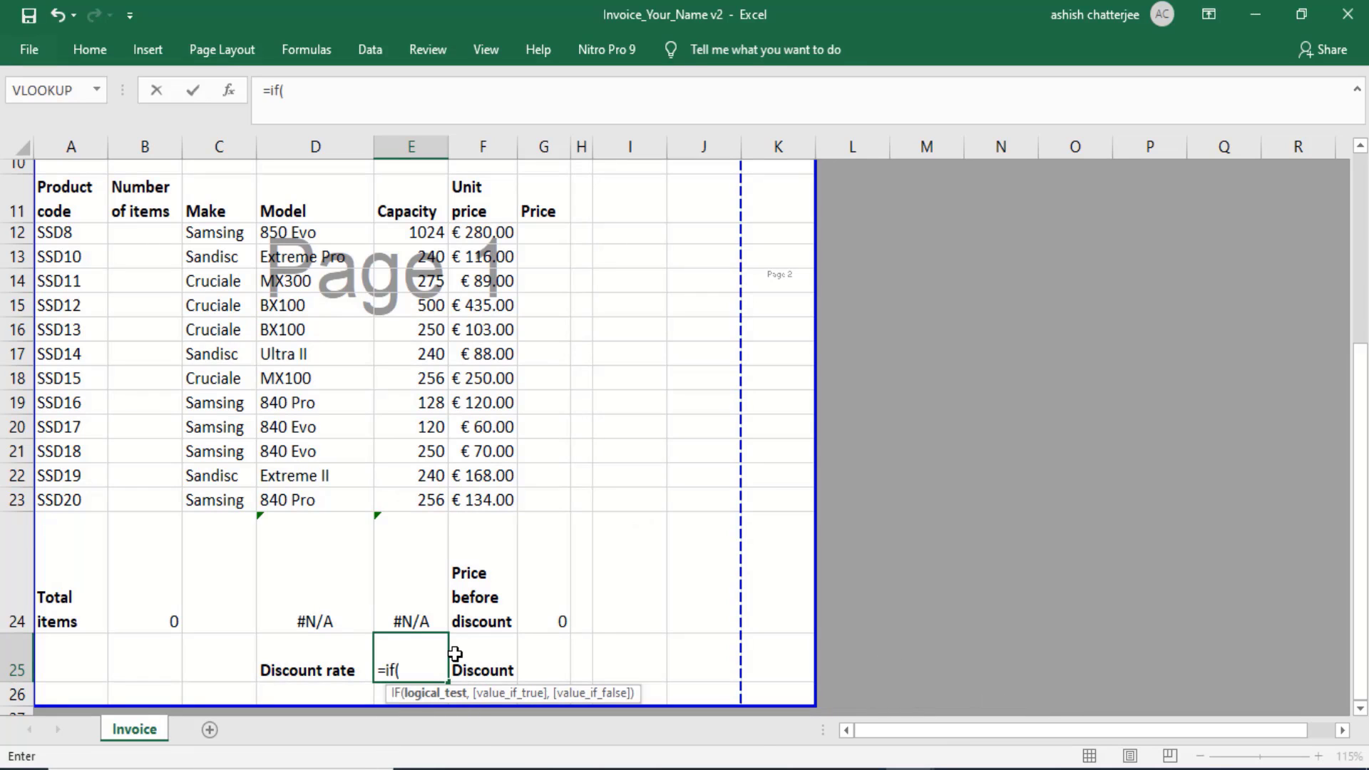
Check question 7 in Spreadsheet 2019.pdf and make the E25 formula's first IF test B24<I3, returning J3 when true
{"action": "left_click", "coordinate": [130, 581]}
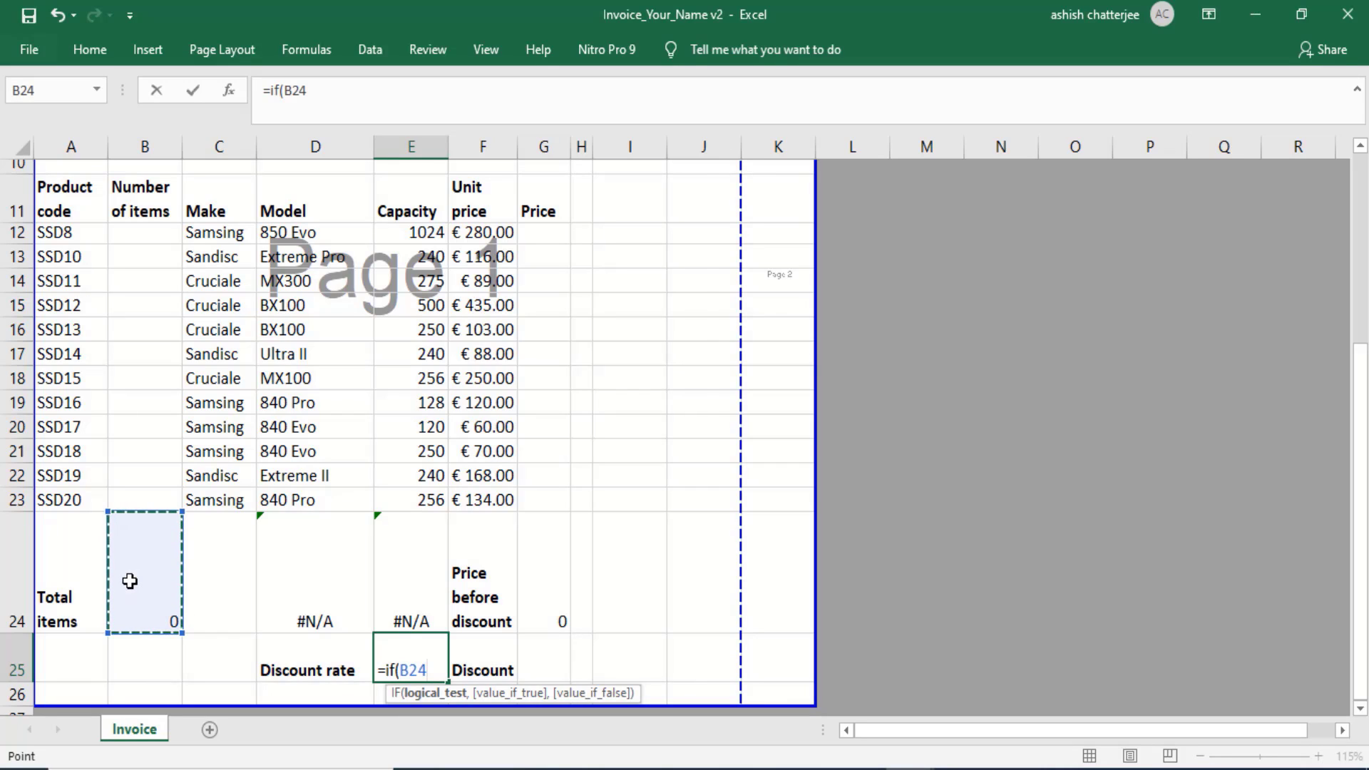
{"action": "type", "text": "<"}
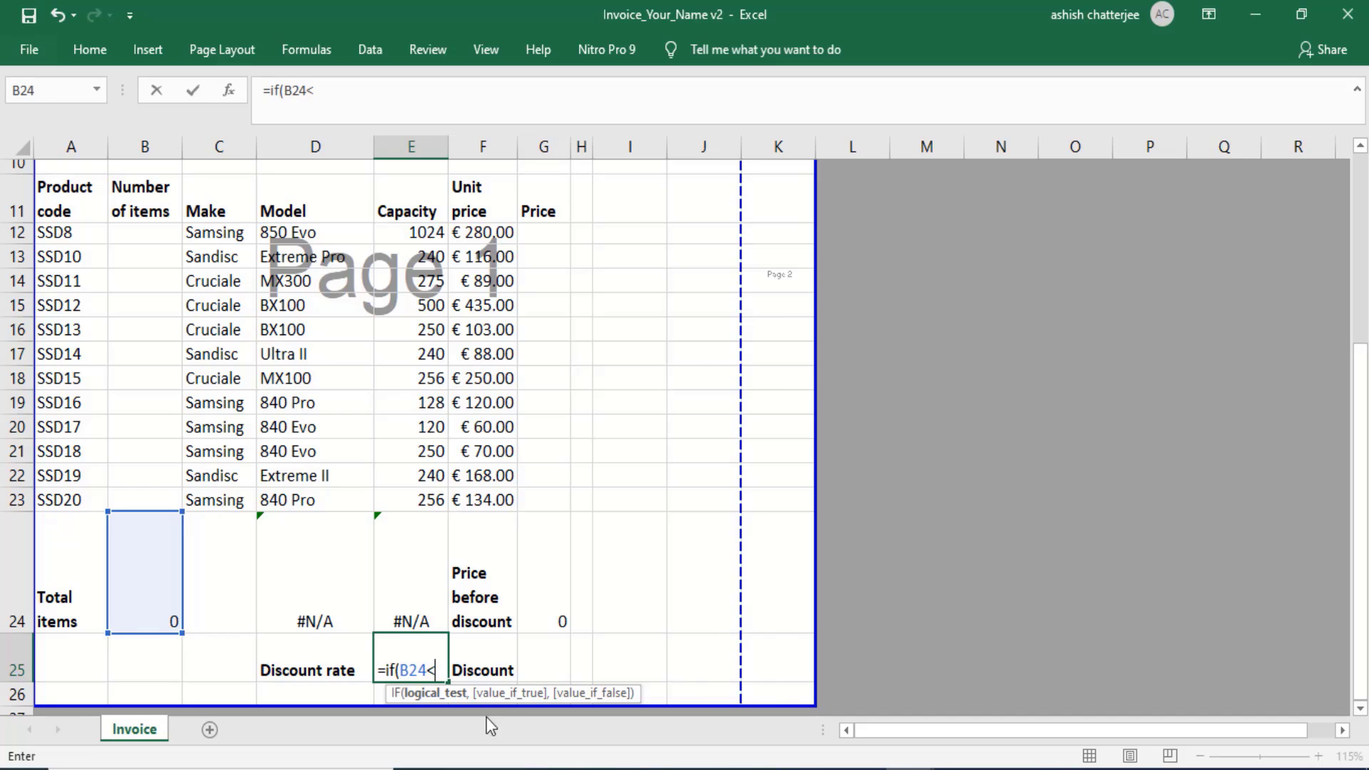
{"action": "left_click", "coordinate": [860, 769]}
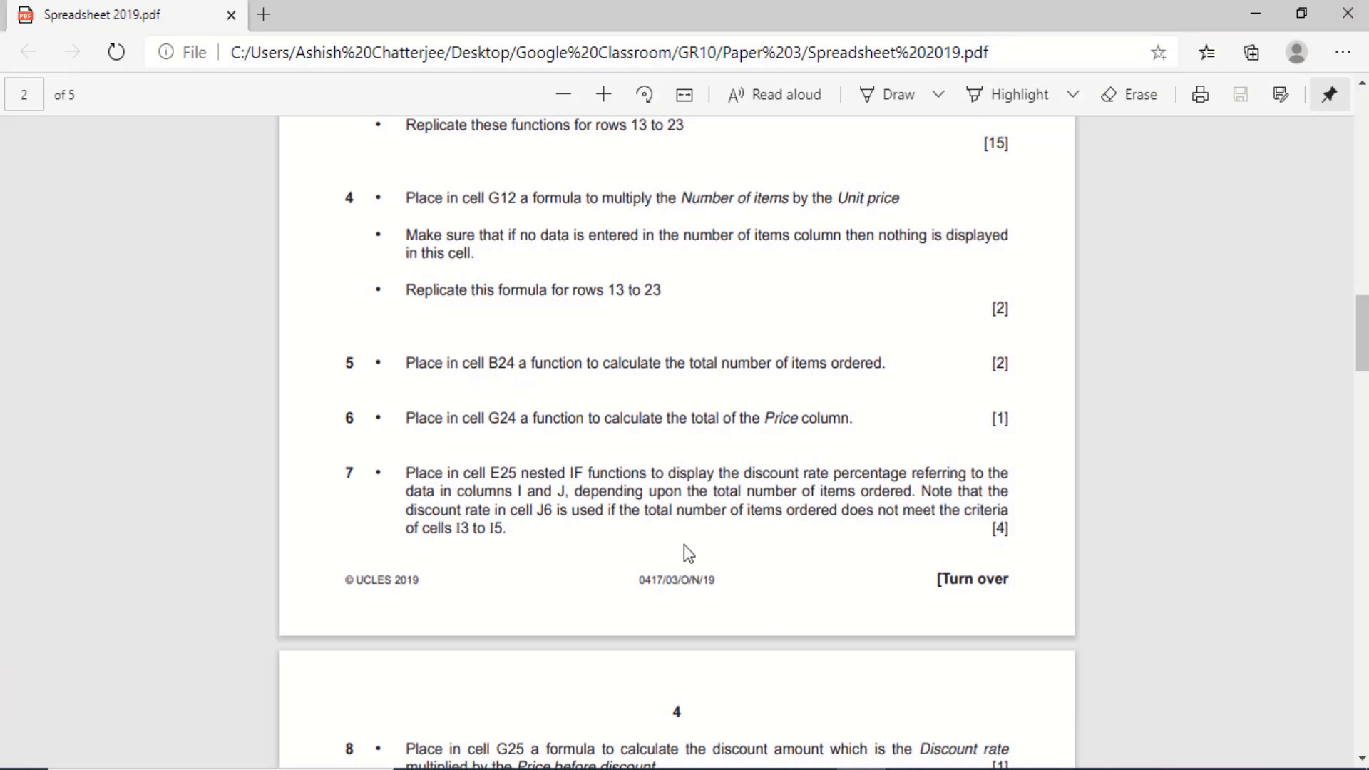
{"action": "left_click", "coordinate": [900, 769]}
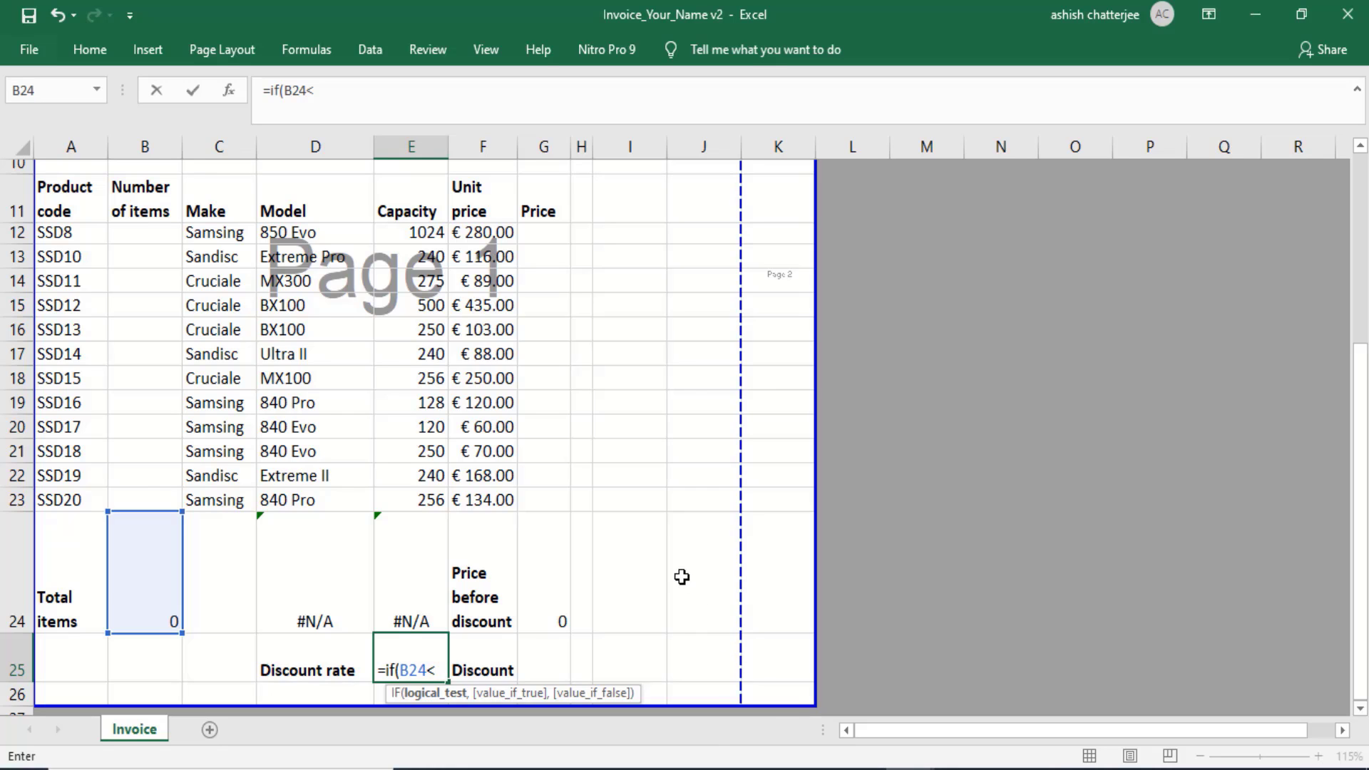
{"action": "scroll", "coordinate": [632, 589], "scroll_direction": "up", "scroll_amount": 3}
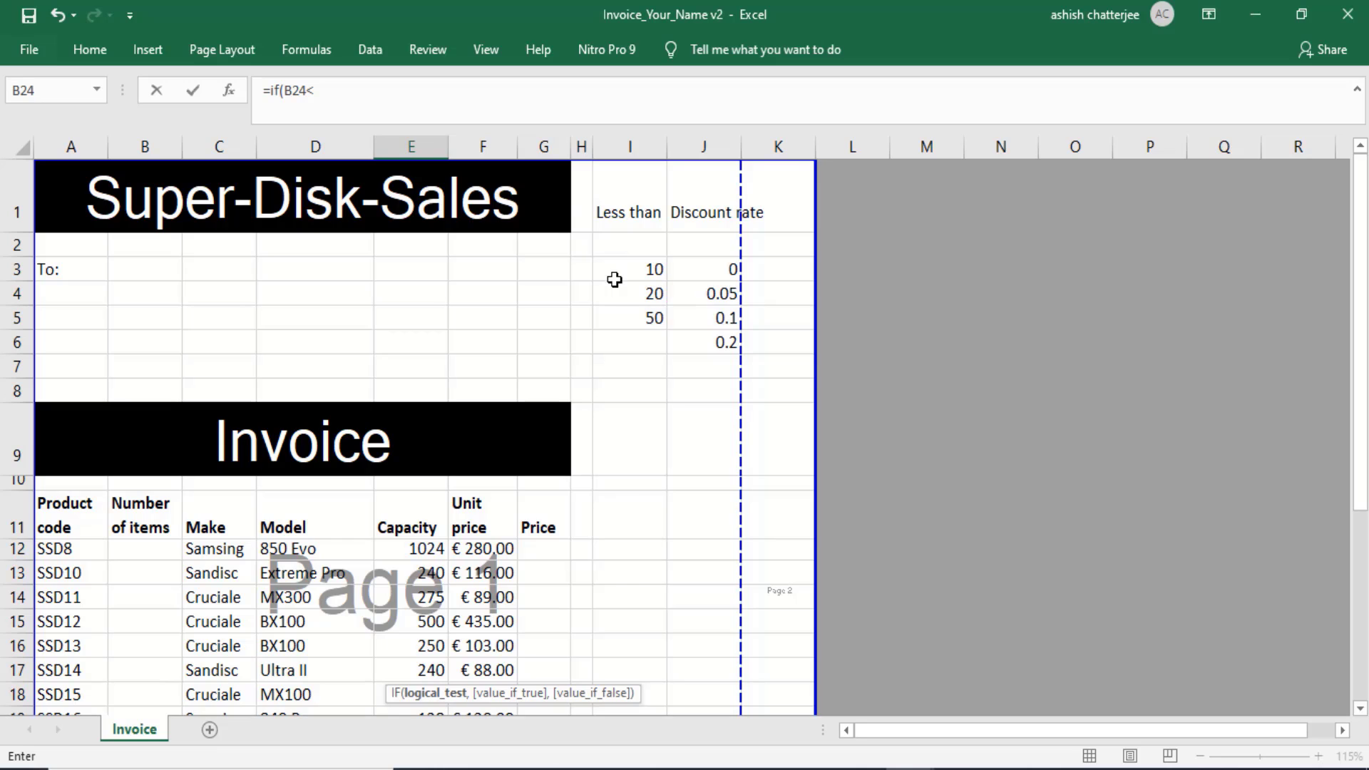
{"action": "scroll", "coordinate": [620, 504], "scroll_direction": "down", "scroll_amount": 6}
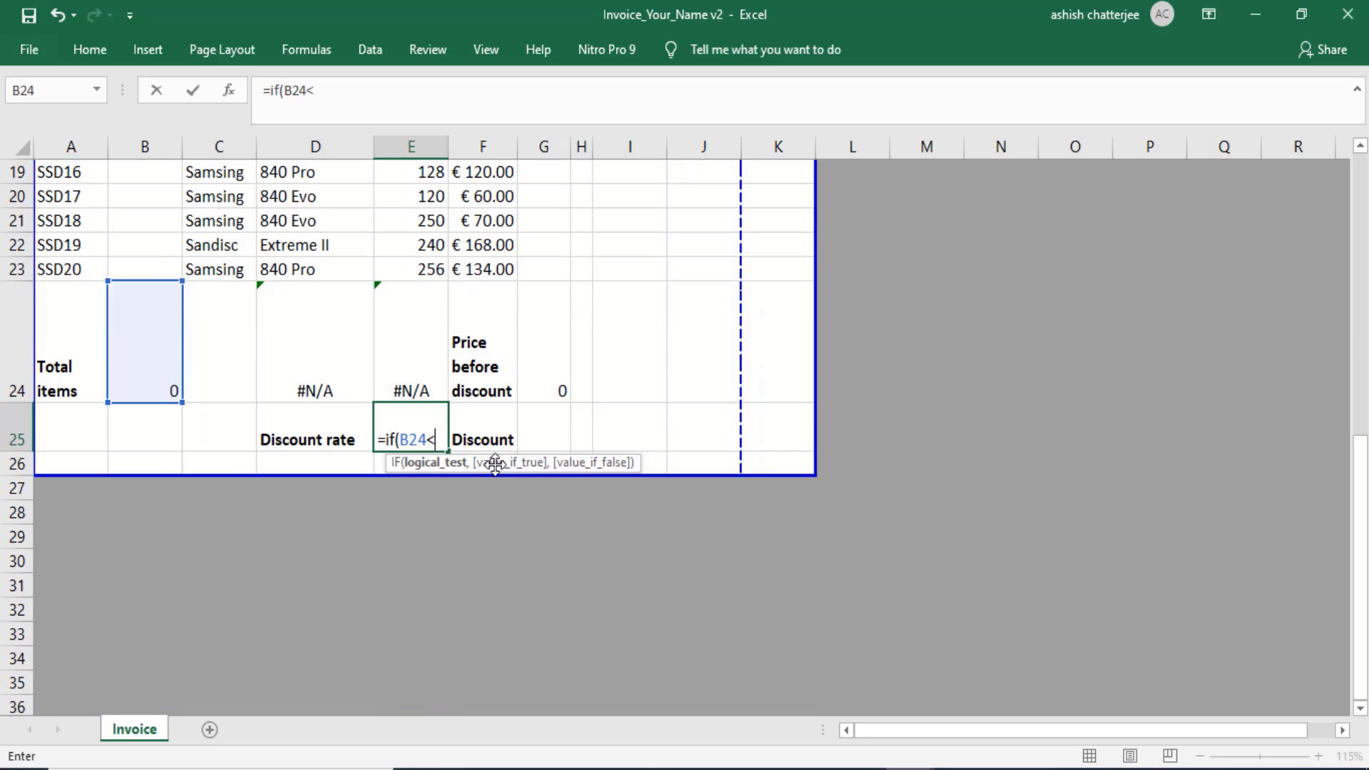
{"action": "type", "text": "i"}
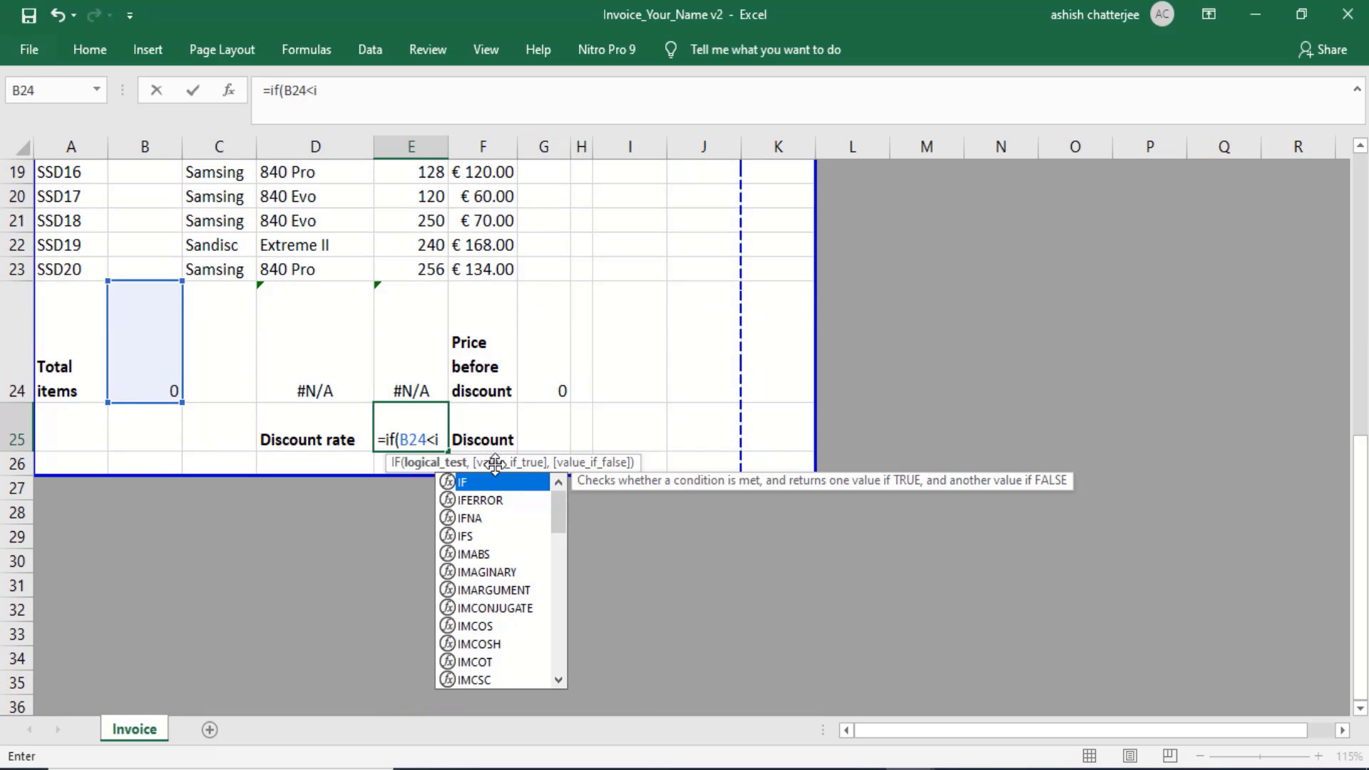
{"action": "type", "text": "3"}
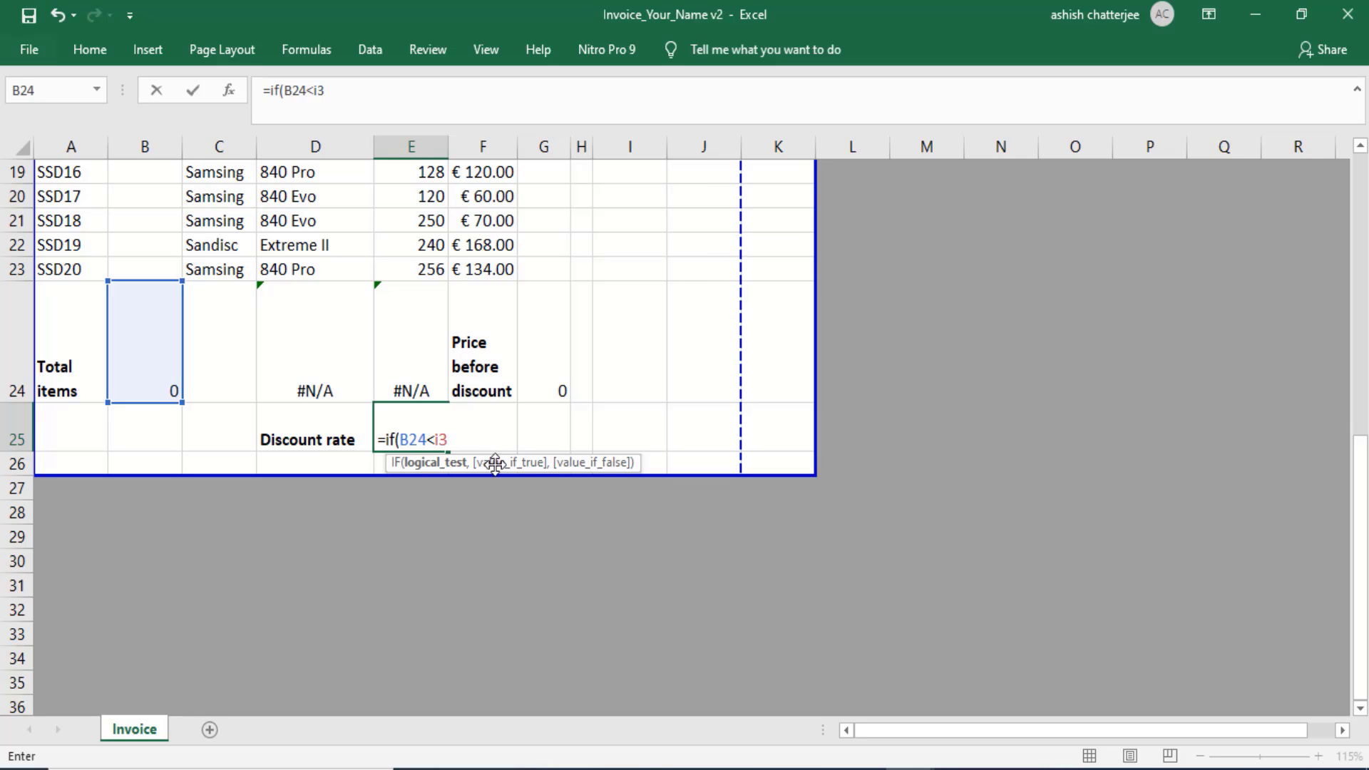
{"action": "type", "text": ","}
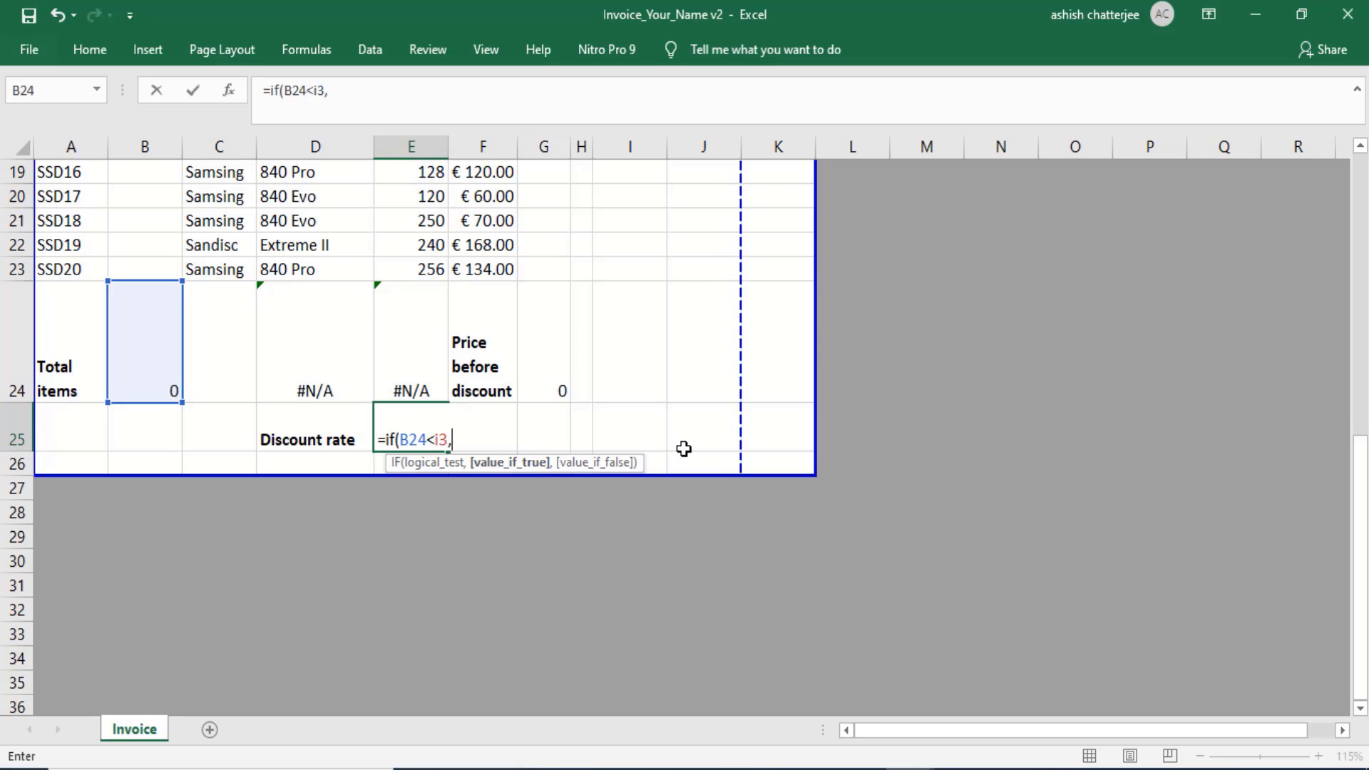
{"action": "scroll", "coordinate": [685, 449], "scroll_direction": "up", "scroll_amount": 6}
{"action": "left_click", "coordinate": [710, 269]}
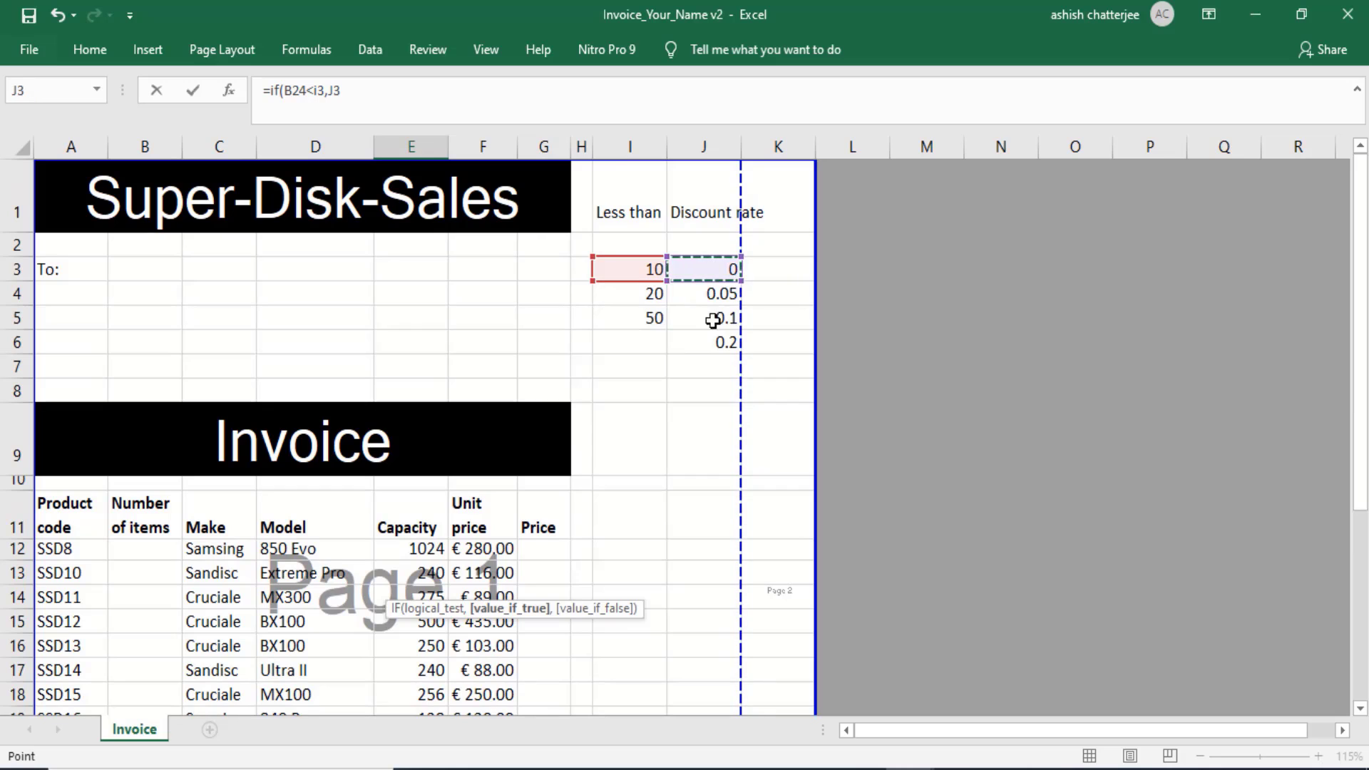
Nest a second IF as the false value in the E25 formula, testing B24<I4 and returning J4 when true
{"action": "scroll", "coordinate": [665, 543], "scroll_direction": "down", "scroll_amount": 5}
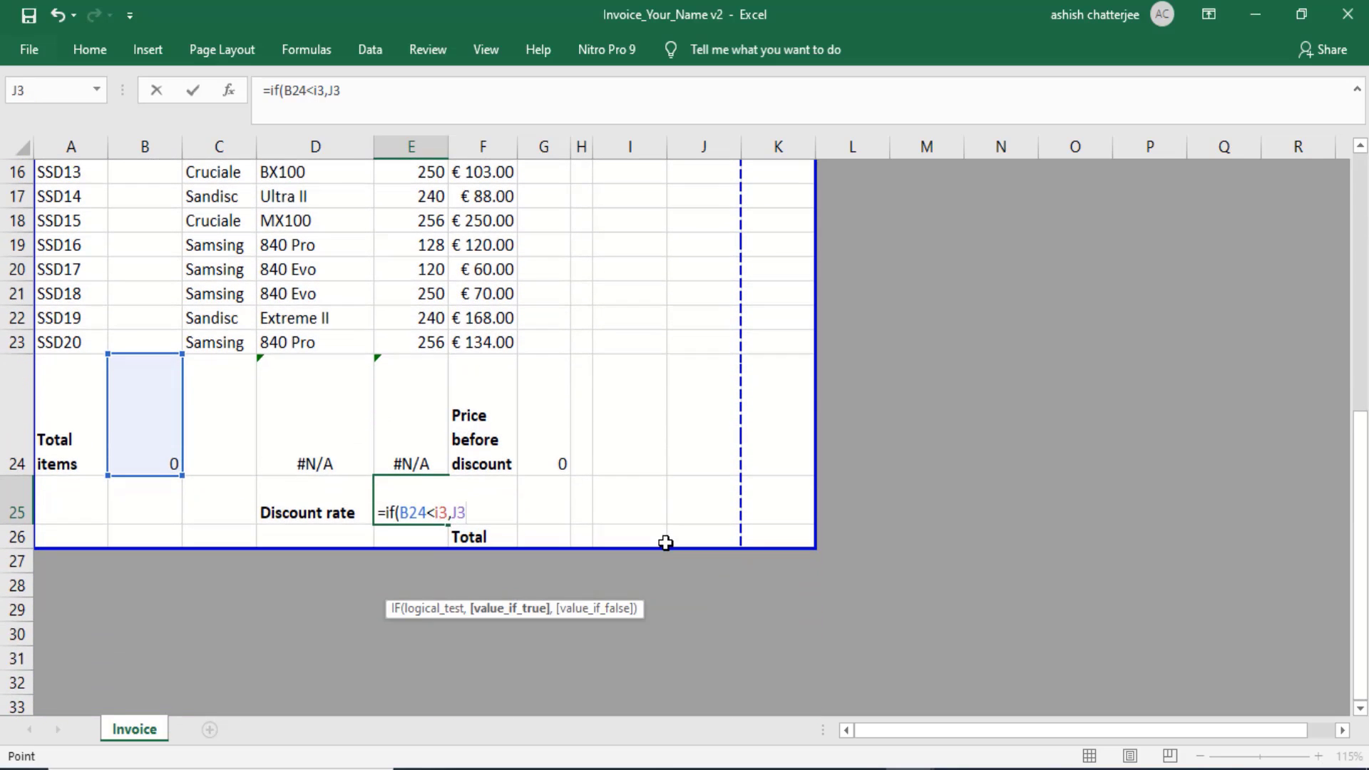
{"action": "type", "text": ","}
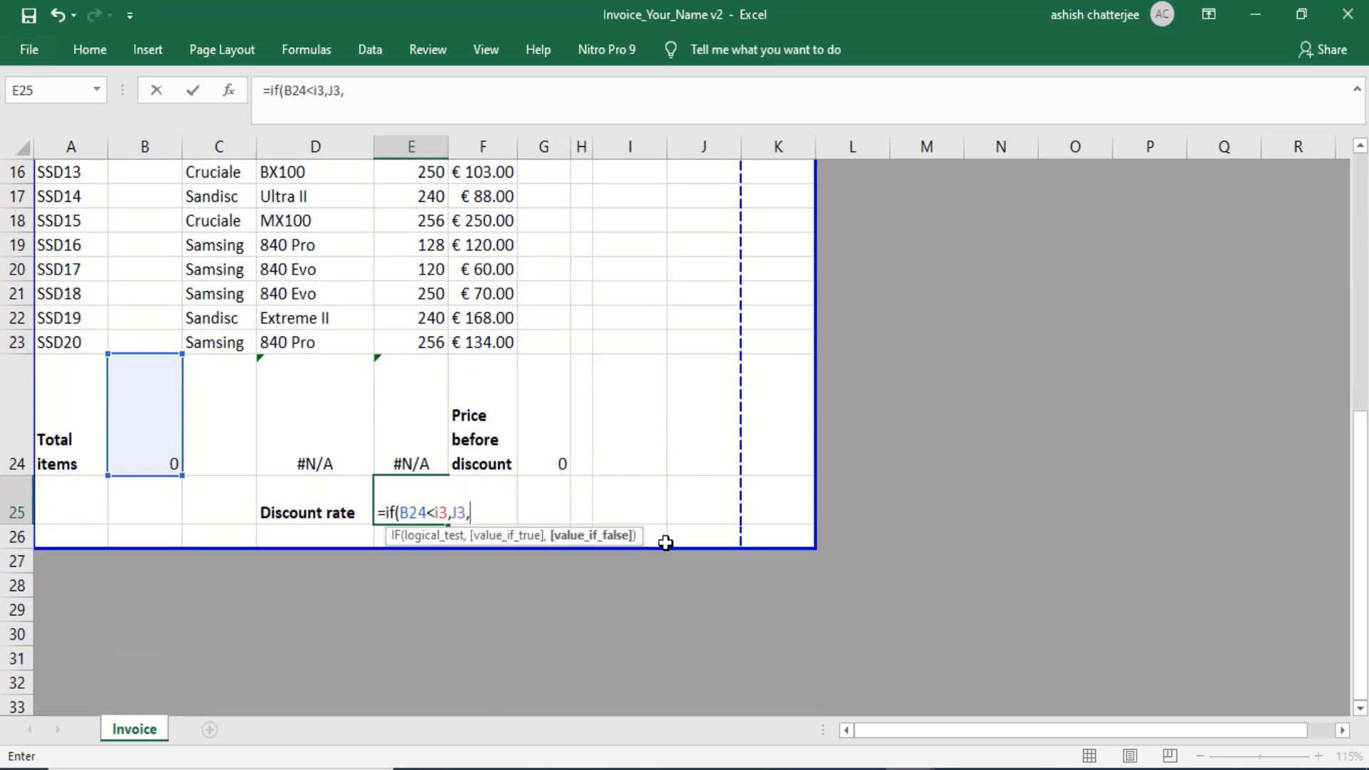
{"action": "type", "text": "if"}
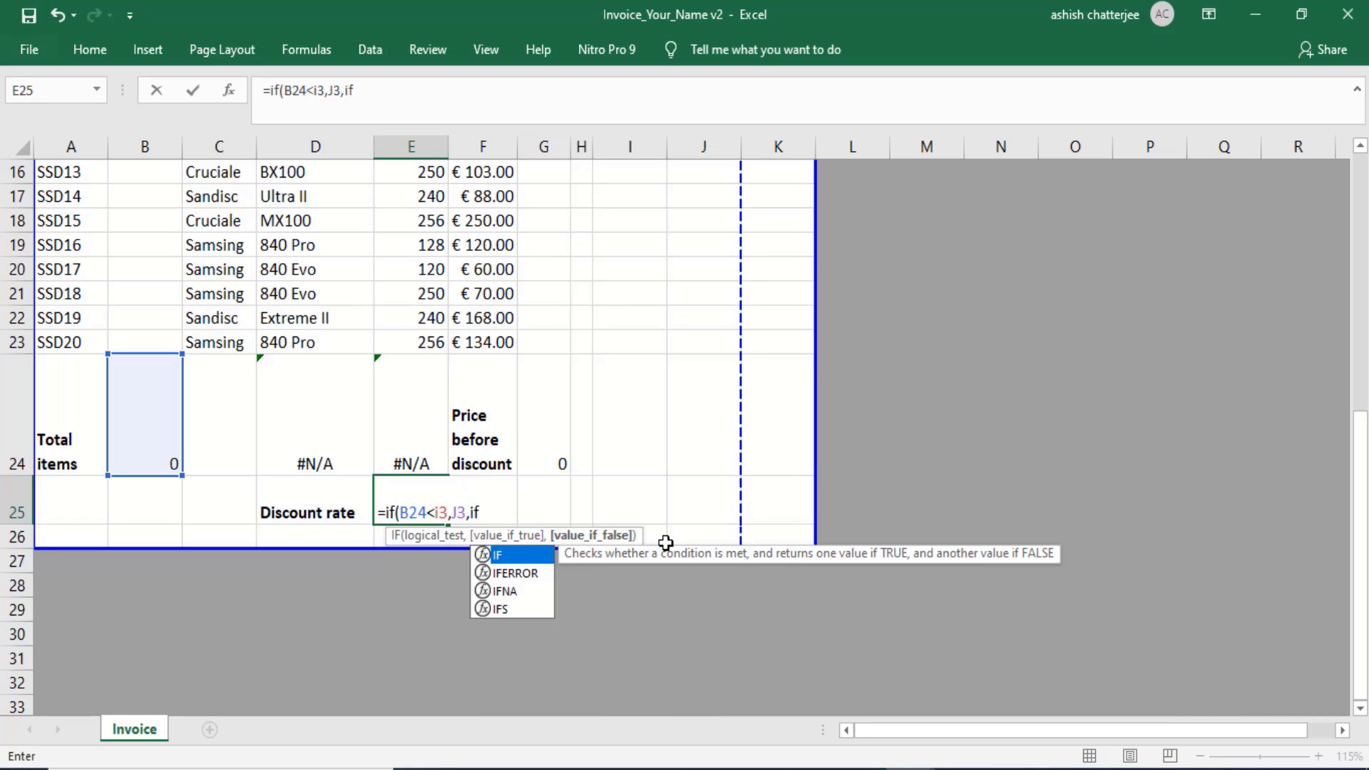
{"action": "type", "text": "("}
{"action": "left_click", "coordinate": [119, 422]}
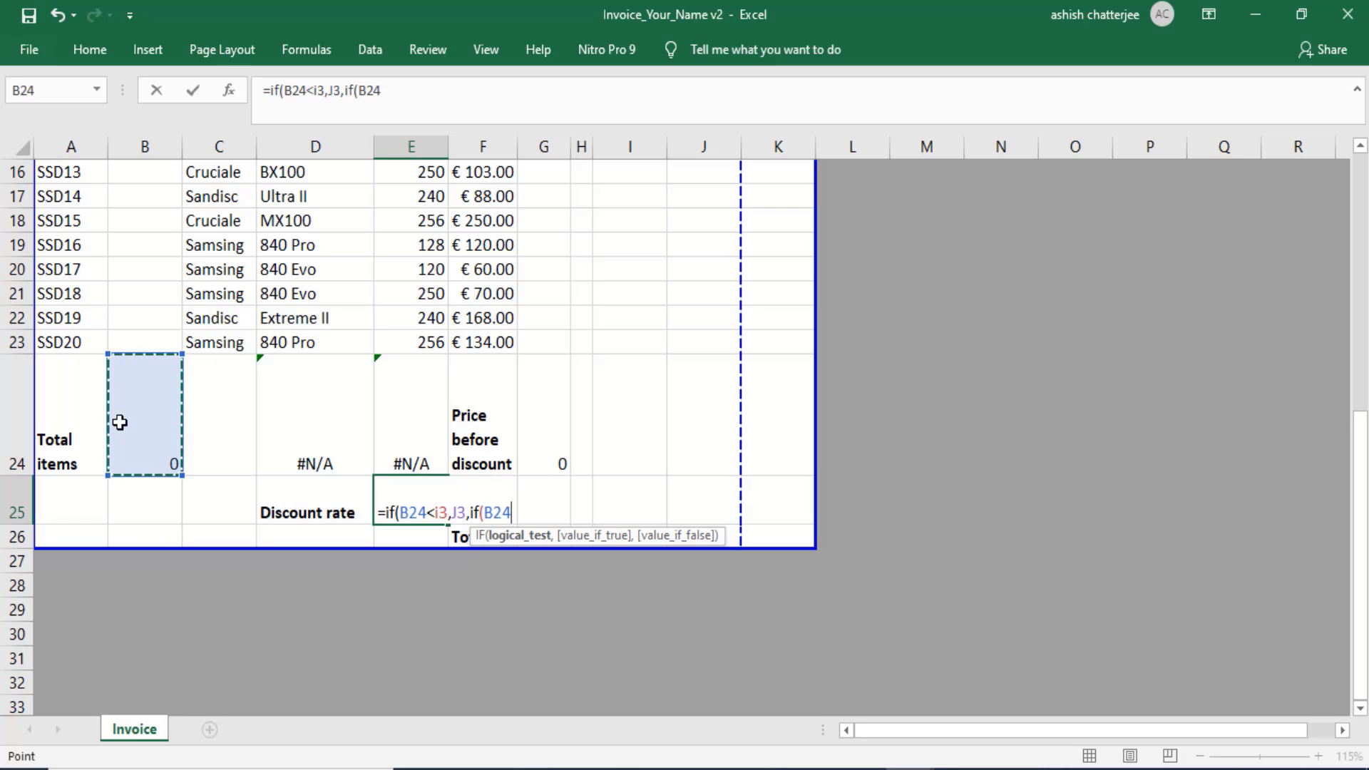
{"action": "type", "text": "<"}
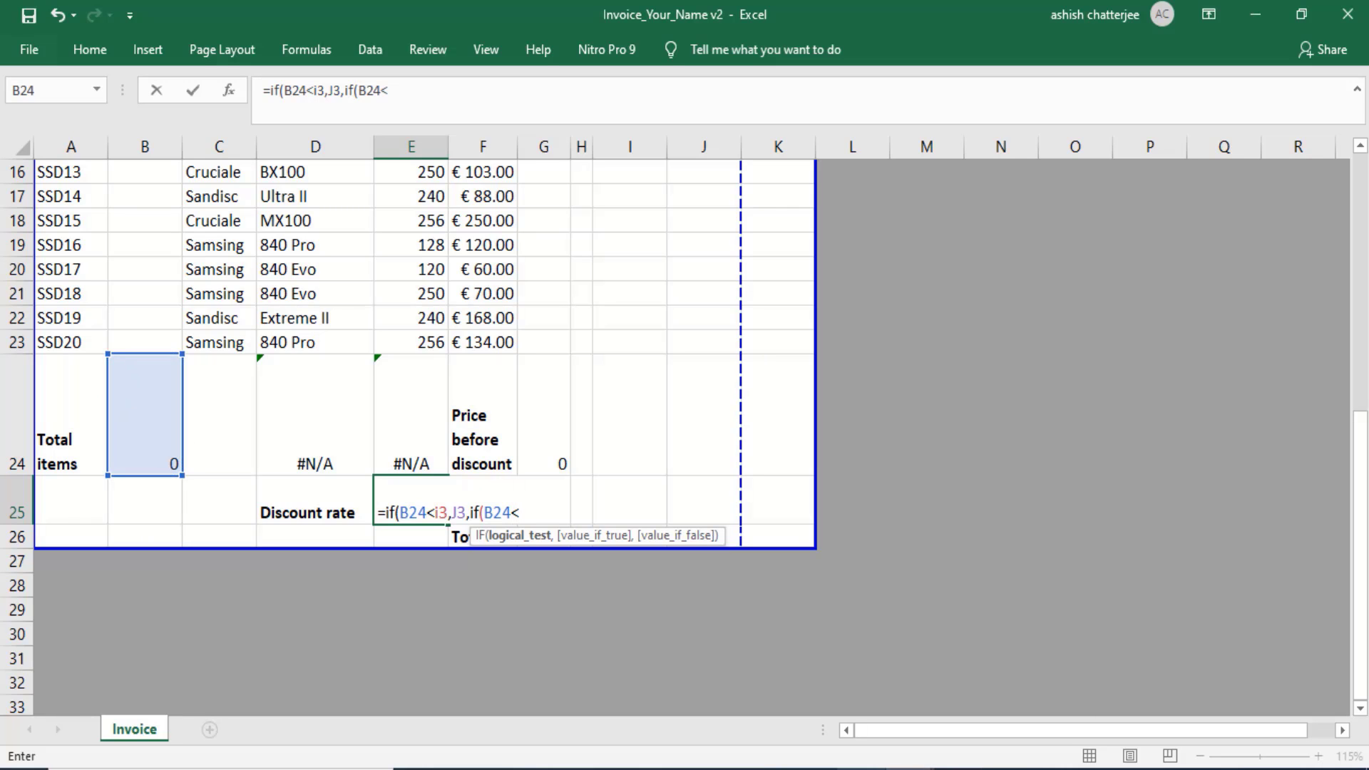
{"action": "key", "text": "alt+Tab"}
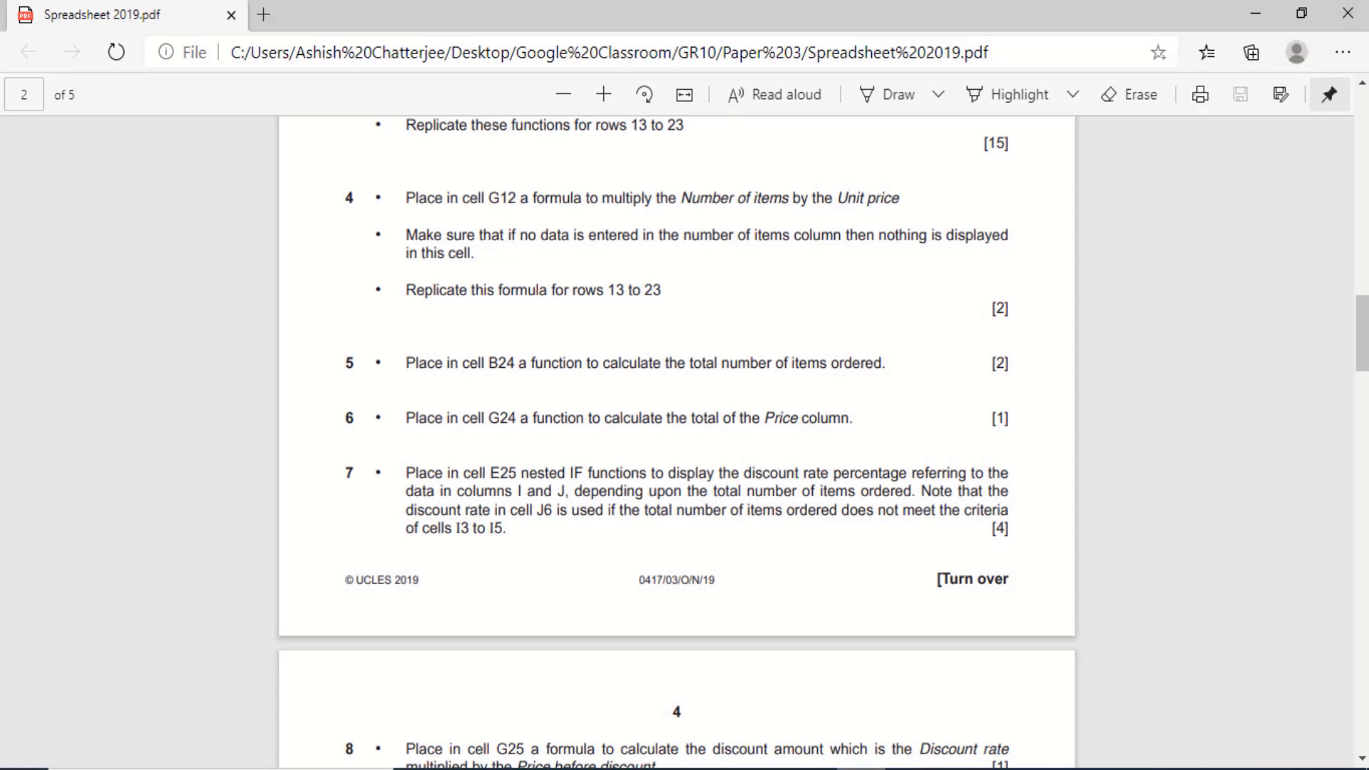
{"action": "key", "text": "alt+Tab"}
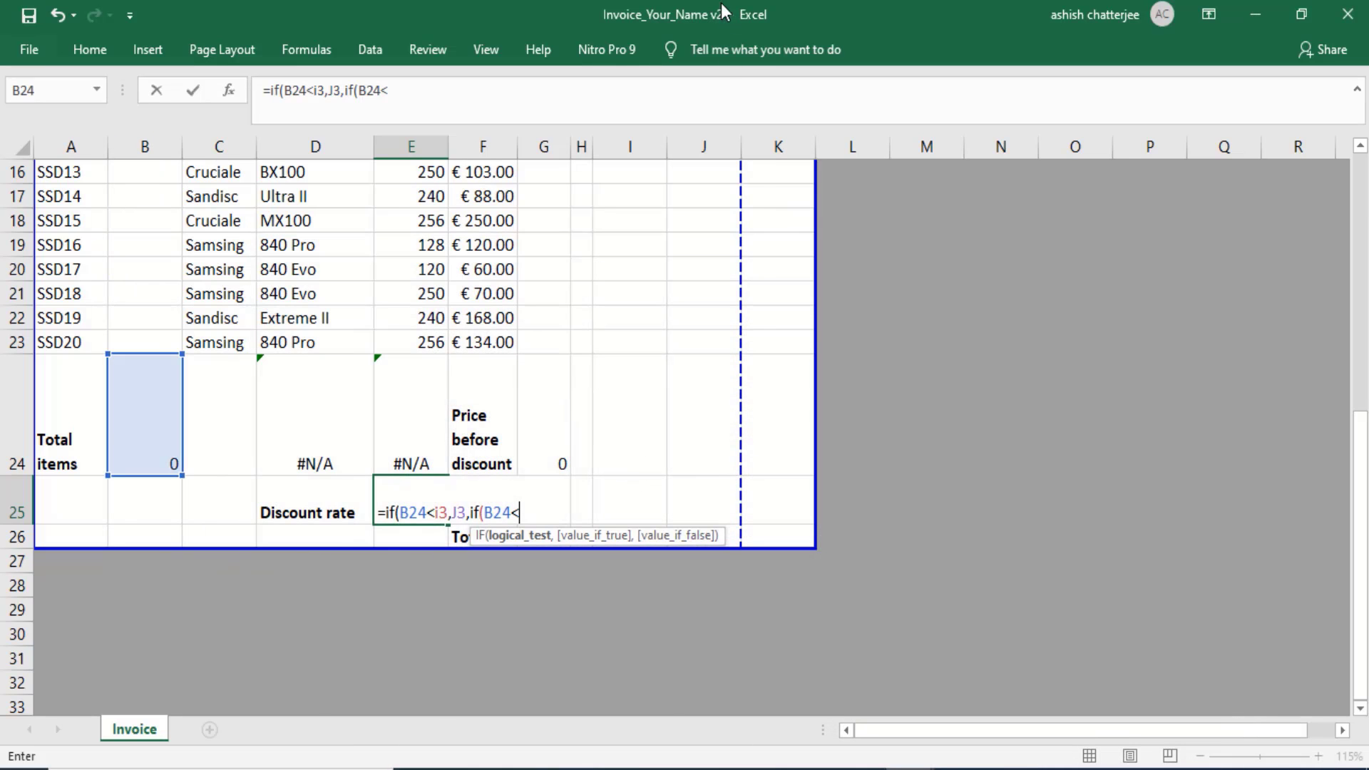
{"action": "scroll", "coordinate": [636, 292], "scroll_direction": "up", "scroll_amount": 5}
{"action": "left_click", "coordinate": [635, 291]}
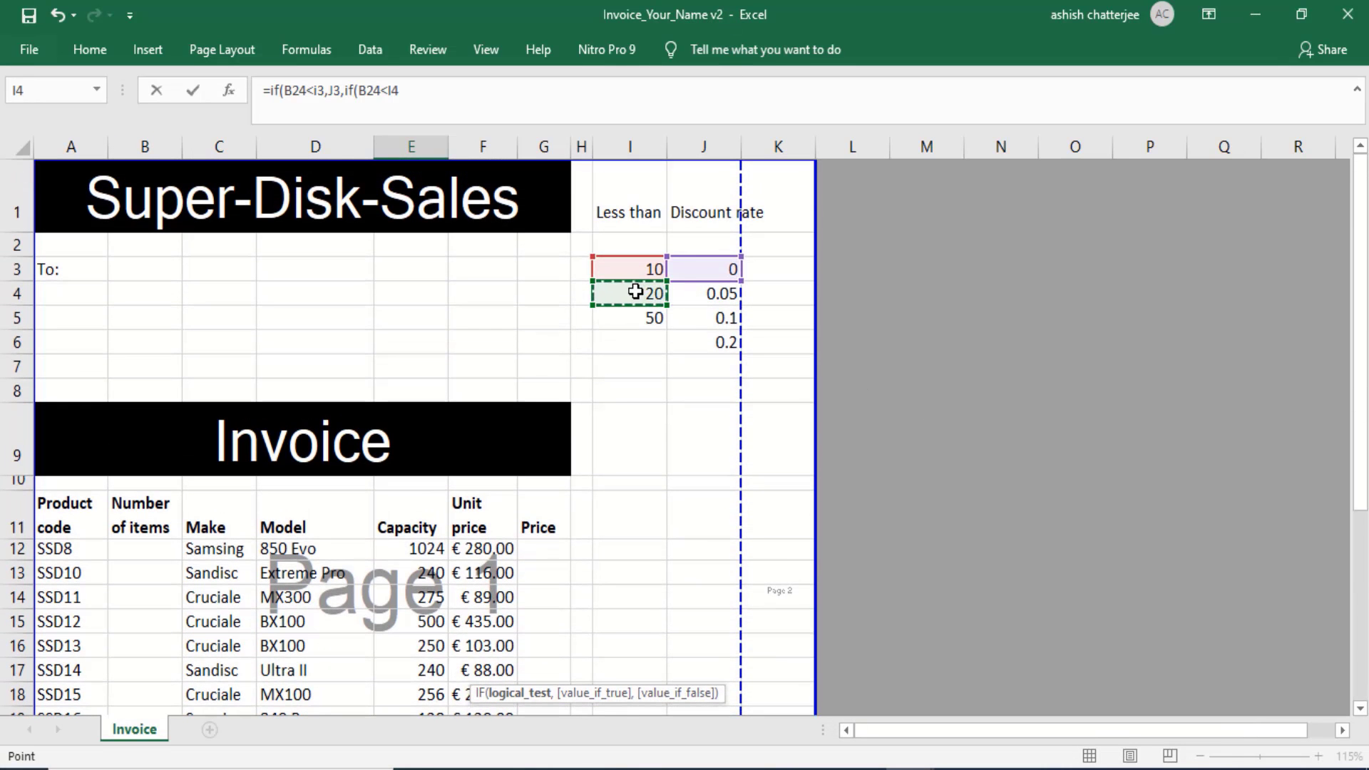
{"action": "type", "text": ","}
{"action": "left_click", "coordinate": [710, 297]}
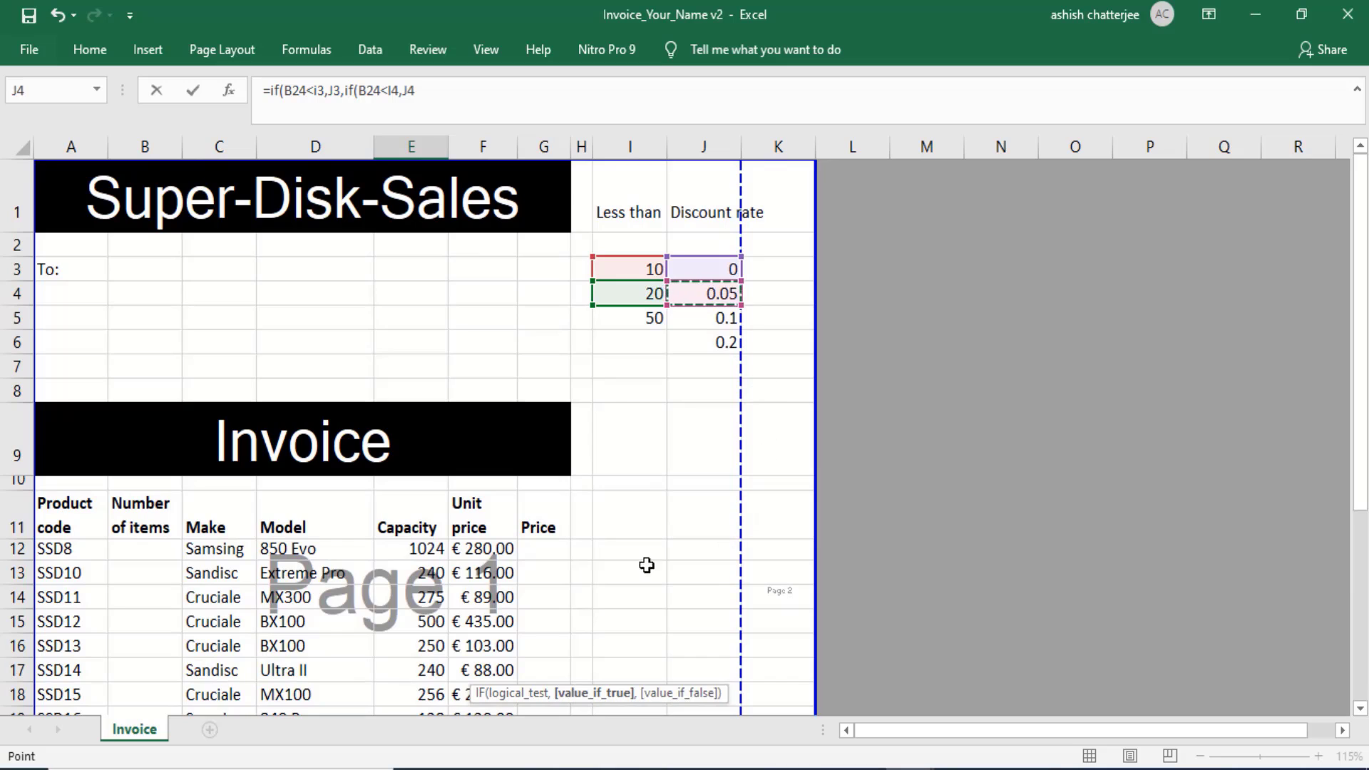
Nest a third IF as the false value in the E25 formula, testing B24<I5 and returning J5 when true
{"action": "scroll", "coordinate": [648, 562], "scroll_direction": "down", "scroll_amount": 4}
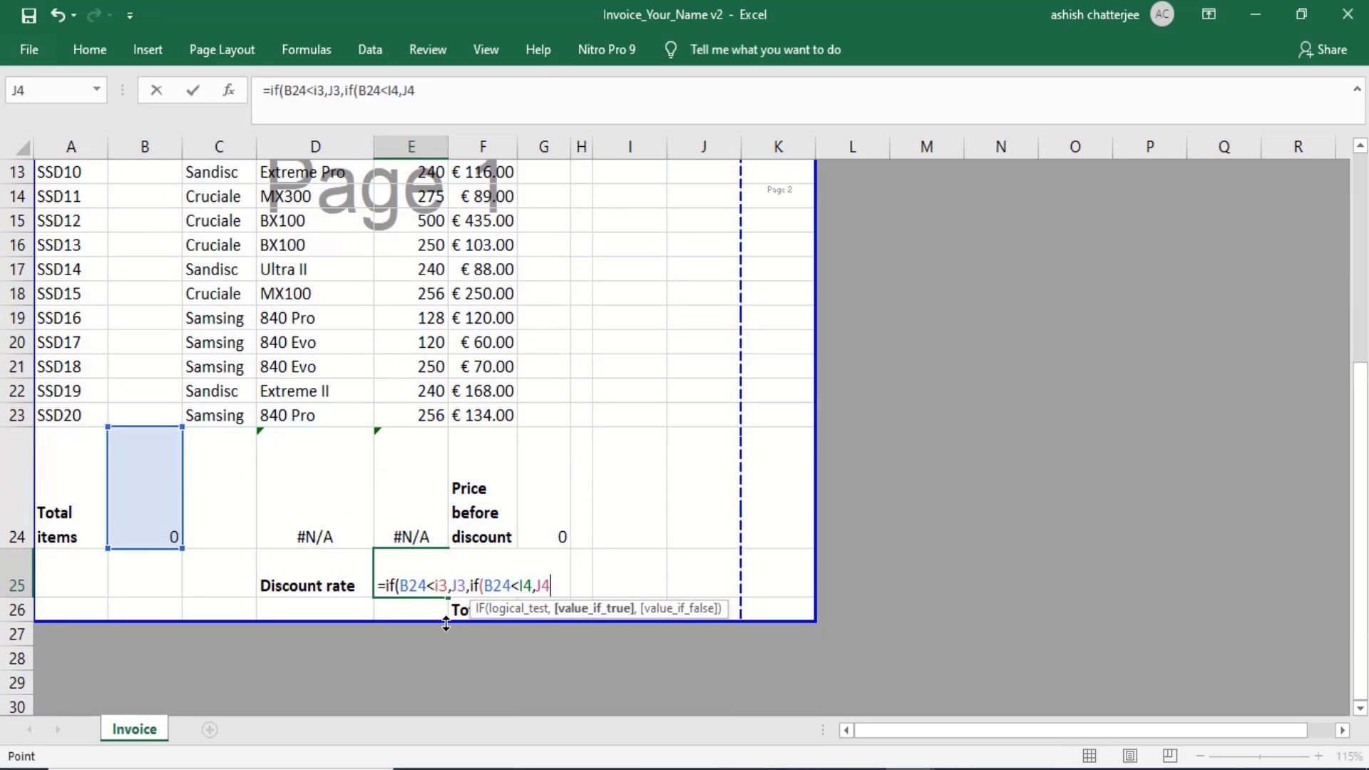
{"action": "type", "text": ","}
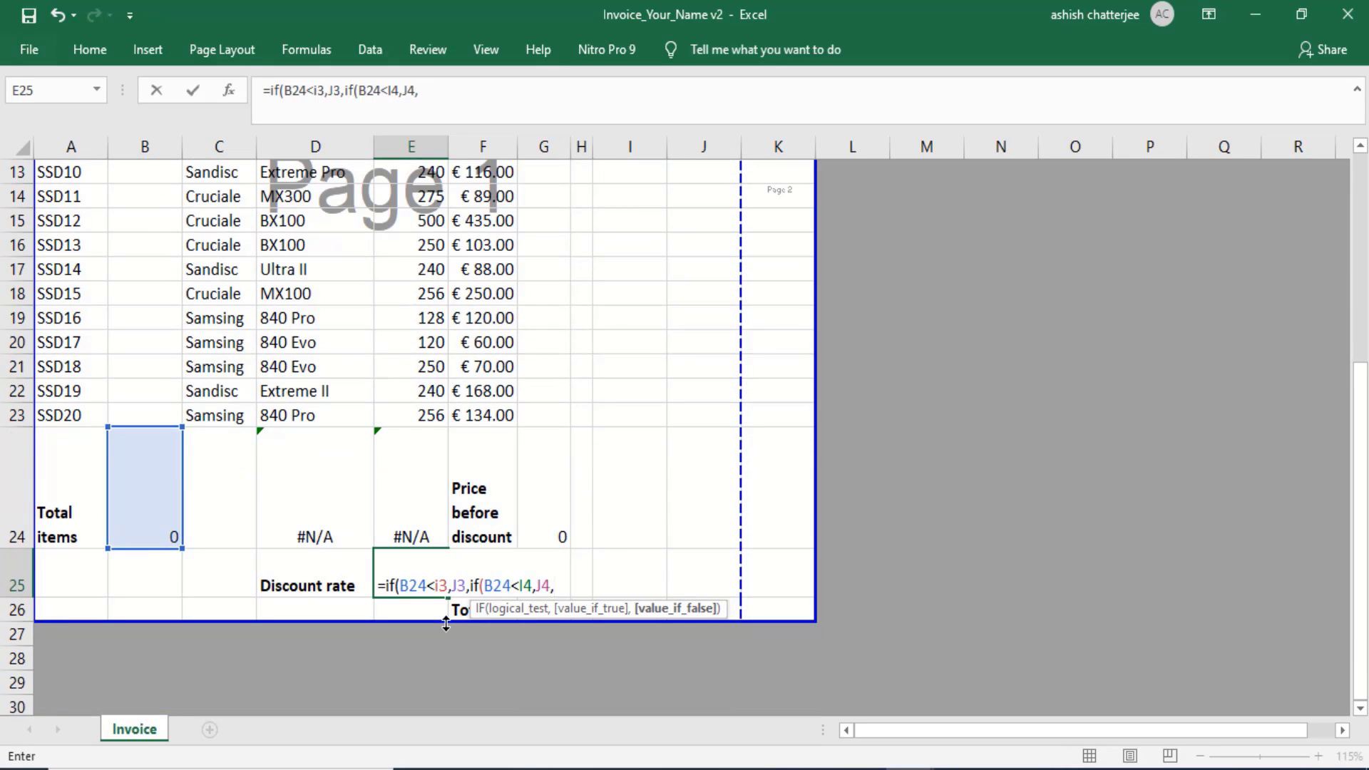
{"action": "type", "text": "if"}
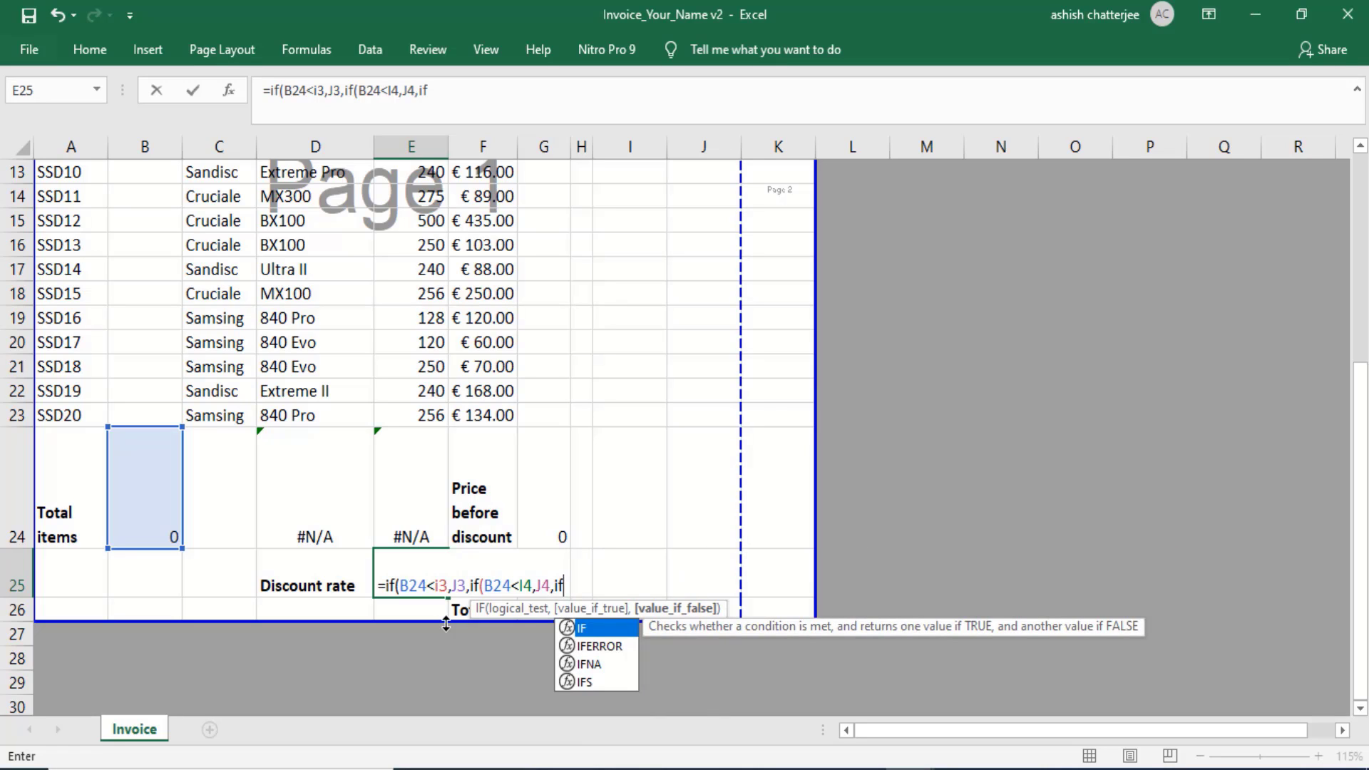
{"action": "type", "text": "("}
{"action": "left_click", "coordinate": [132, 497]}
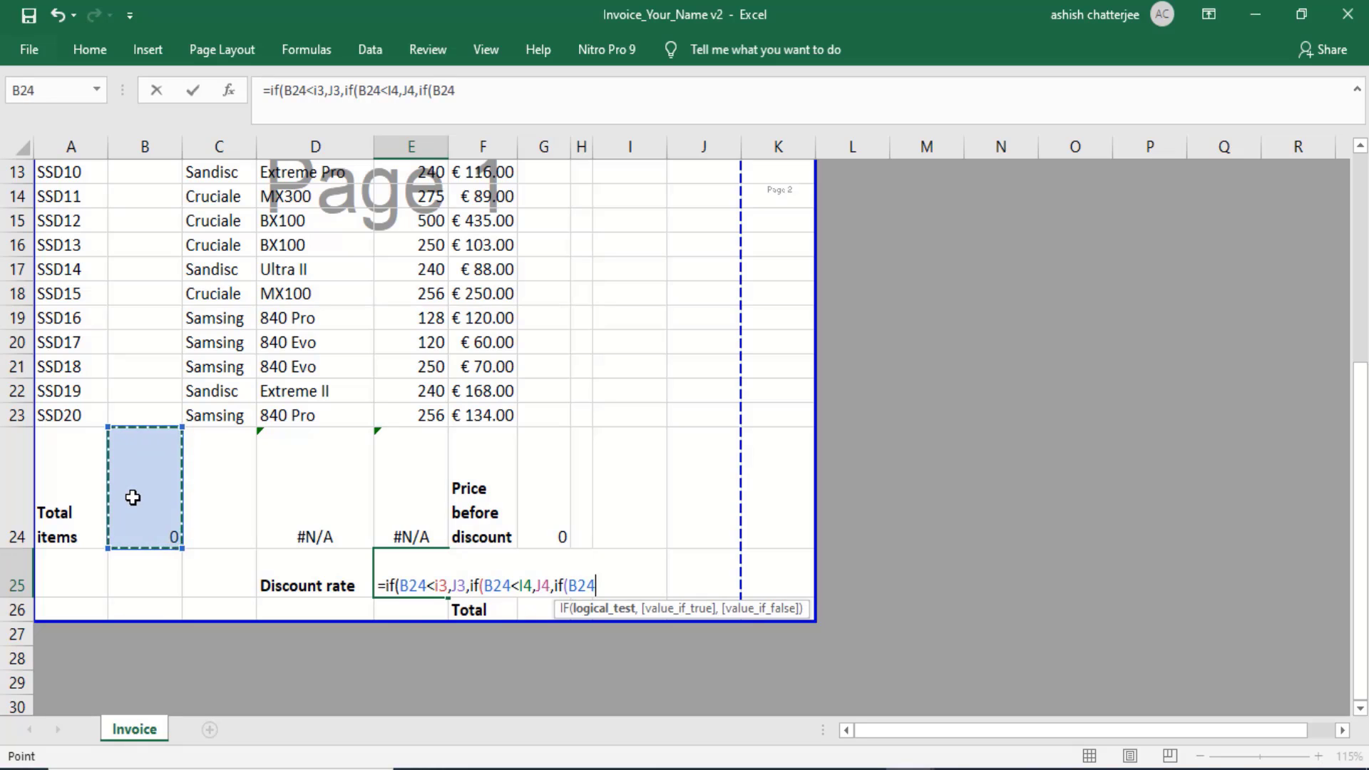
{"action": "type", "text": "<"}
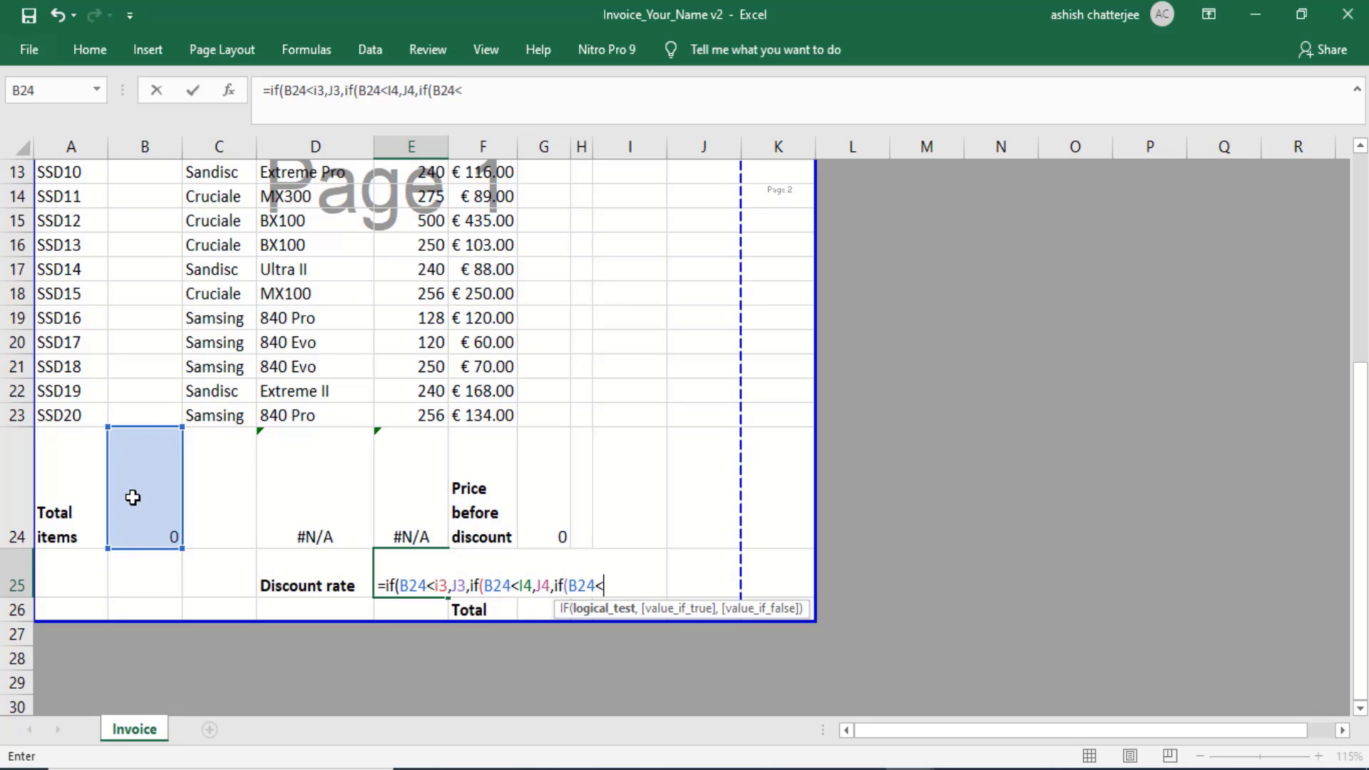
{"action": "left_click_drag", "start_coordinate": [1363, 482], "coordinate": [1364, 256]}
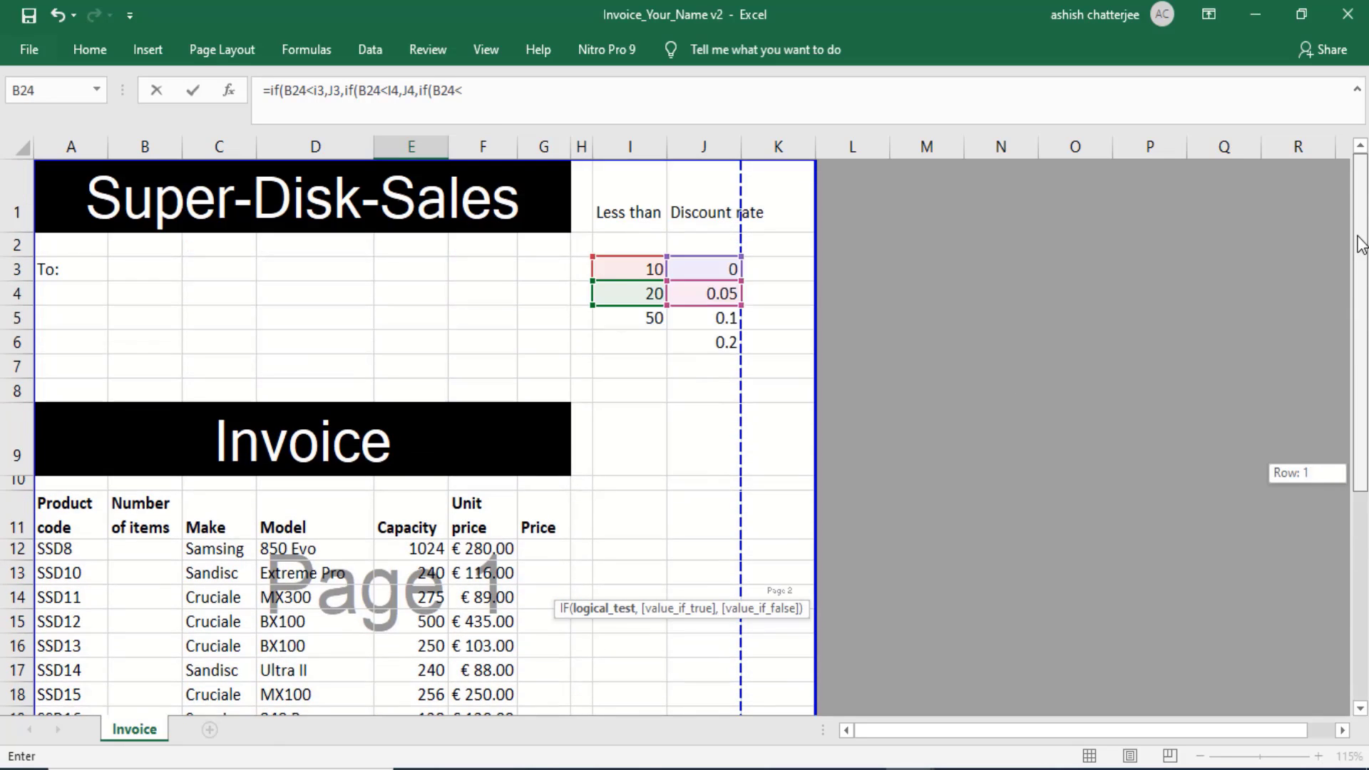
{"action": "left_click", "coordinate": [626, 321]}
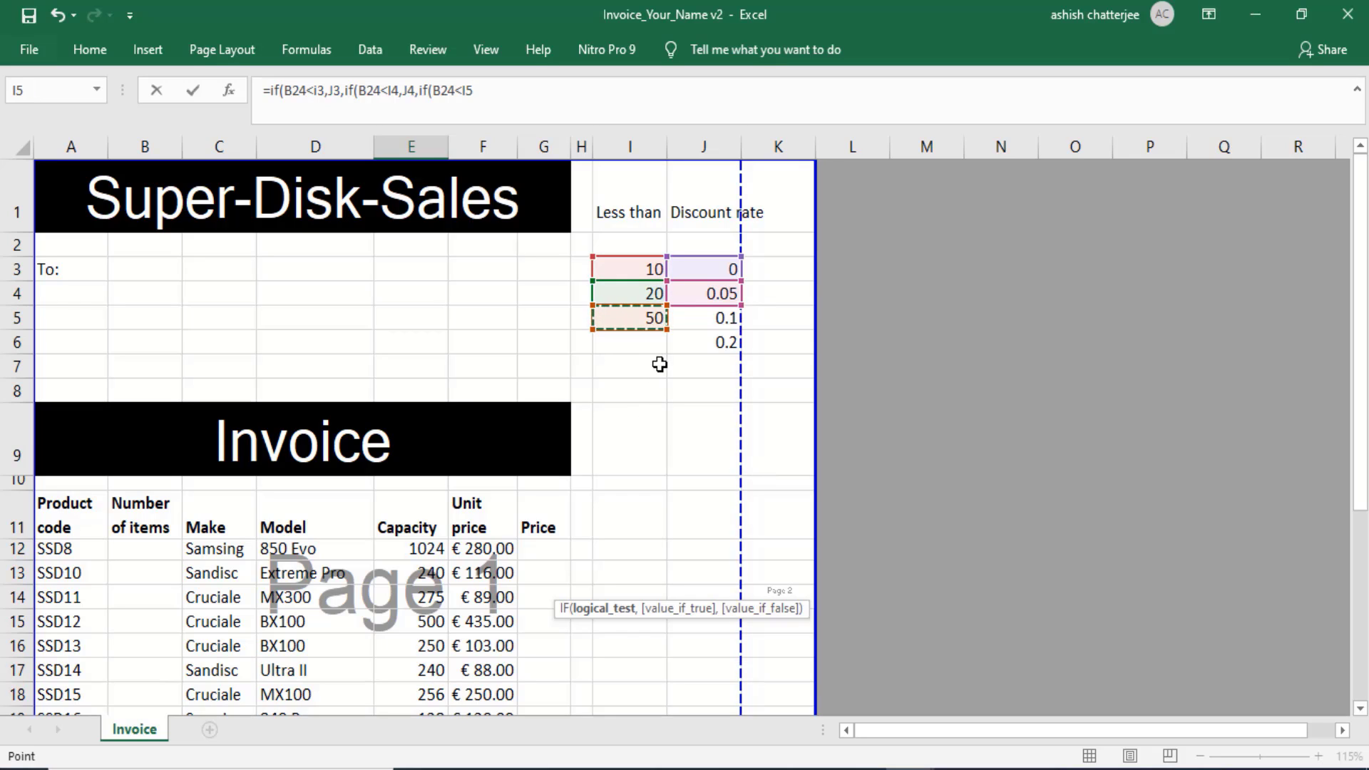
{"action": "type", "text": ","}
{"action": "left_click", "coordinate": [697, 317]}
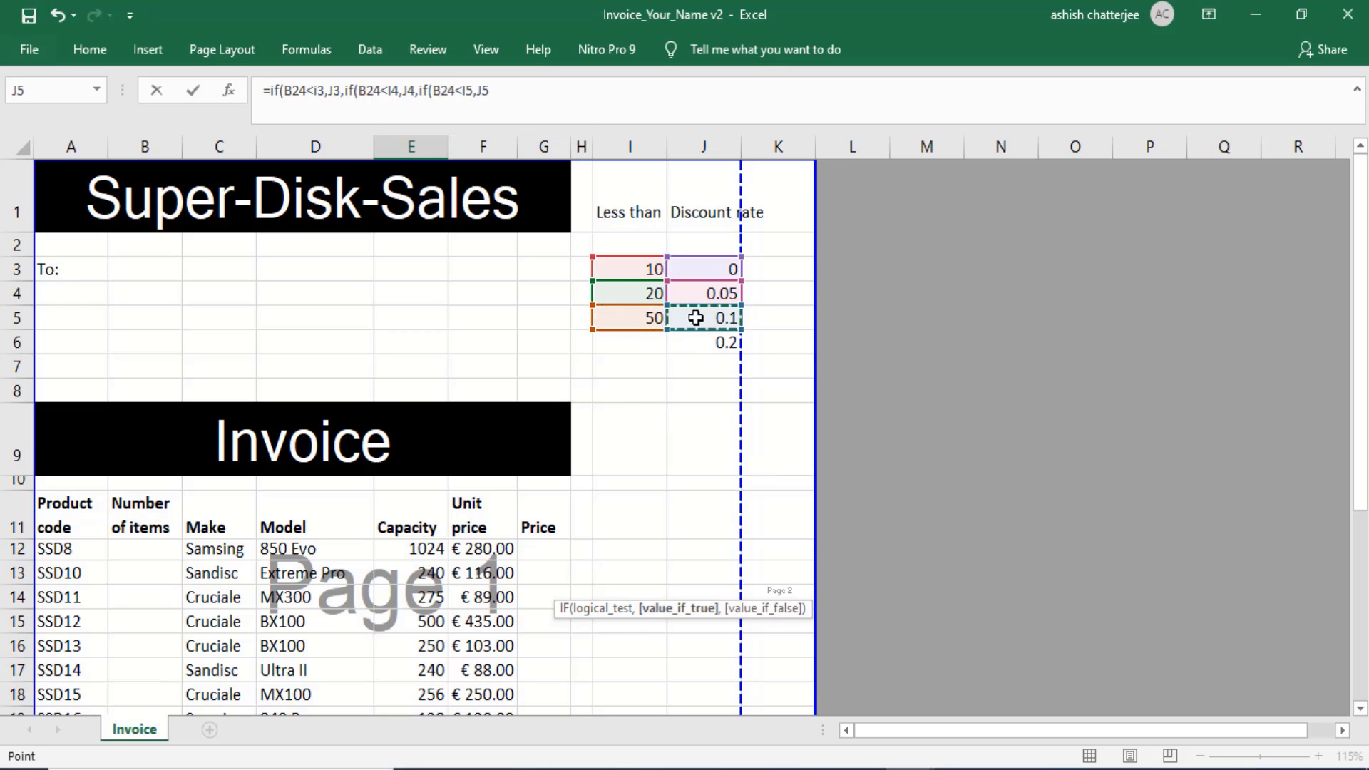
Finish the E25 formula with J6 as the last false value, close all three IF functions and enter it
{"action": "left_click_drag", "start_coordinate": [1365, 499], "coordinate": [1060, 659]}
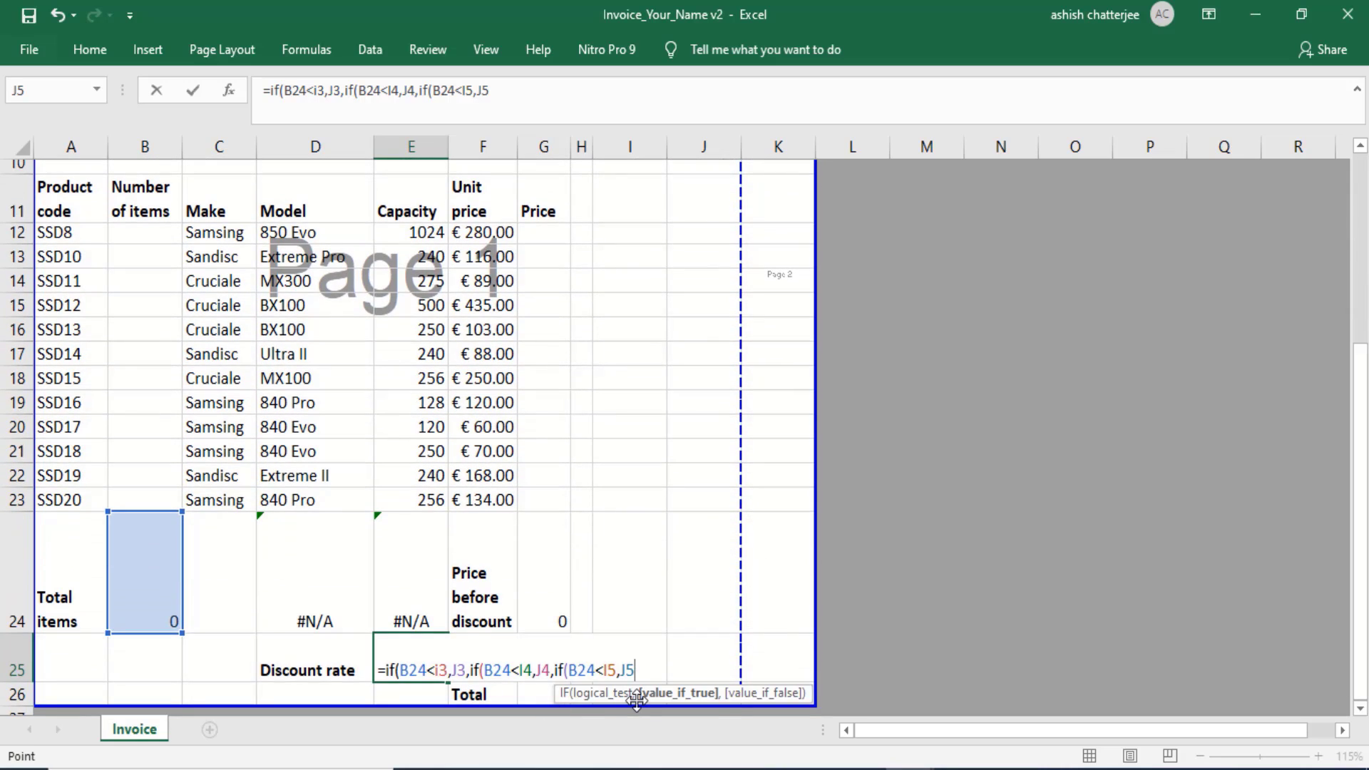
{"action": "type", "text": ","}
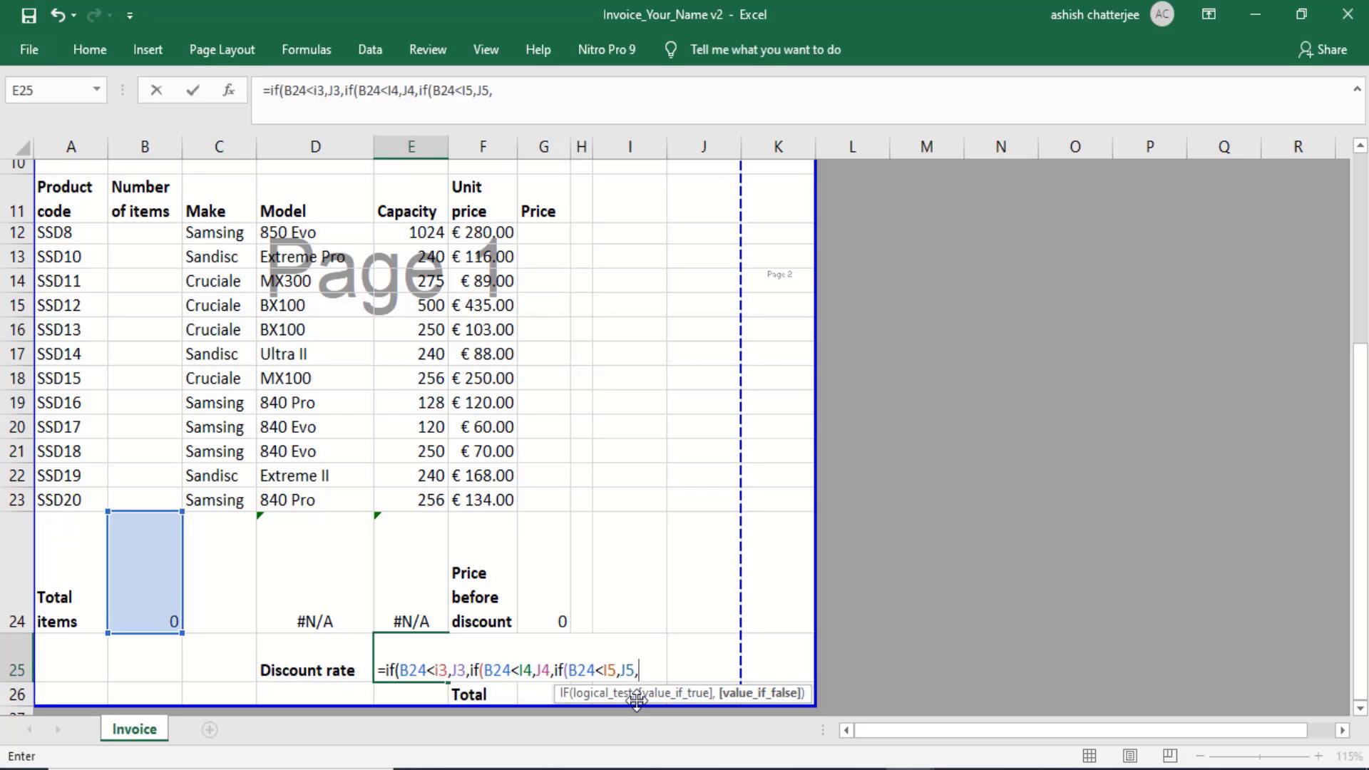
{"action": "key", "text": "BackSpace"}
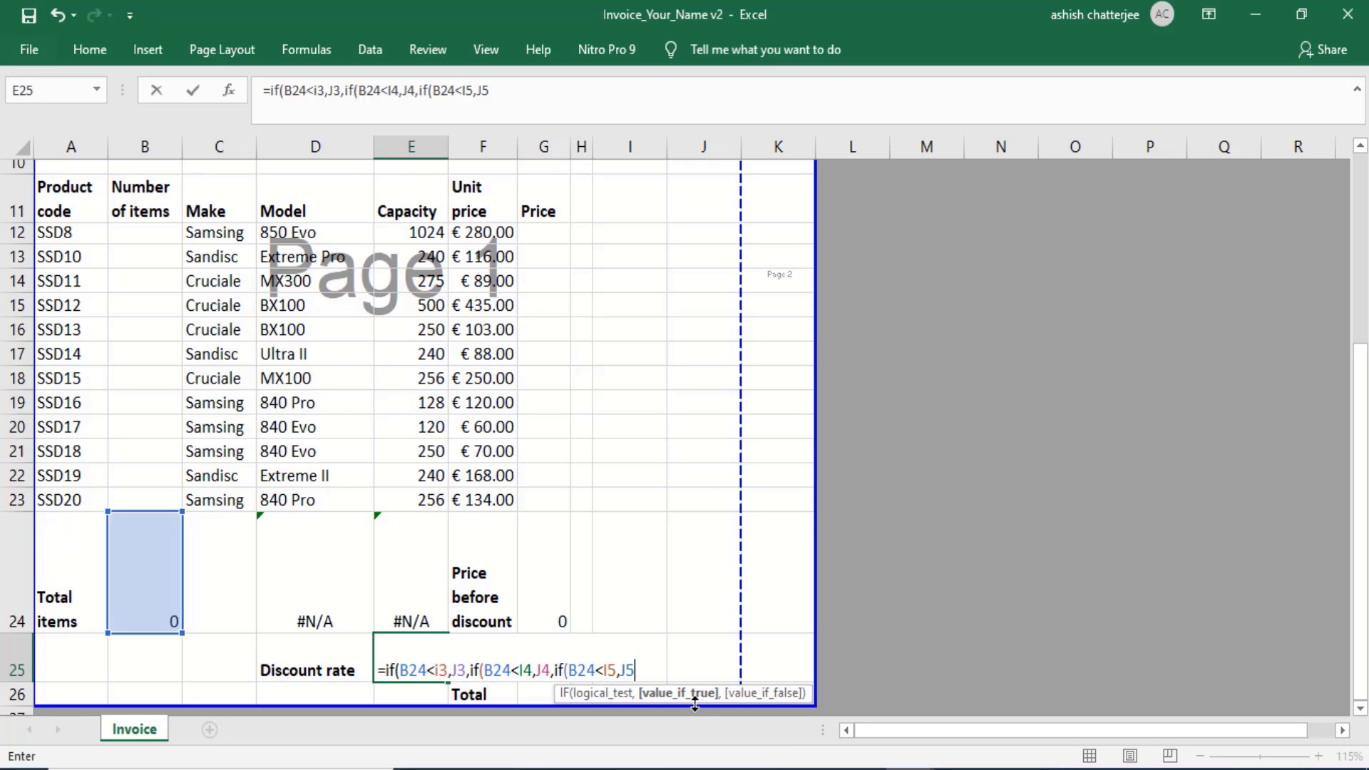
{"action": "type", "text": ","}
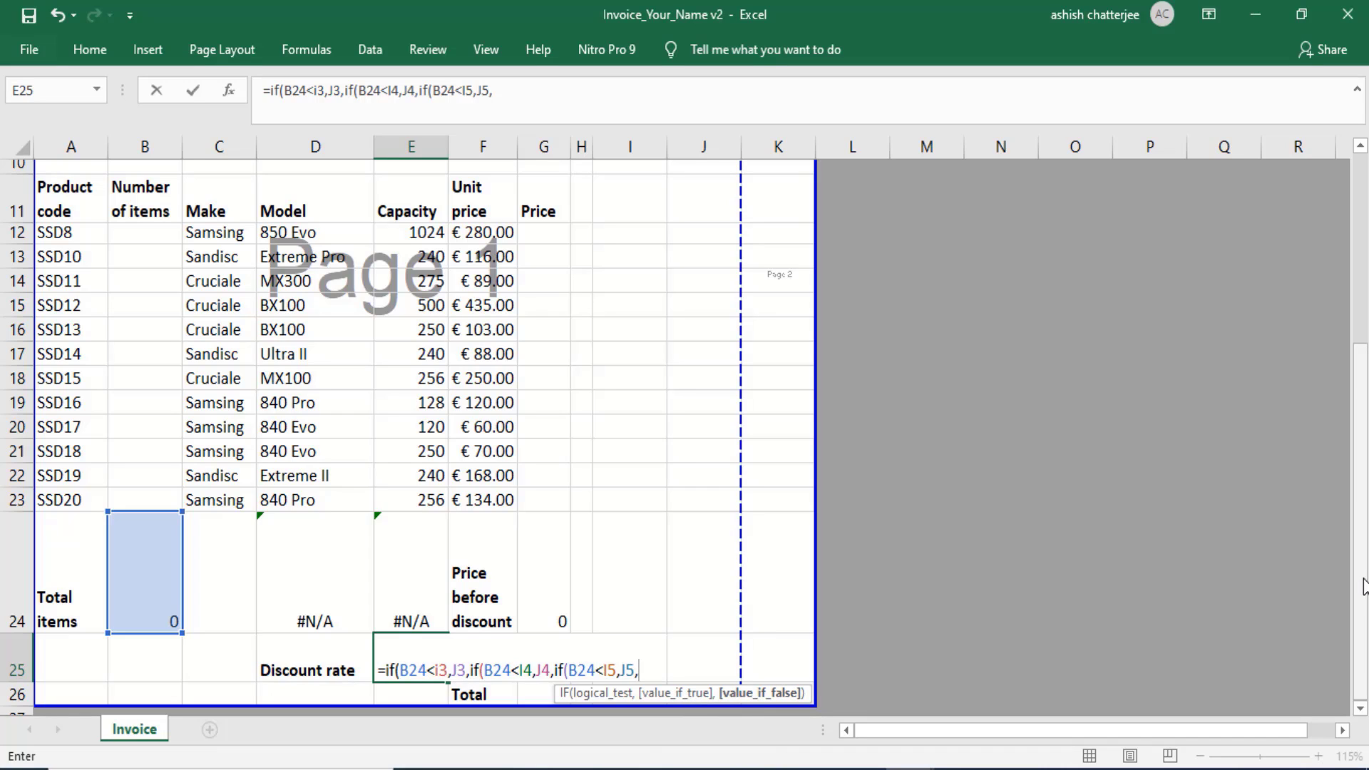
{"action": "left_click_drag", "start_coordinate": [1364, 585], "coordinate": [1364, 438]}
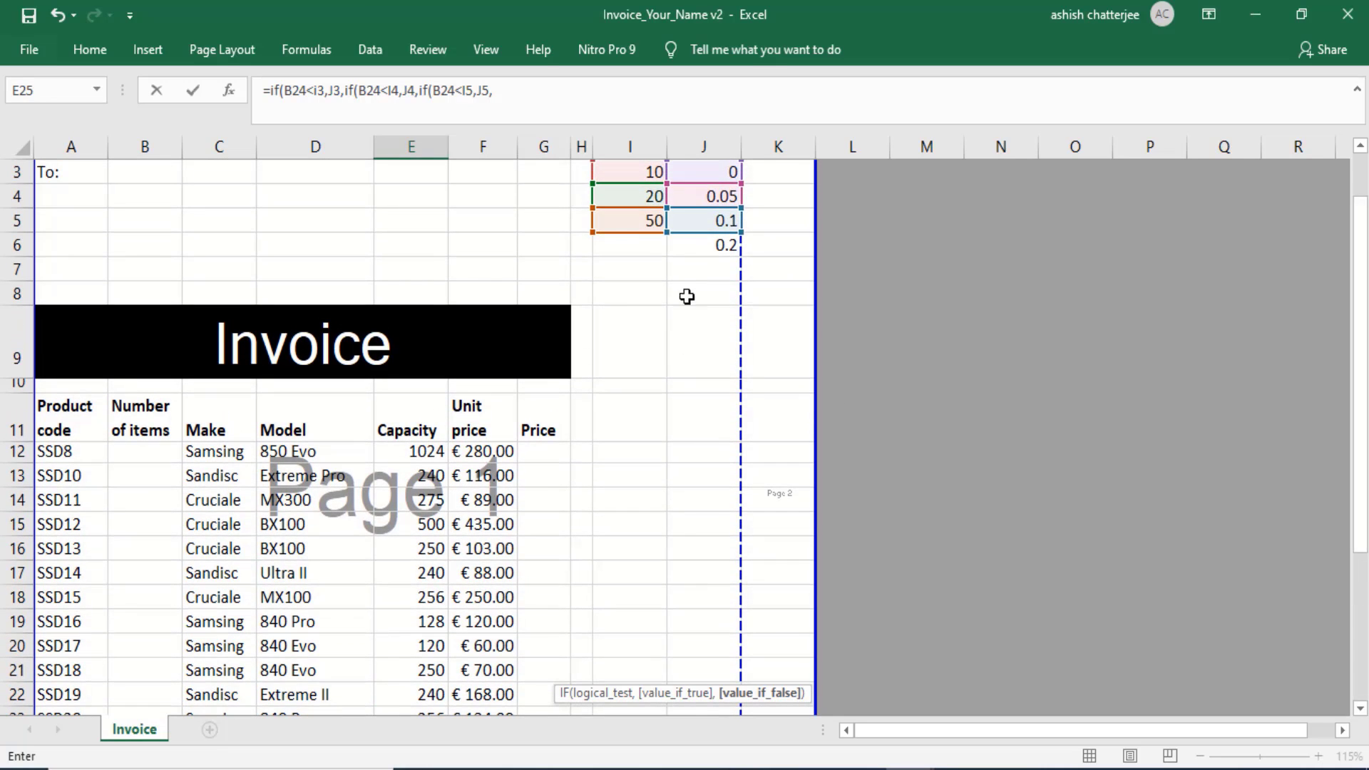
{"action": "left_click", "coordinate": [678, 246]}
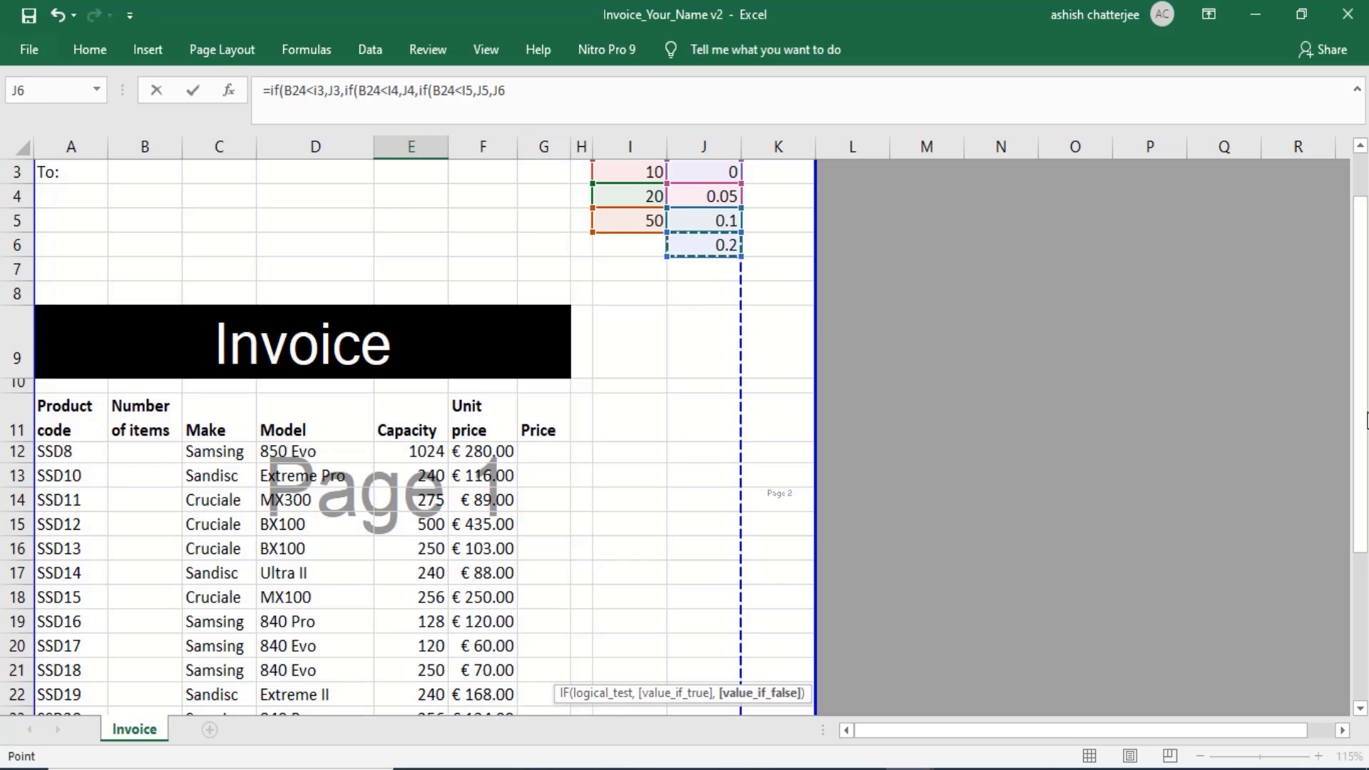
{"action": "left_click_drag", "start_coordinate": [1366, 432], "coordinate": [1366, 581]}
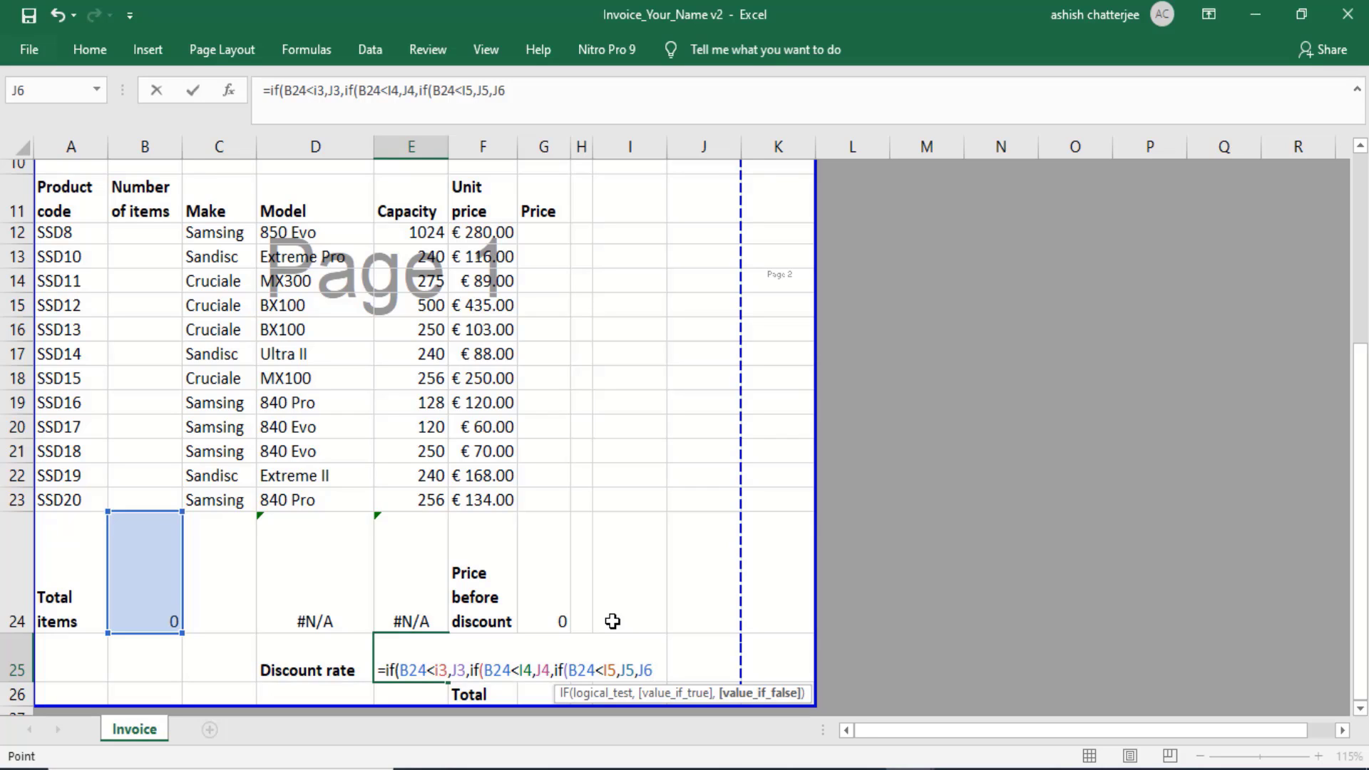
{"action": "type", "text": ")"}
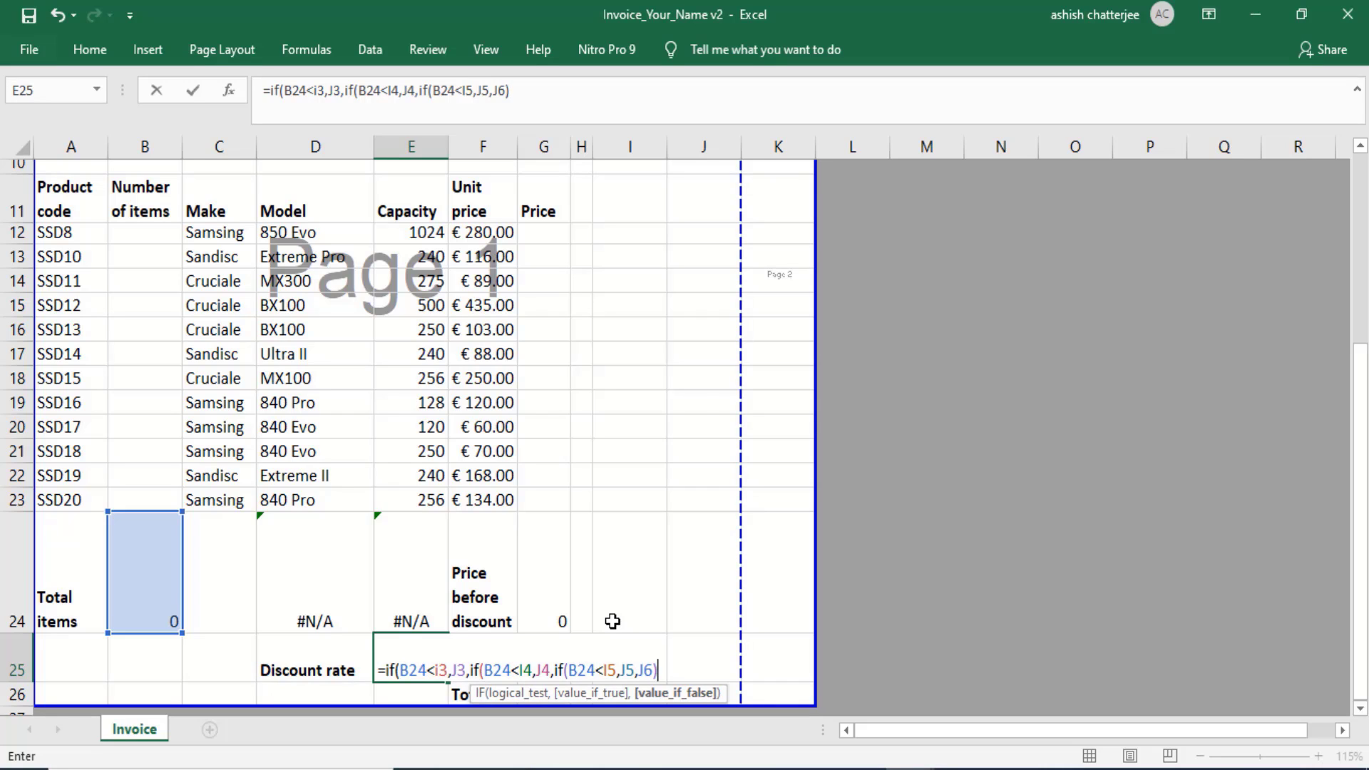
{"action": "type", "text": "))"}
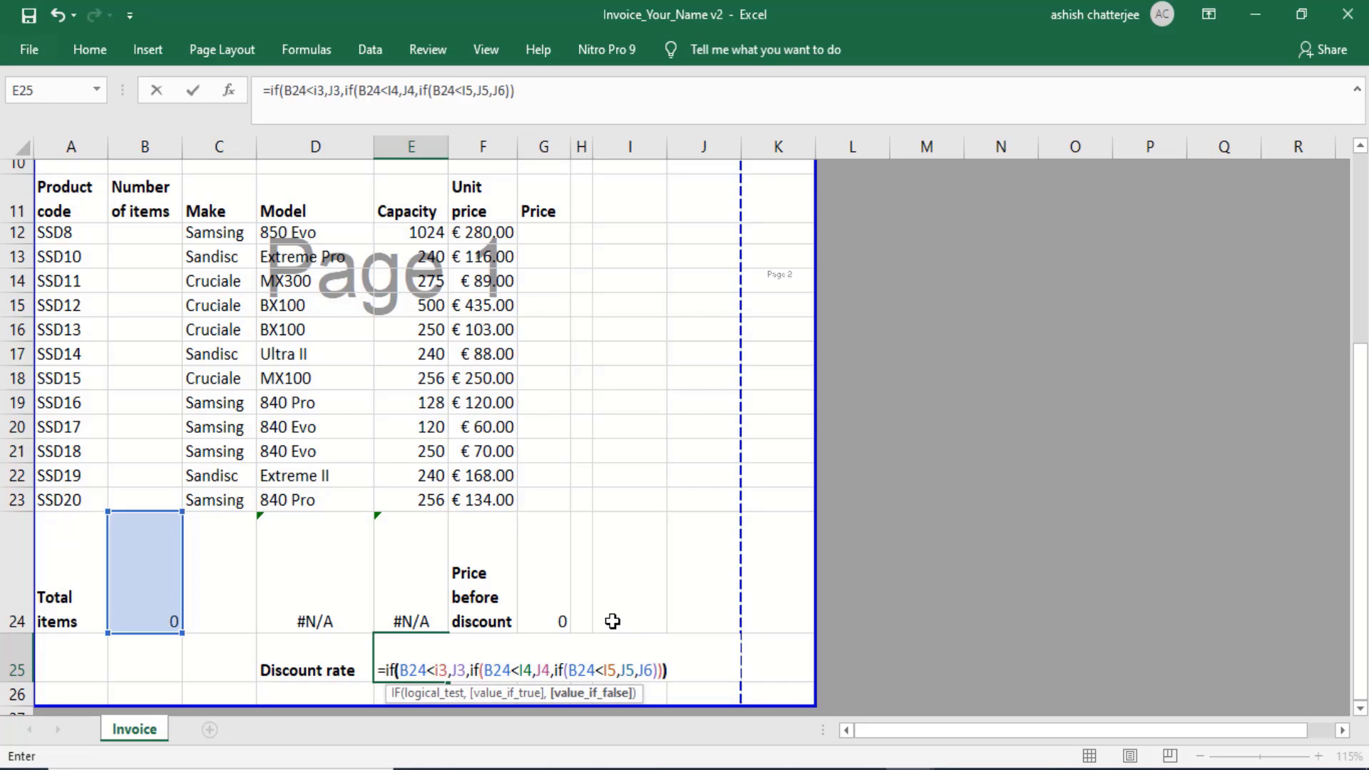
{"action": "key", "text": "Return"}
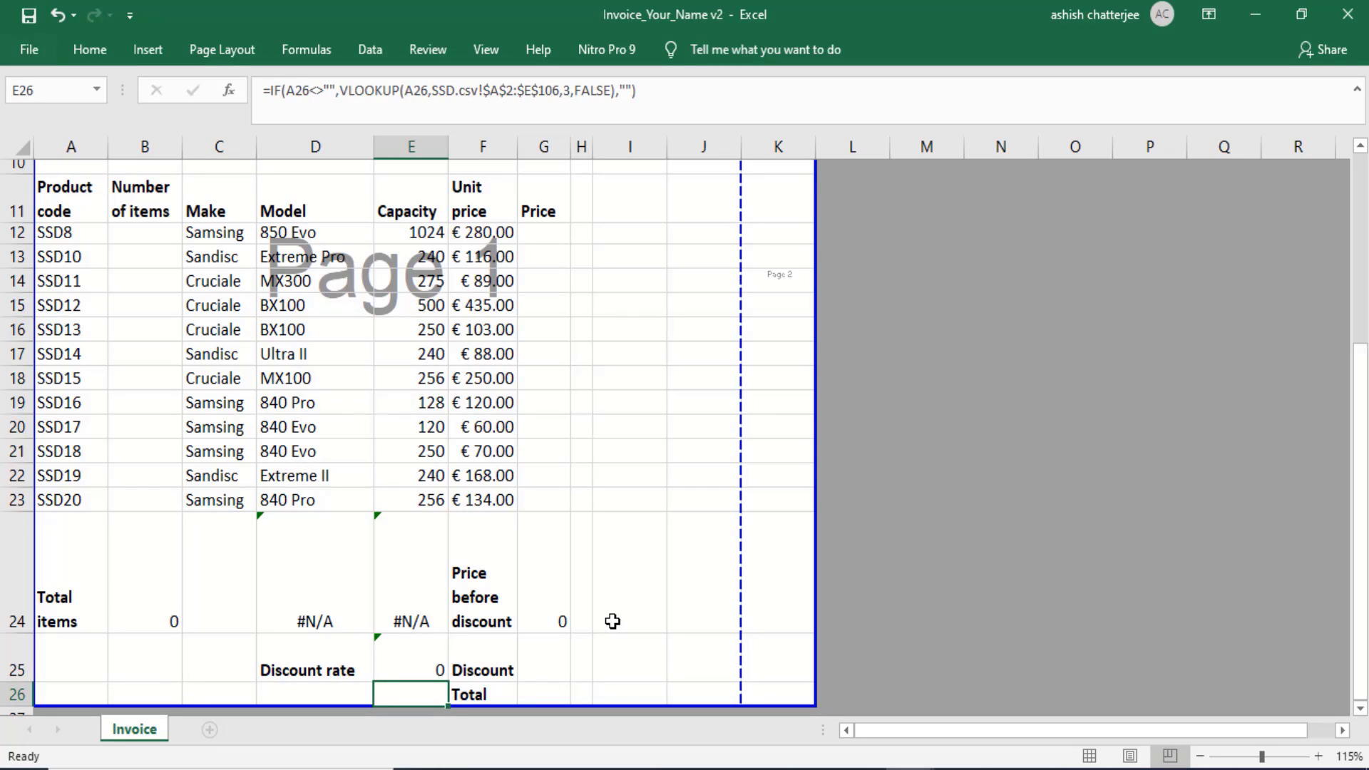
{"action": "left_click", "coordinate": [432, 665]}
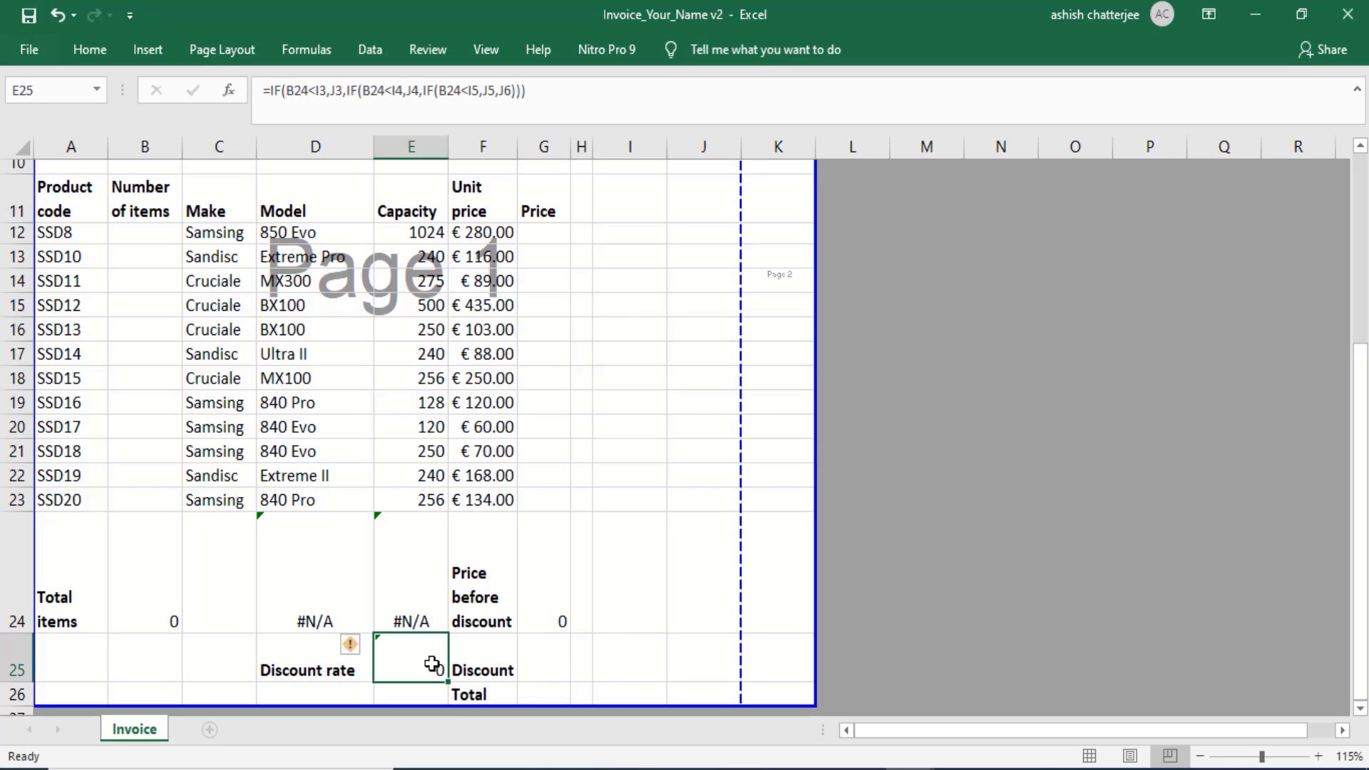
Switch to Spreadsheet 2019.pdf to review question 7 and read question 8 about cell G25, and return to the Excel invoice
{"action": "left_click", "coordinate": [861, 769]}
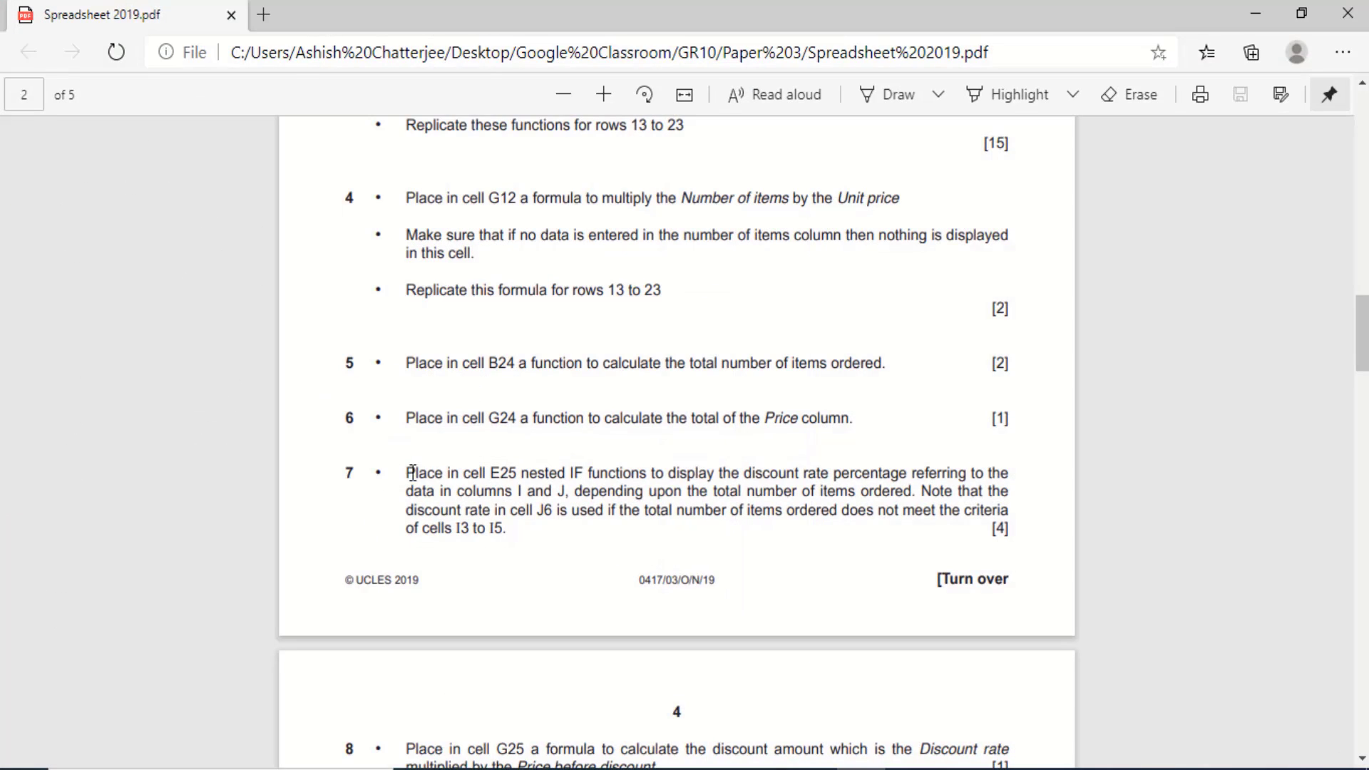
{"action": "left_click_drag", "start_coordinate": [409, 475], "coordinate": [519, 526]}
{"action": "scroll", "coordinate": [621, 531], "scroll_direction": "down", "scroll_amount": 4}
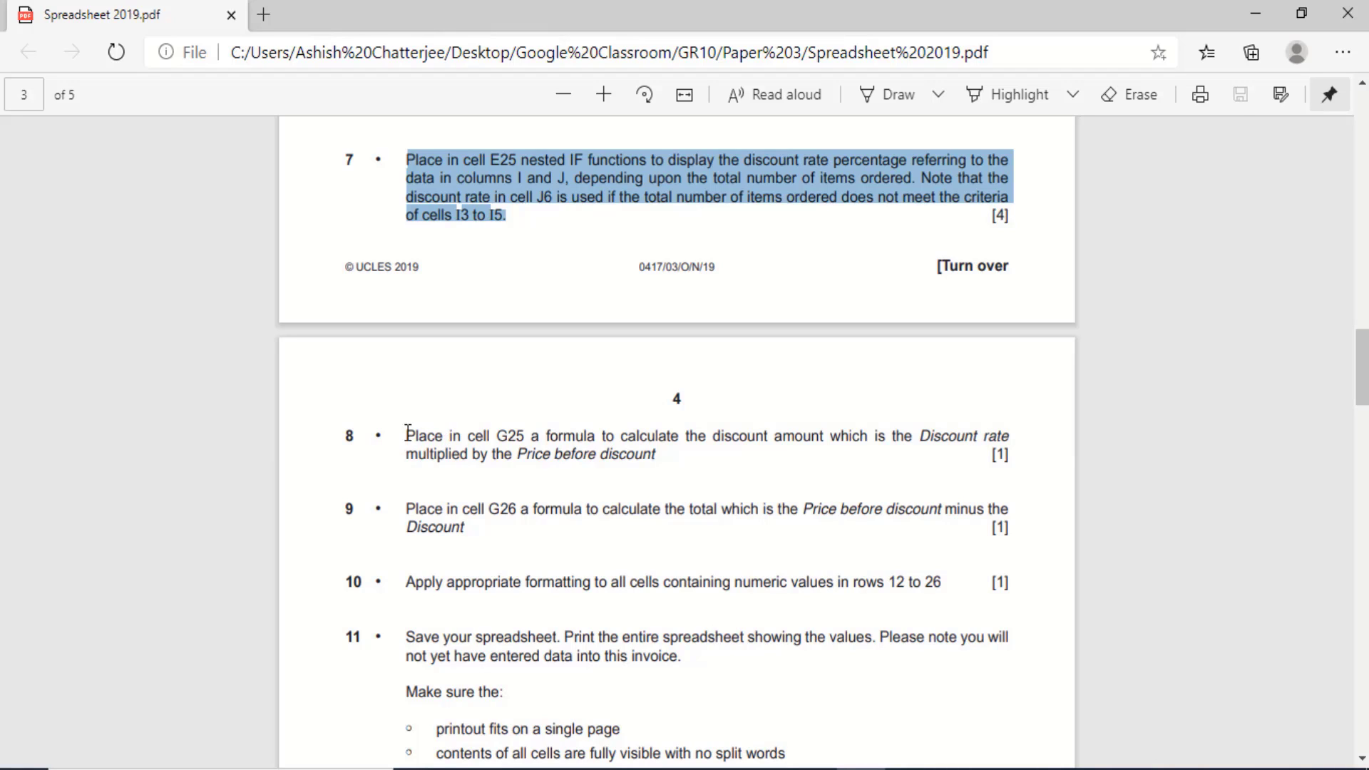
{"action": "left_click_drag", "start_coordinate": [408, 433], "coordinate": [651, 459]}
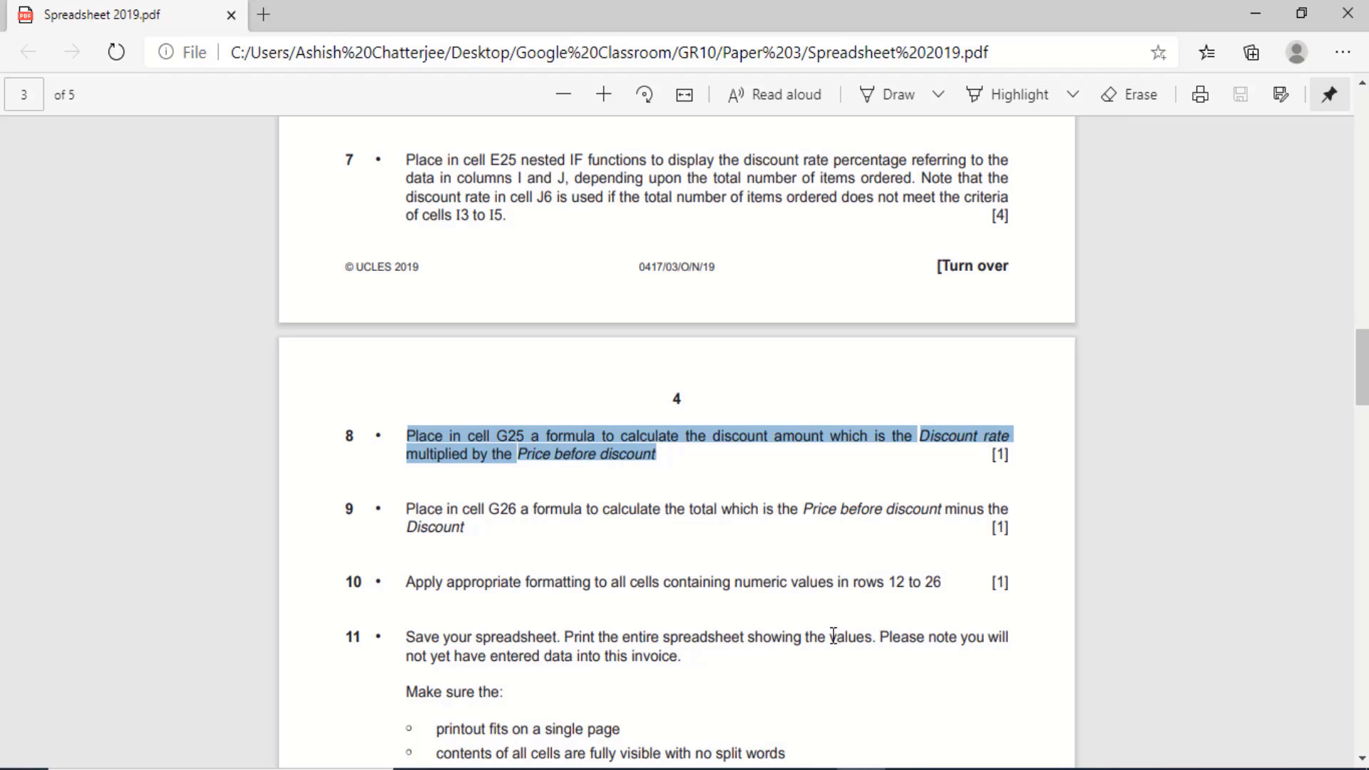
{"action": "mouse_move", "coordinate": [860, 768]}
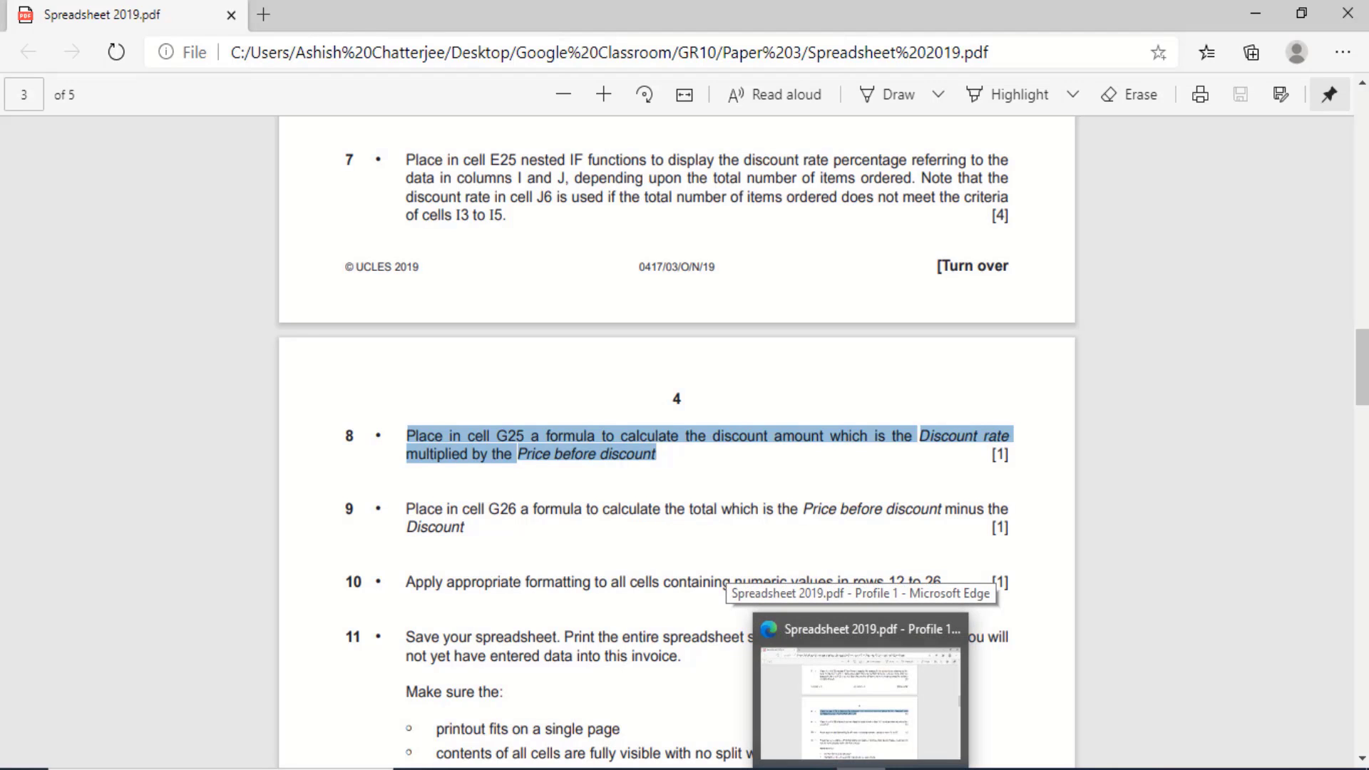
{"action": "left_click", "coordinate": [861, 767]}
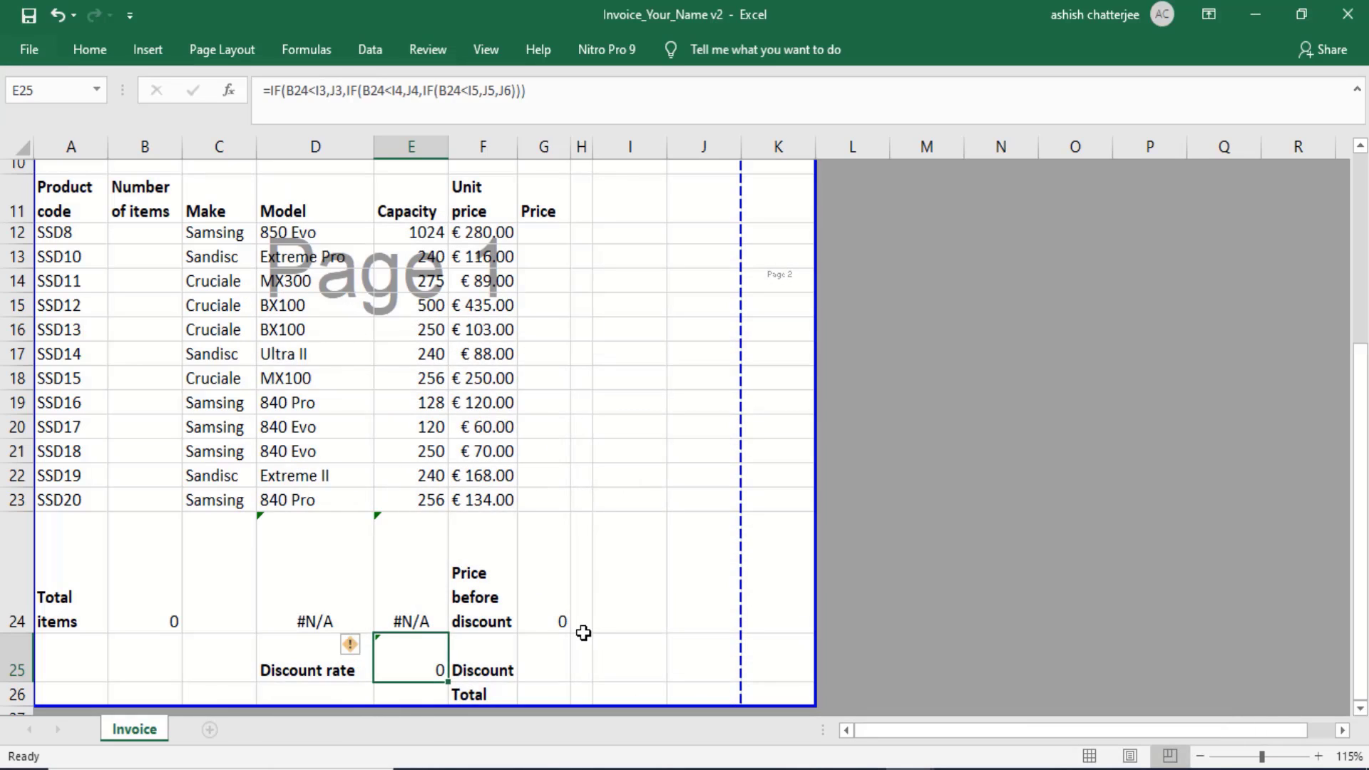
{"action": "left_click", "coordinate": [861, 764]}
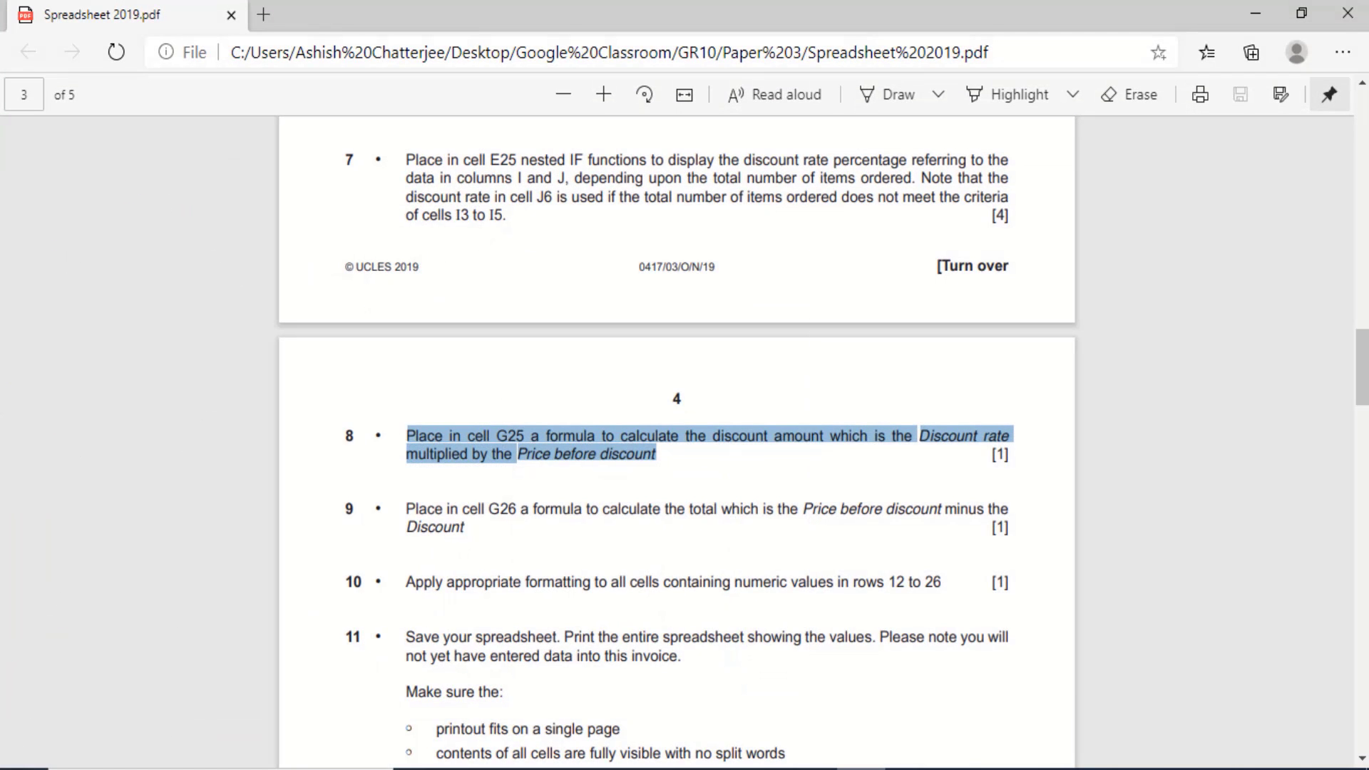
{"action": "left_click", "coordinate": [860, 768]}
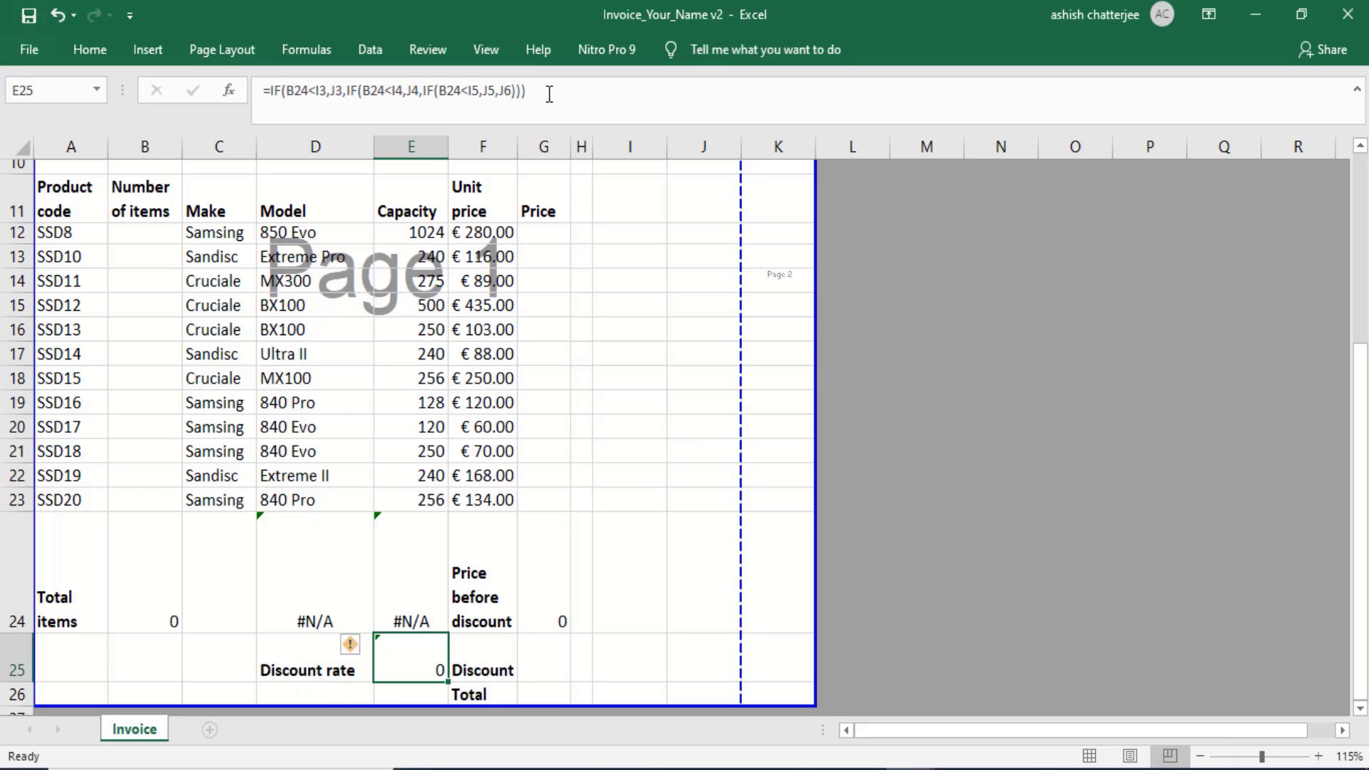
Calculate the discount amount in cell G25 with the formula =E25*G24
{"action": "left_click", "coordinate": [543, 668]}
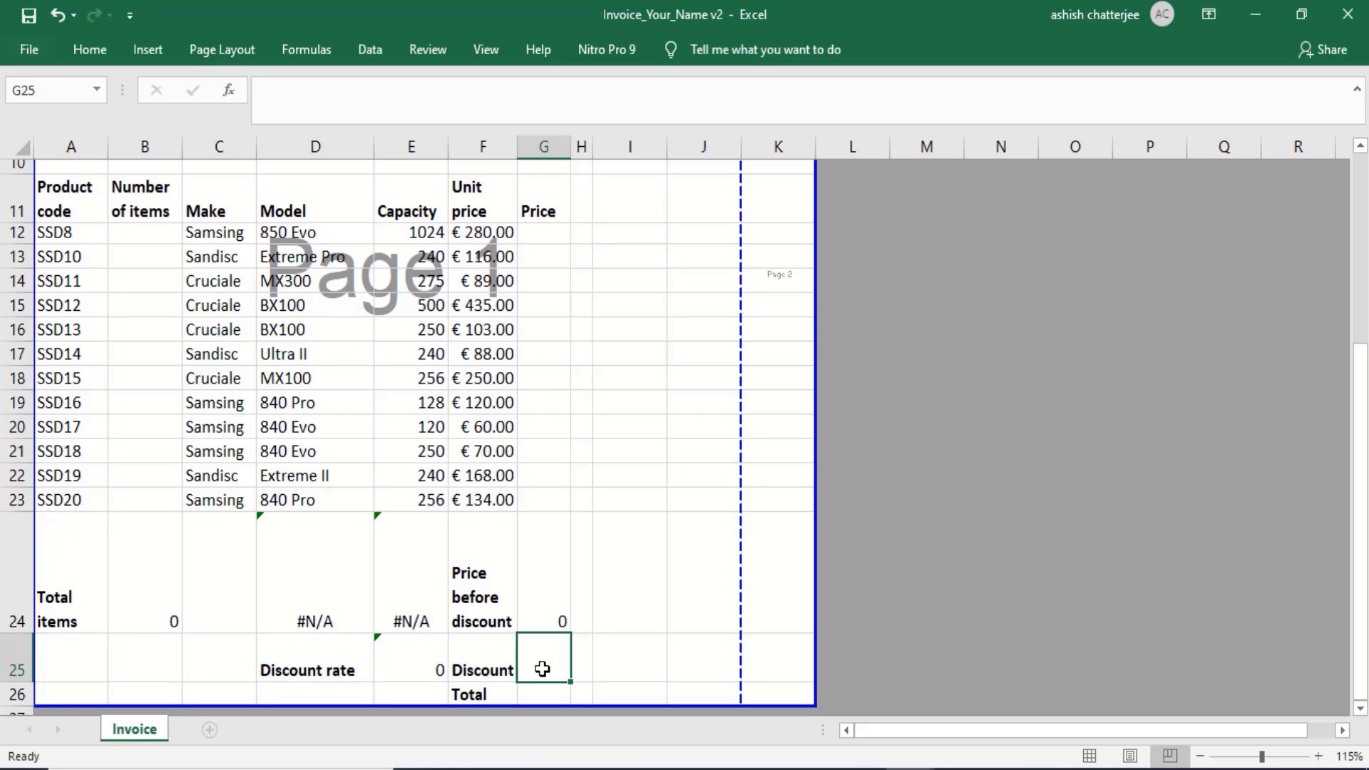
{"action": "type", "text": "="}
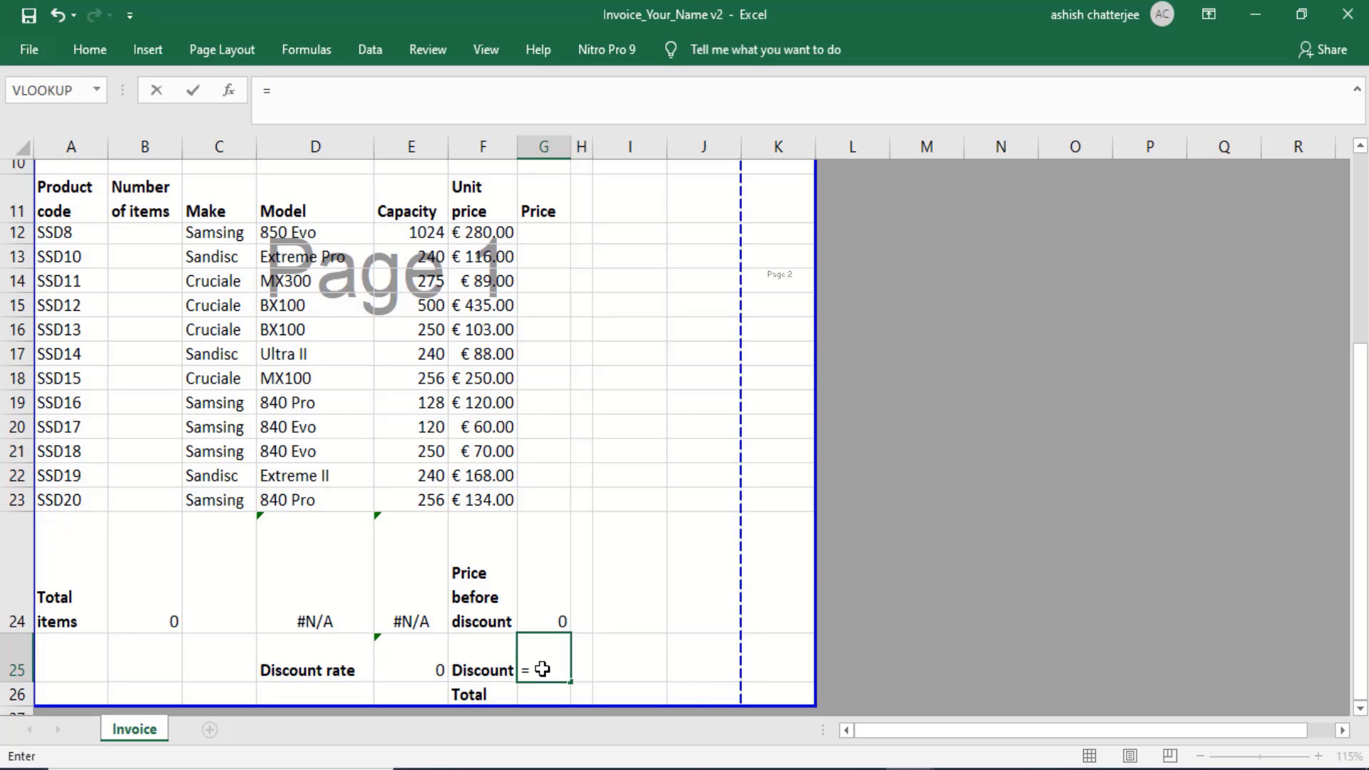
{"action": "type", "text": "E25"}
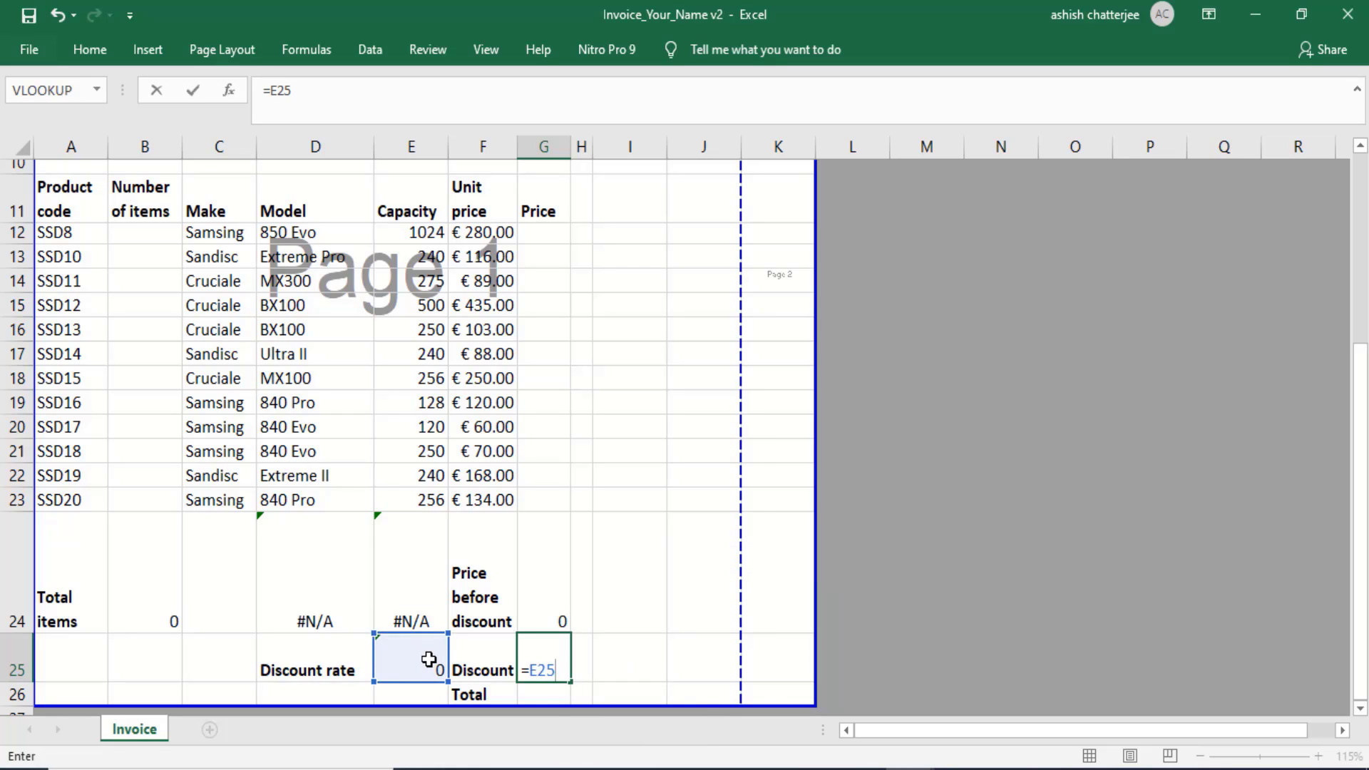
{"action": "type", "text": "*G24"}
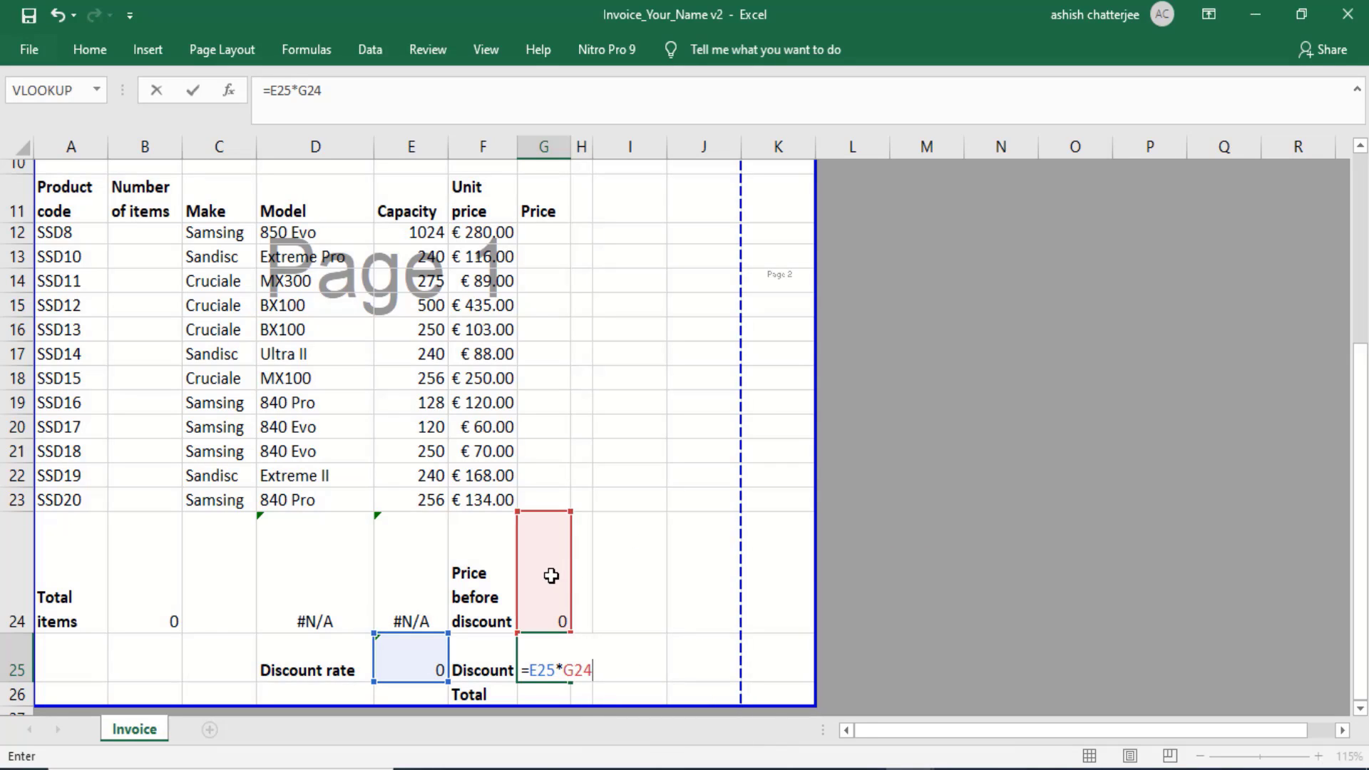
{"action": "key", "text": "Return"}
{"action": "left_click", "coordinate": [553, 655]}
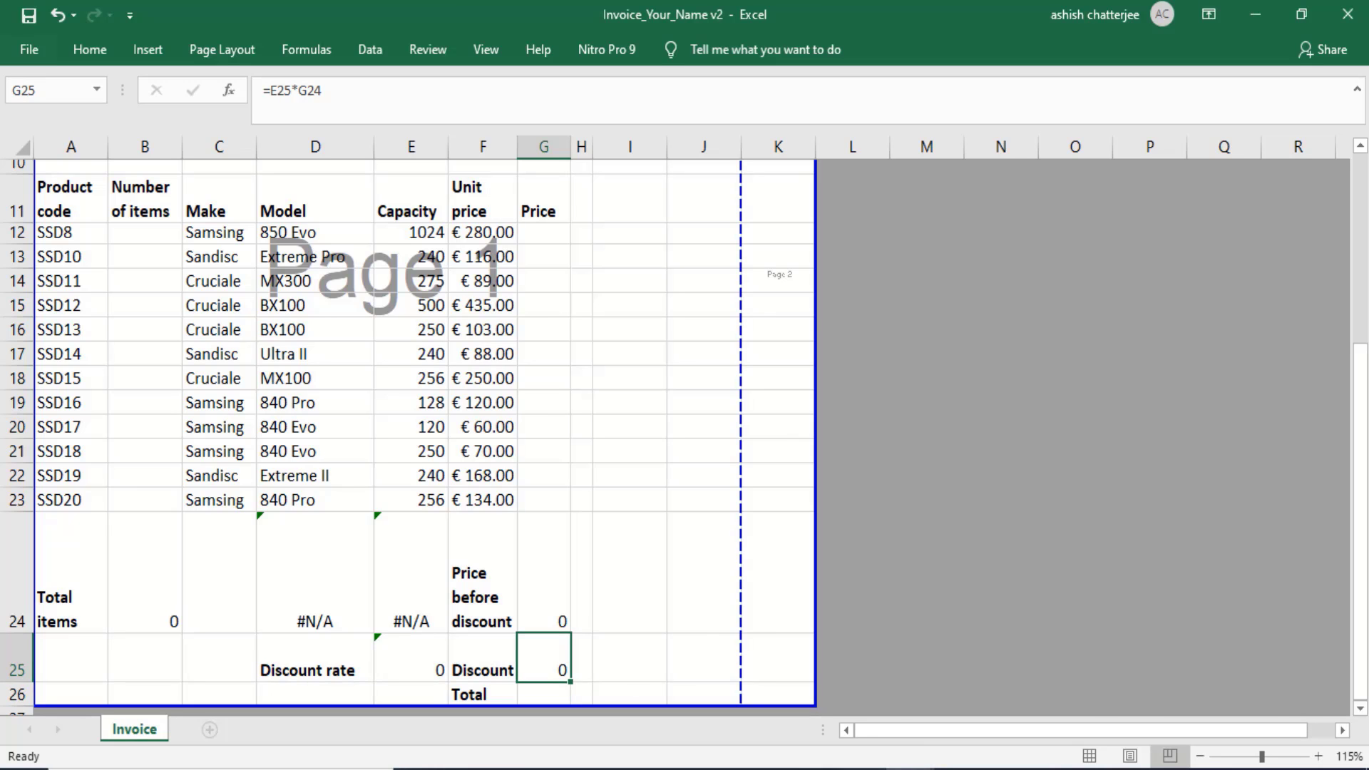
Switch to Spreadsheet 2019.pdf to read question 9 about cell G26, and return to the Excel invoice
{"action": "left_click", "coordinate": [861, 769]}
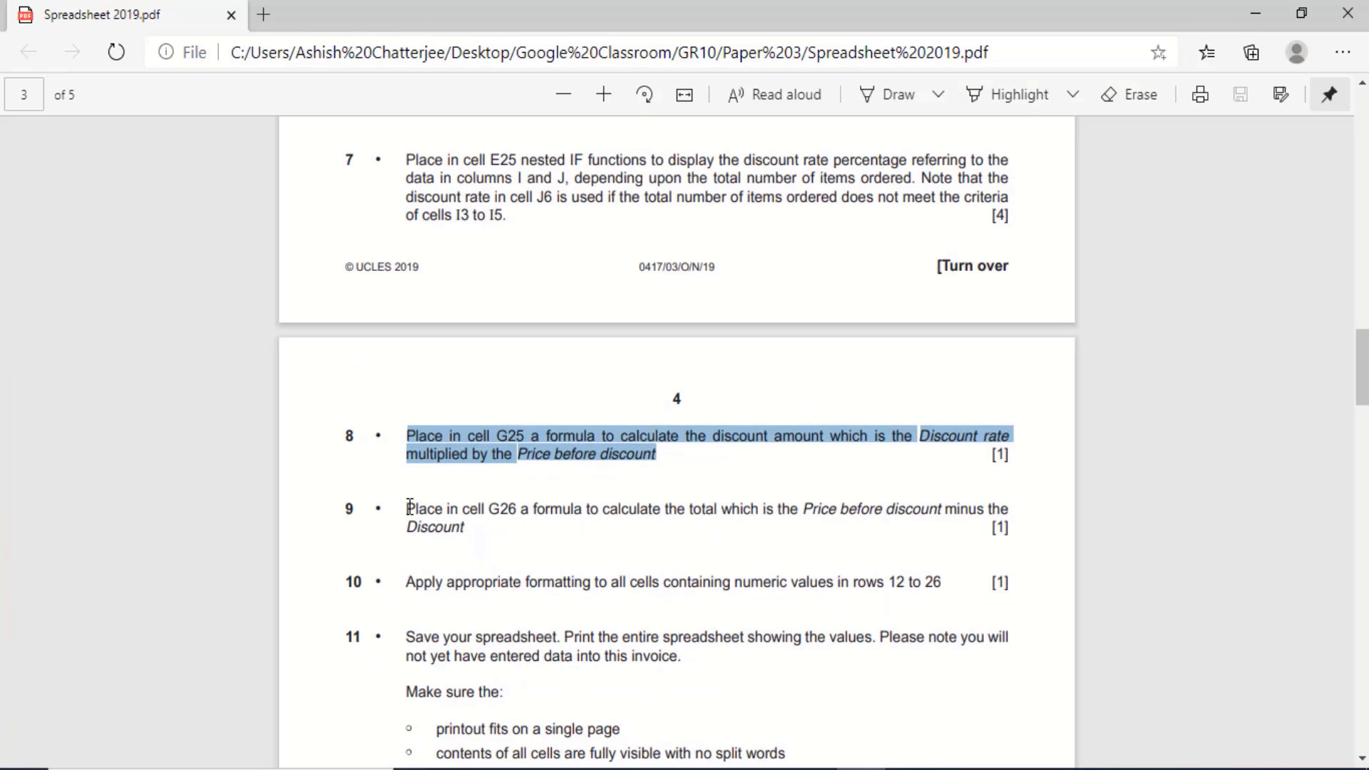
{"action": "left_click_drag", "start_coordinate": [408, 508], "coordinate": [463, 528]}
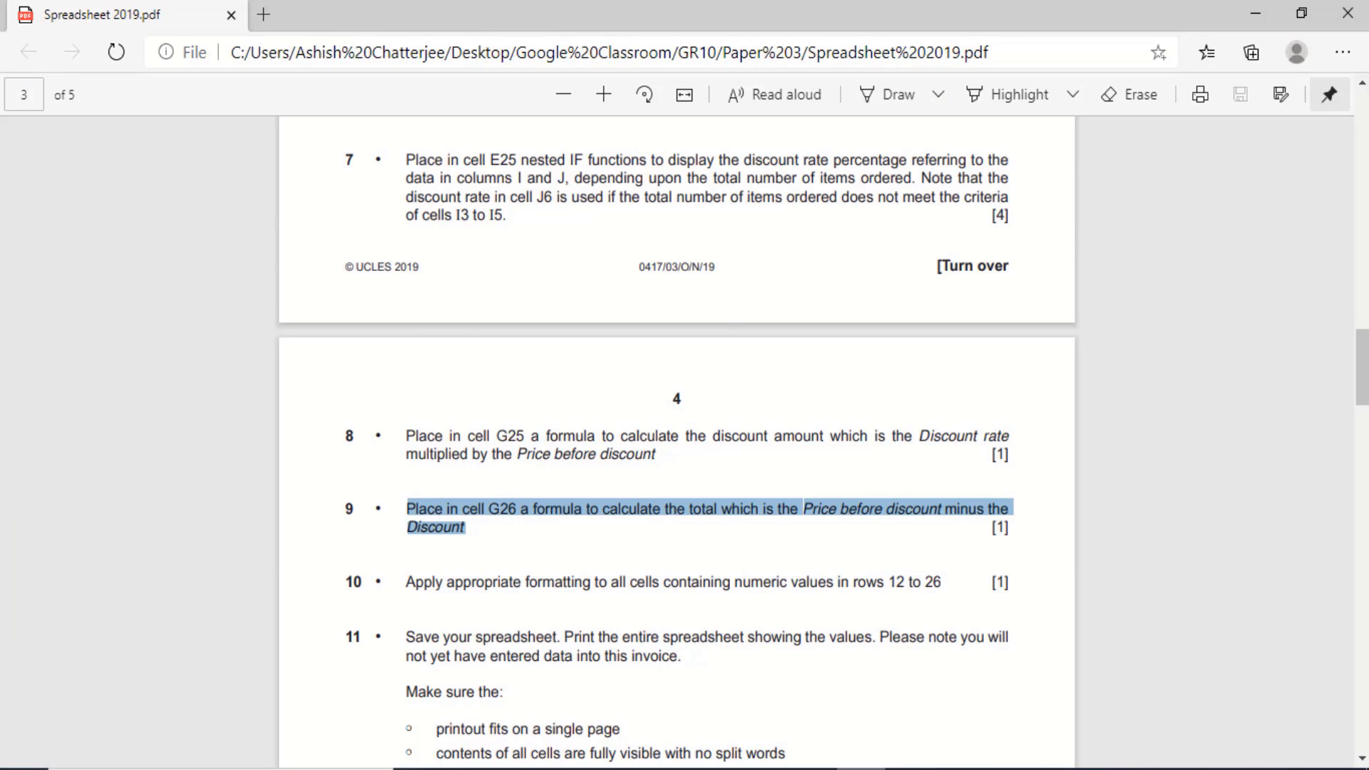
{"action": "left_click", "coordinate": [862, 769]}
Recheck question 9 in the PDF and calculate the total in cell G26 with the formula =G24-G25
{"action": "left_click", "coordinate": [546, 691]}
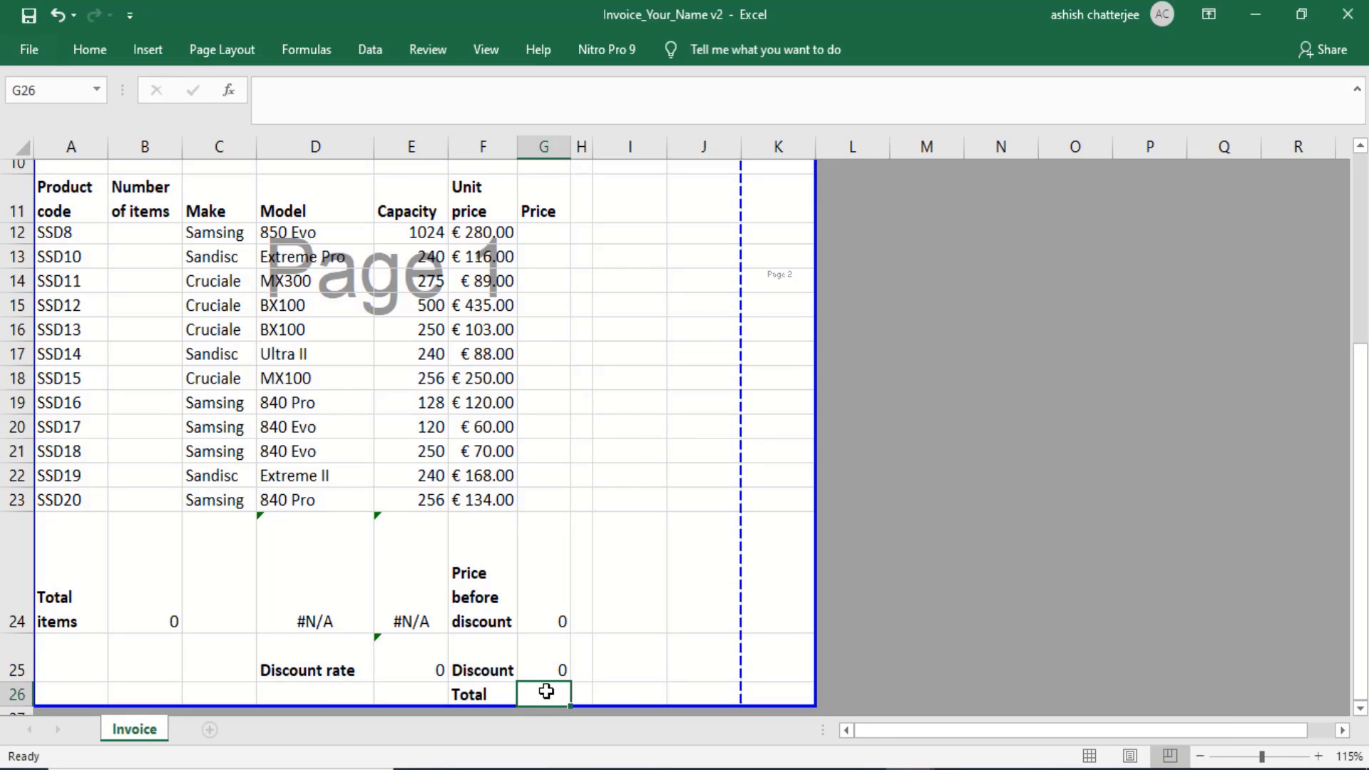
{"action": "key", "text": "alt+Tab"}
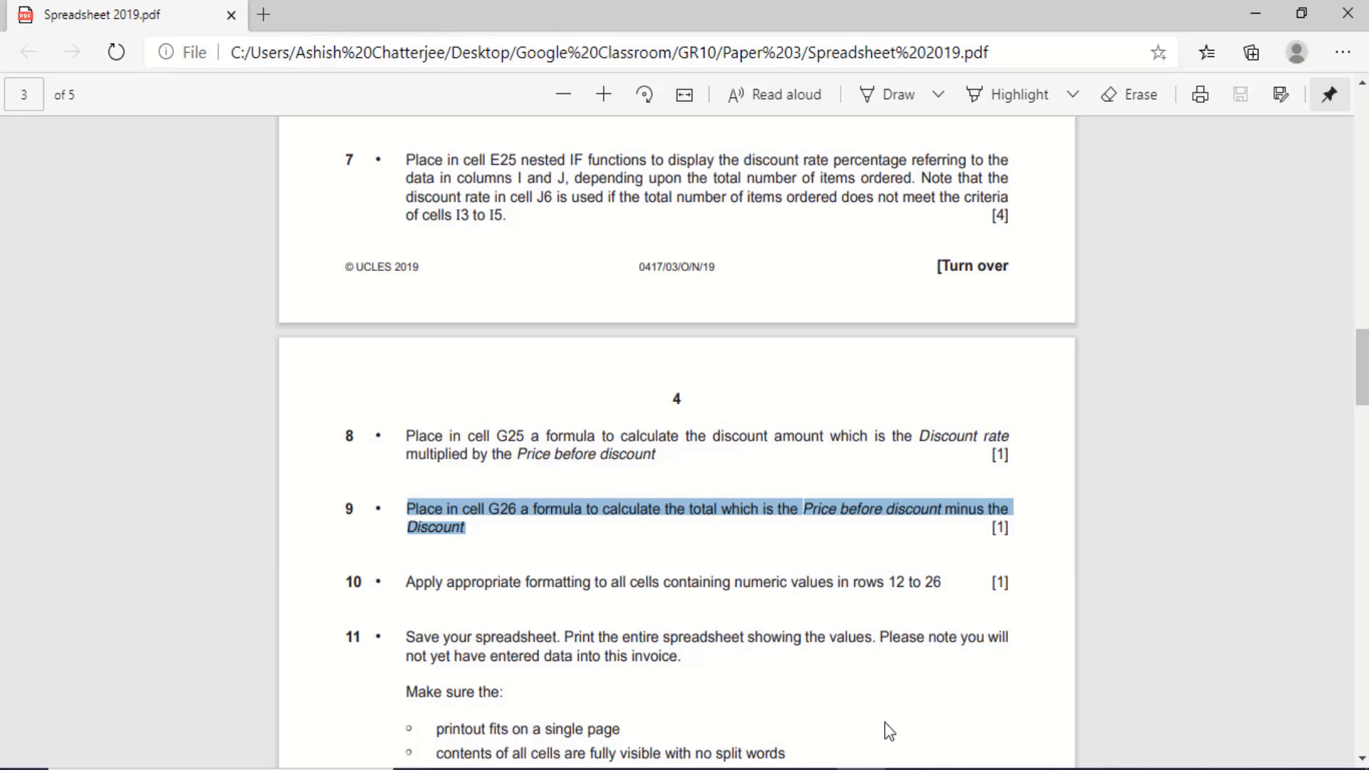
{"action": "left_click", "coordinate": [884, 768]}
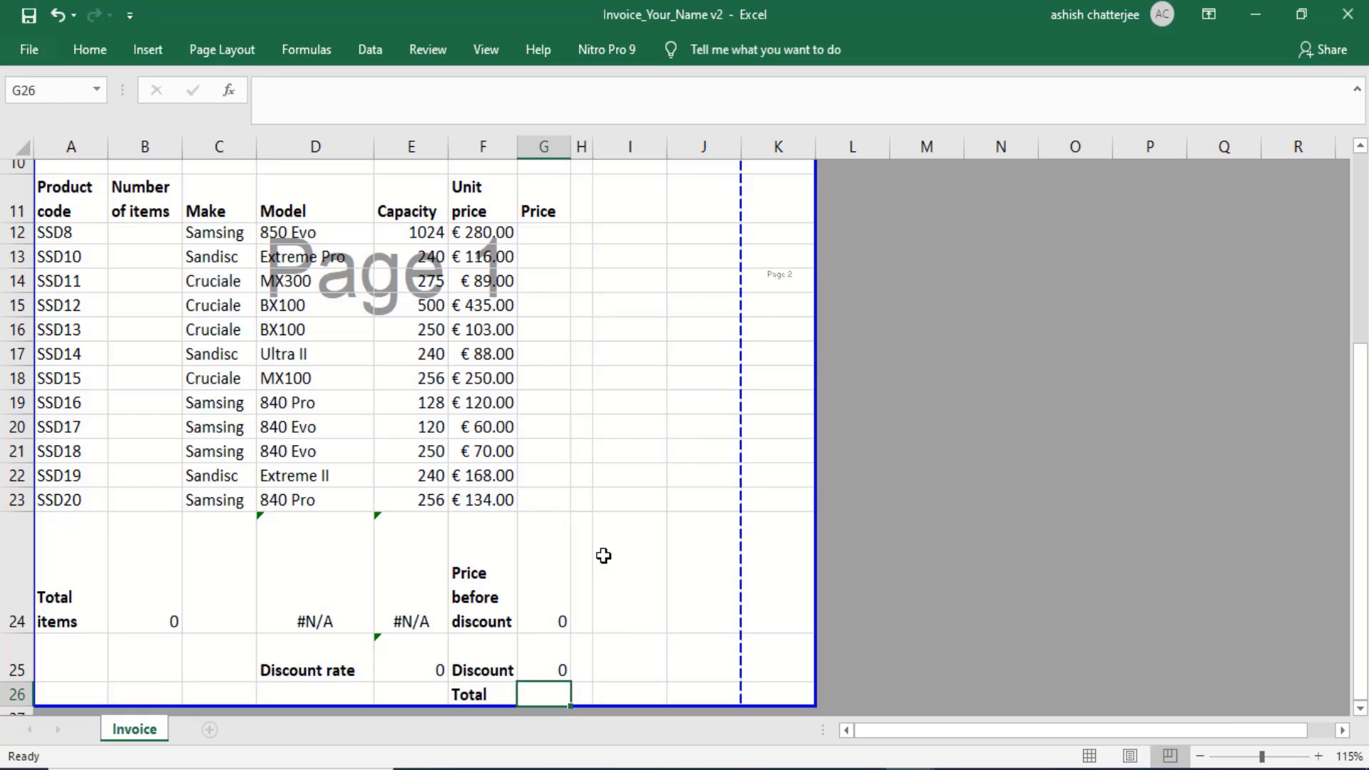
{"action": "type", "text": "=g24"}
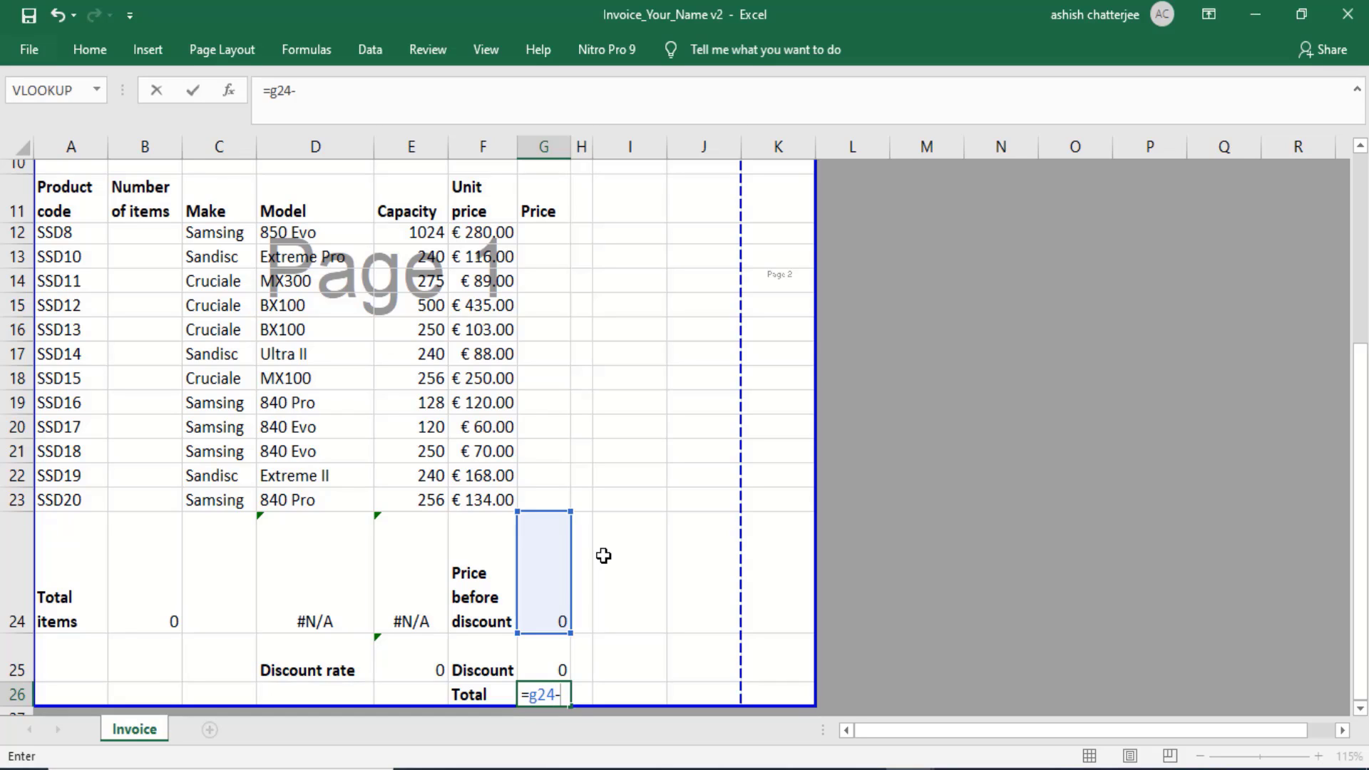
{"action": "type", "text": "-g25"}
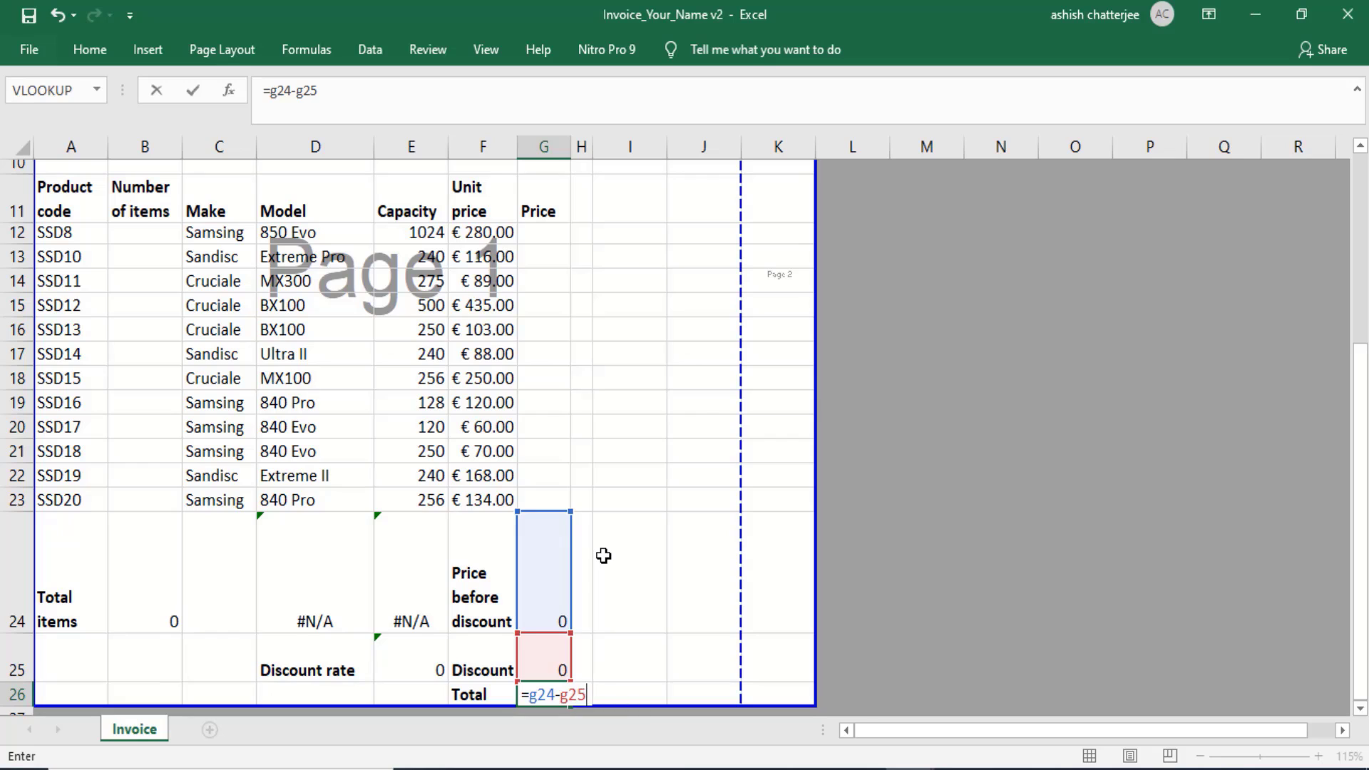
{"action": "key", "text": "Return"}
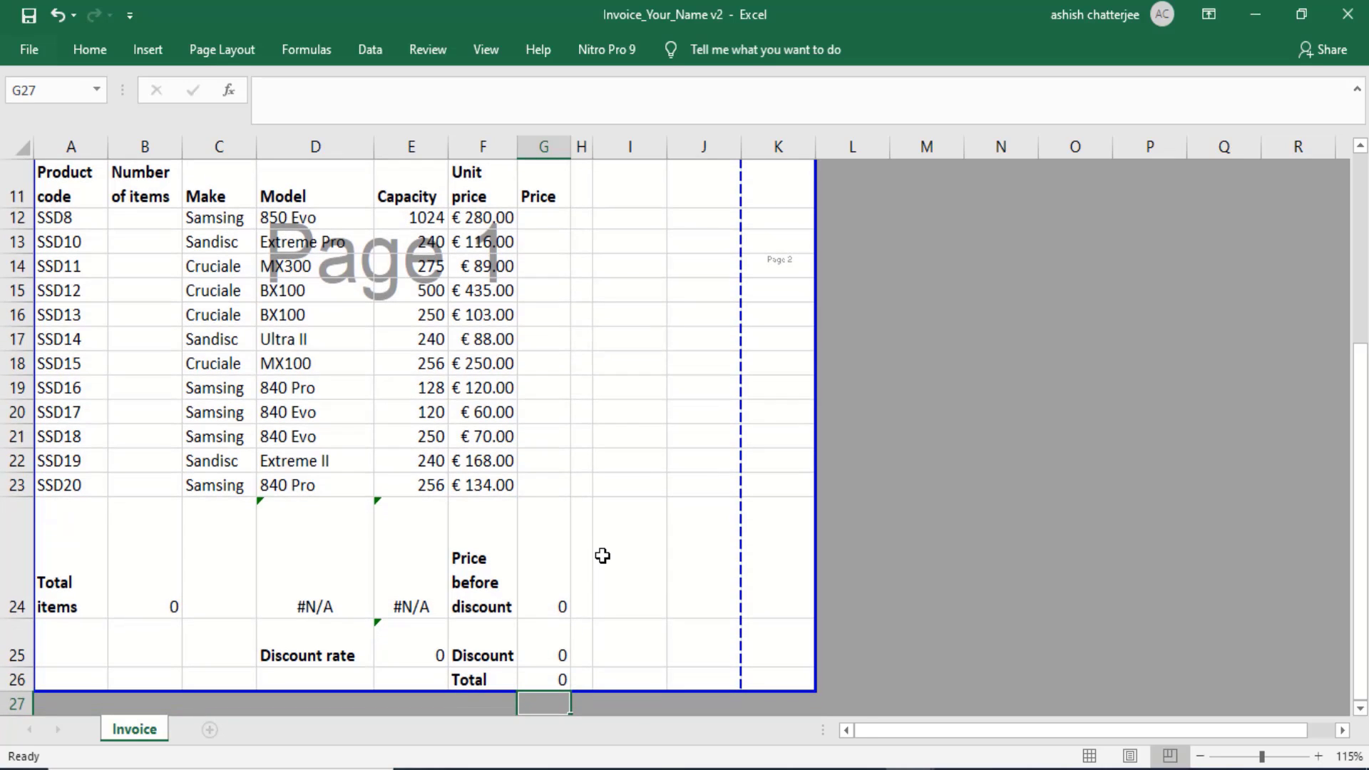
Test the invoice formulas with 5 items for product SSD8 in cell B12, and clear the entry
{"action": "left_click", "coordinate": [132, 225]}
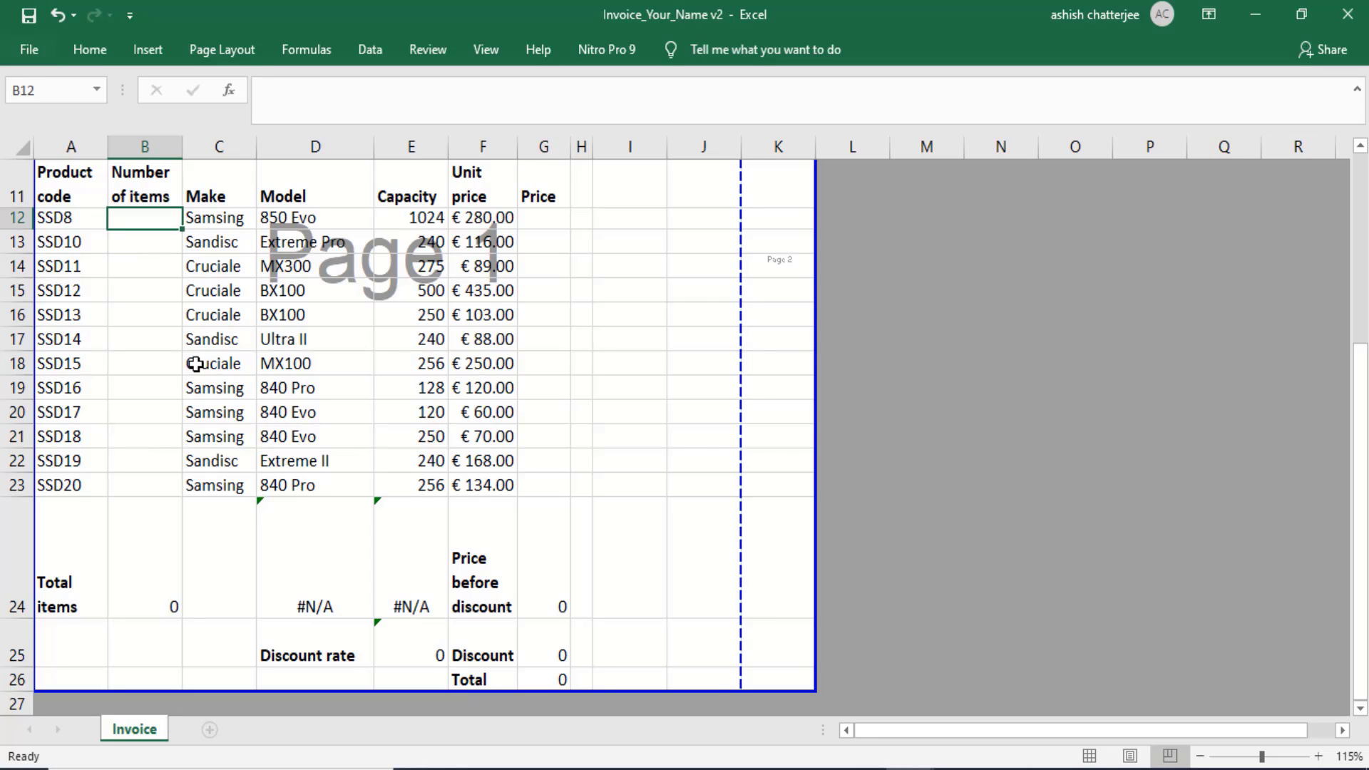
{"action": "type", "text": "5"}
{"action": "key", "text": "Return"}
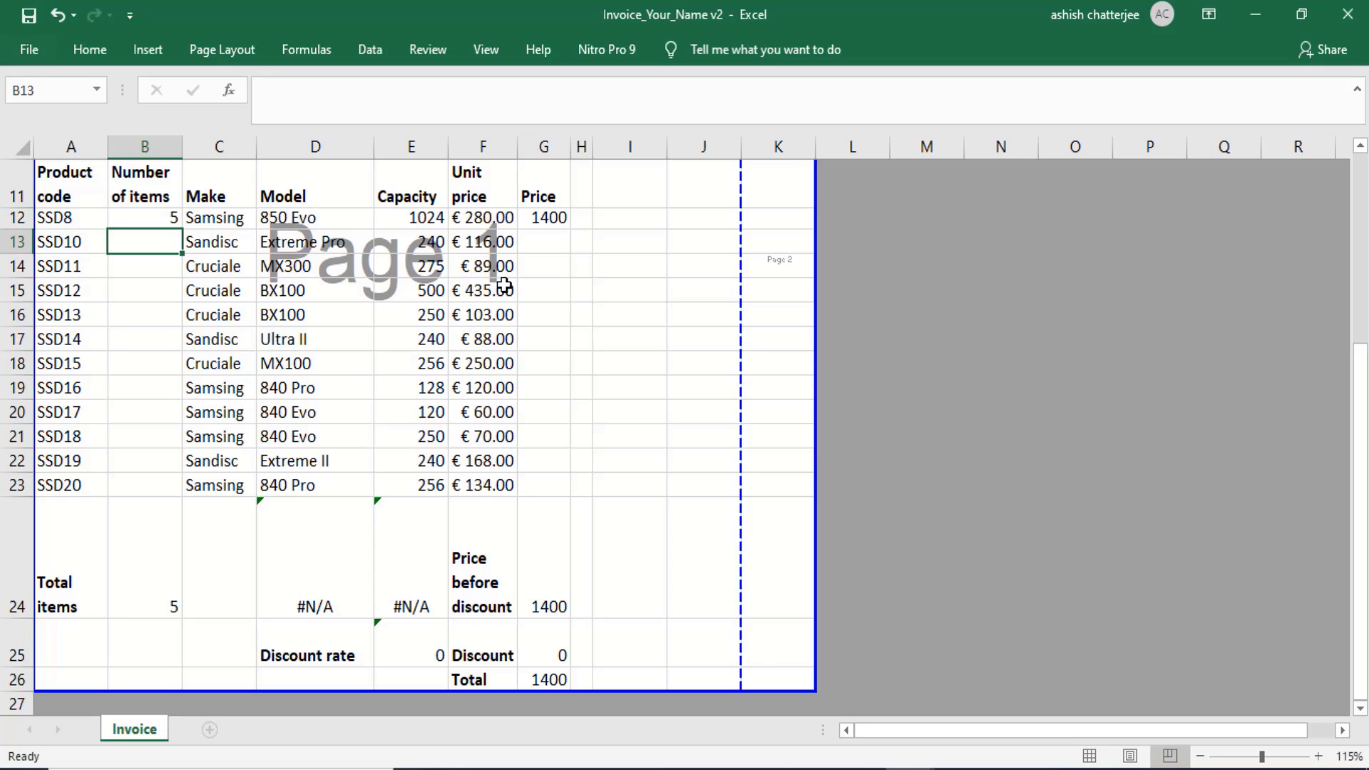
{"action": "left_click", "coordinate": [144, 215]}
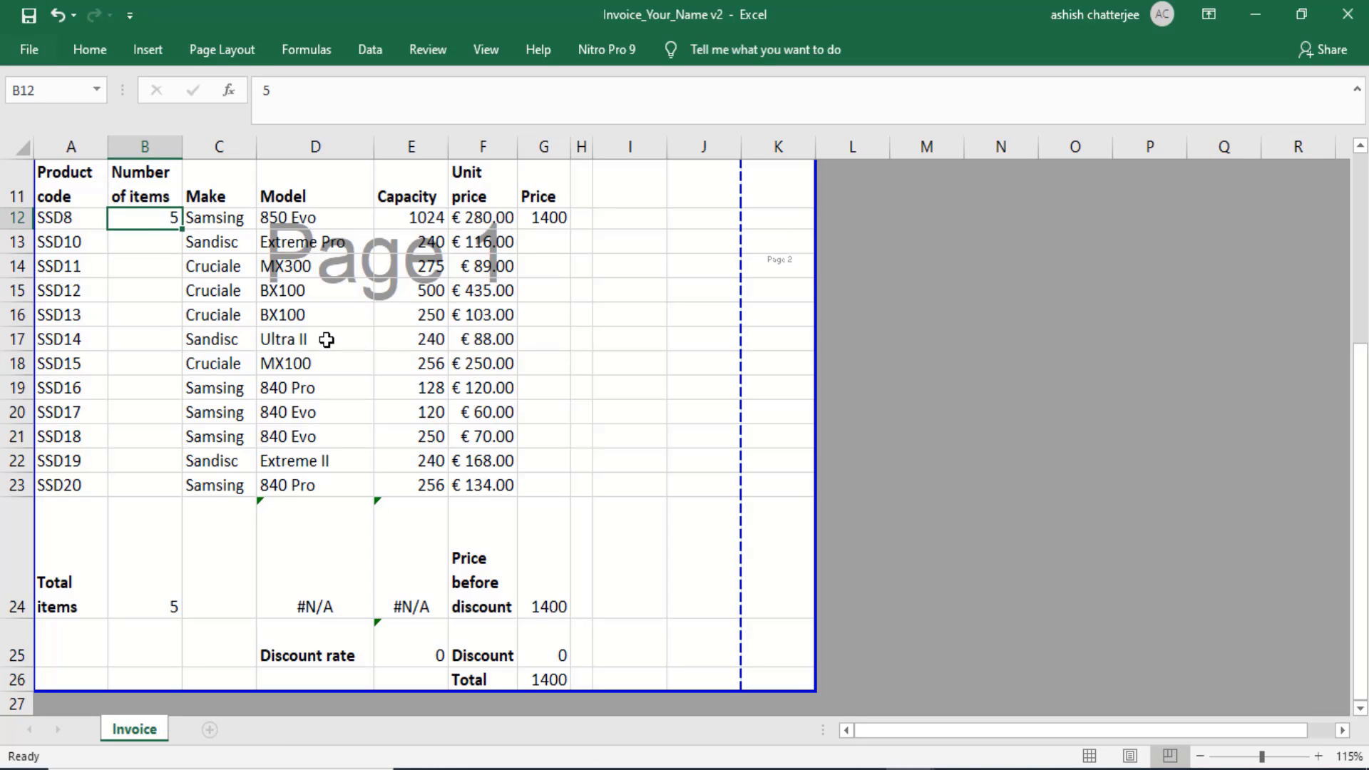
{"action": "key", "text": "Delete"}
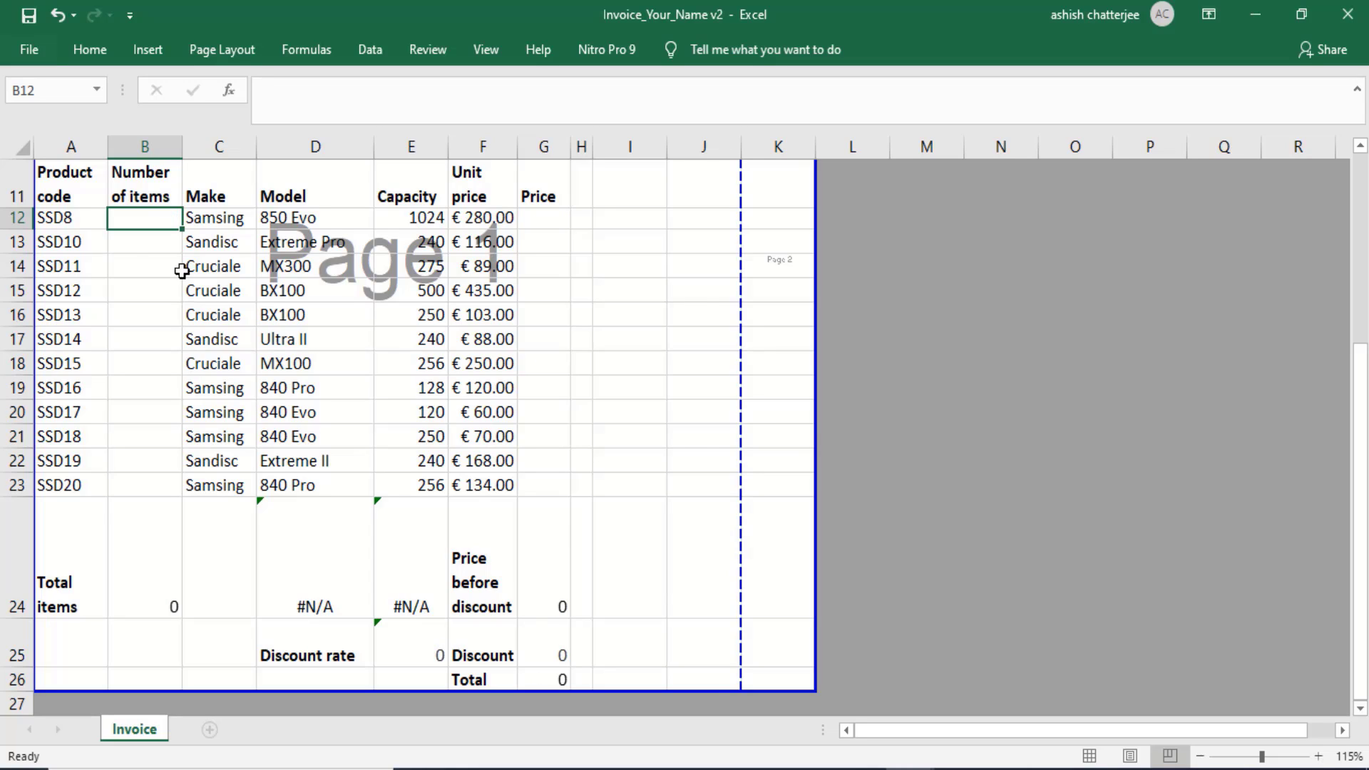
Enter 8 as the number of items for product SSD8 in cell B12
{"action": "left_click", "coordinate": [149, 241]}
{"action": "left_click", "coordinate": [138, 224]}
{"action": "type", "text": "8"}
{"action": "key", "text": "Return"}
{"action": "left_click", "coordinate": [150, 310]}
{"action": "left_click", "coordinate": [129, 234]}
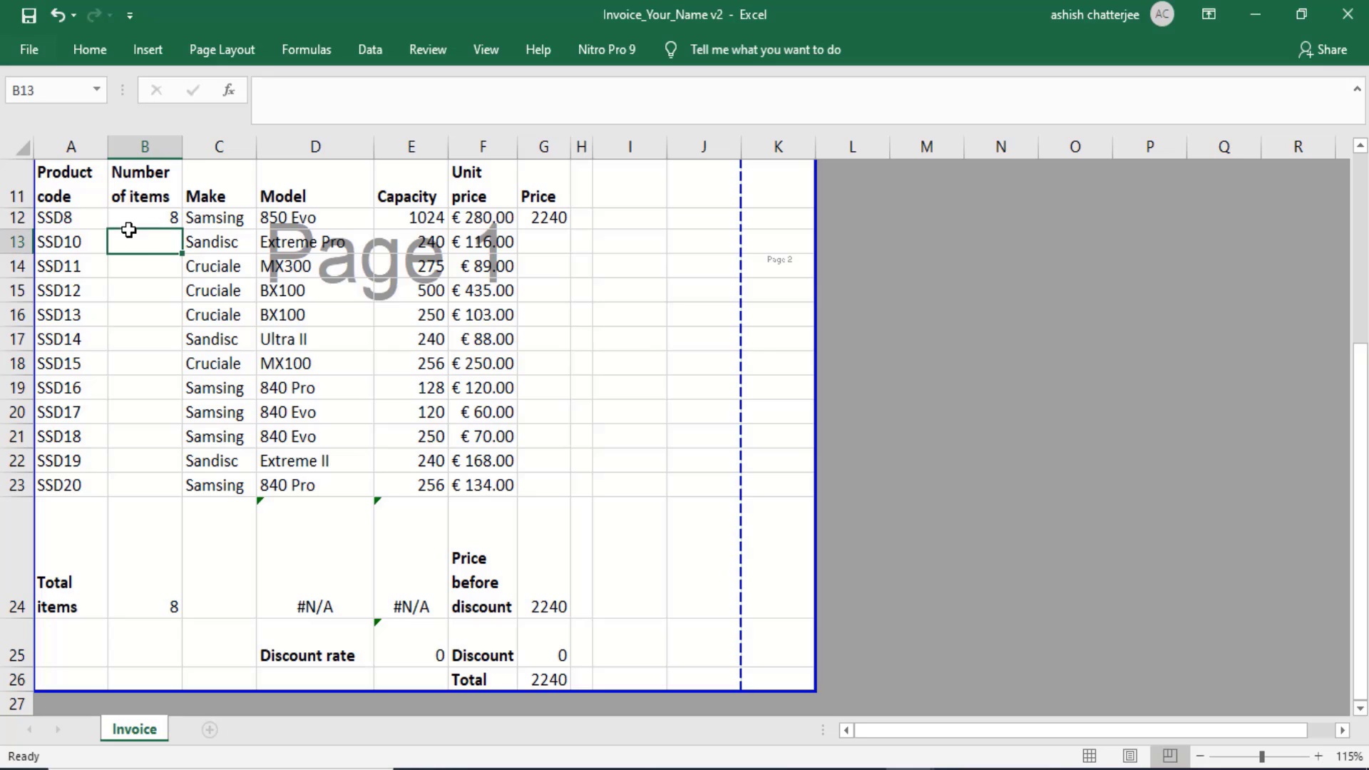
Switch to Spreadsheet 2019.pdf to review the formatting and printout requirements in questions 10 to 12, and return to the Excel invoice
{"action": "key", "text": "alt+Tab"}
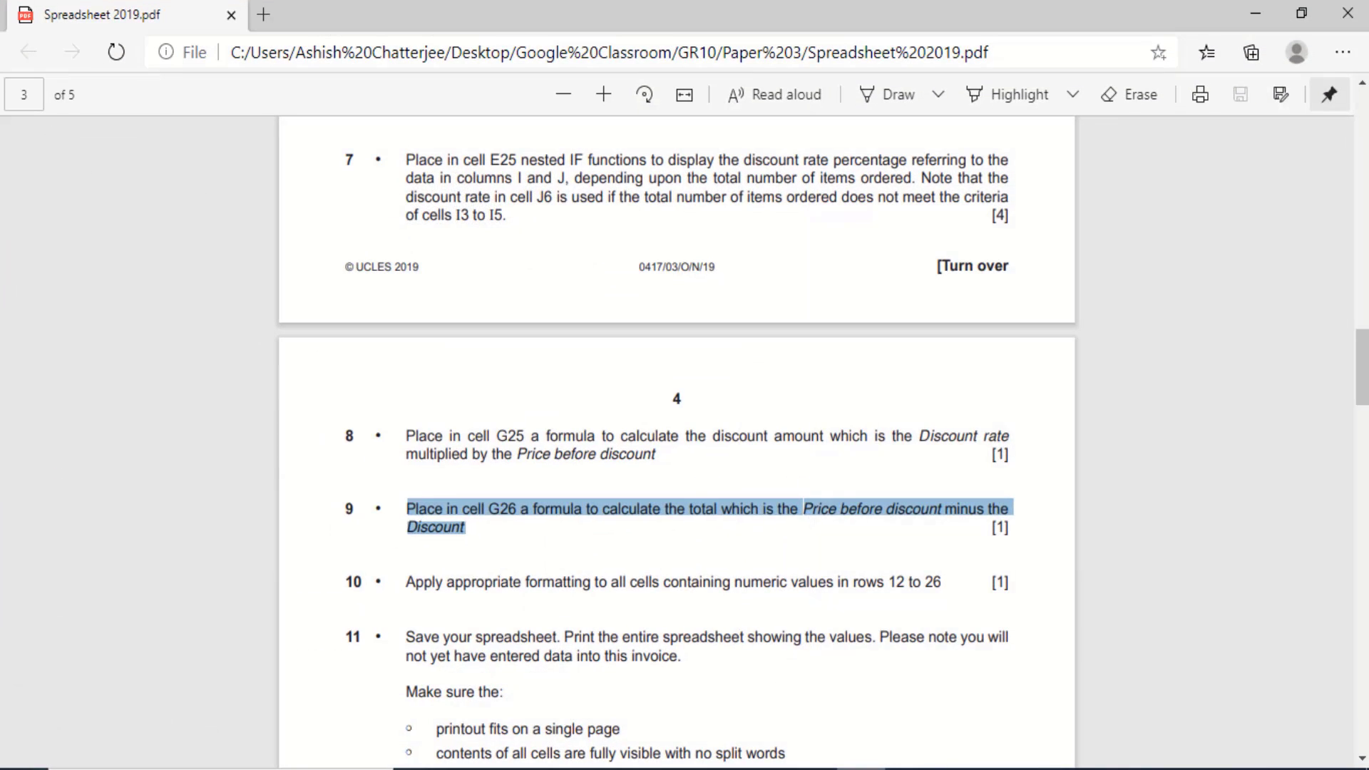
{"action": "scroll", "coordinate": [734, 593], "scroll_direction": "up", "scroll_amount": 7}
{"action": "scroll", "coordinate": [734, 594], "scroll_direction": "down", "scroll_amount": 13}
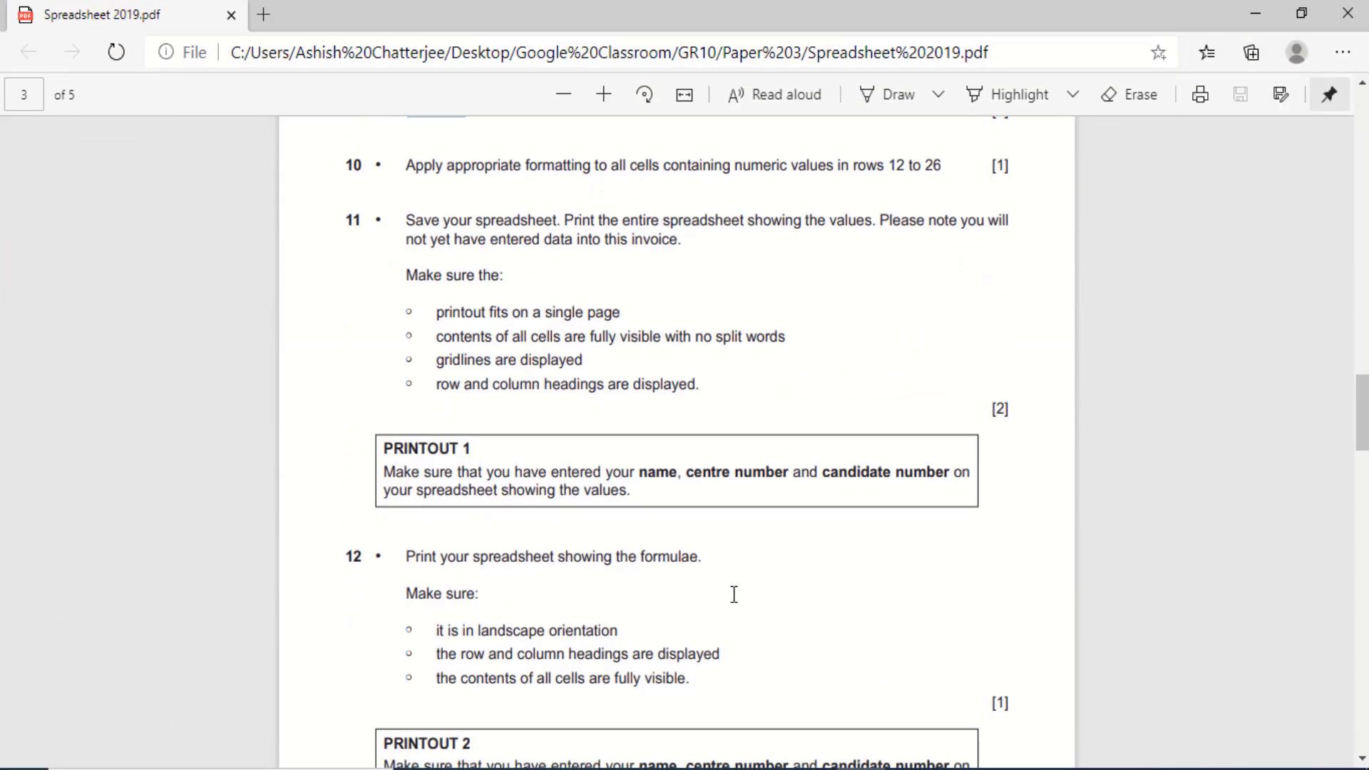
{"action": "scroll", "coordinate": [734, 594], "scroll_direction": "up", "scroll_amount": 5}
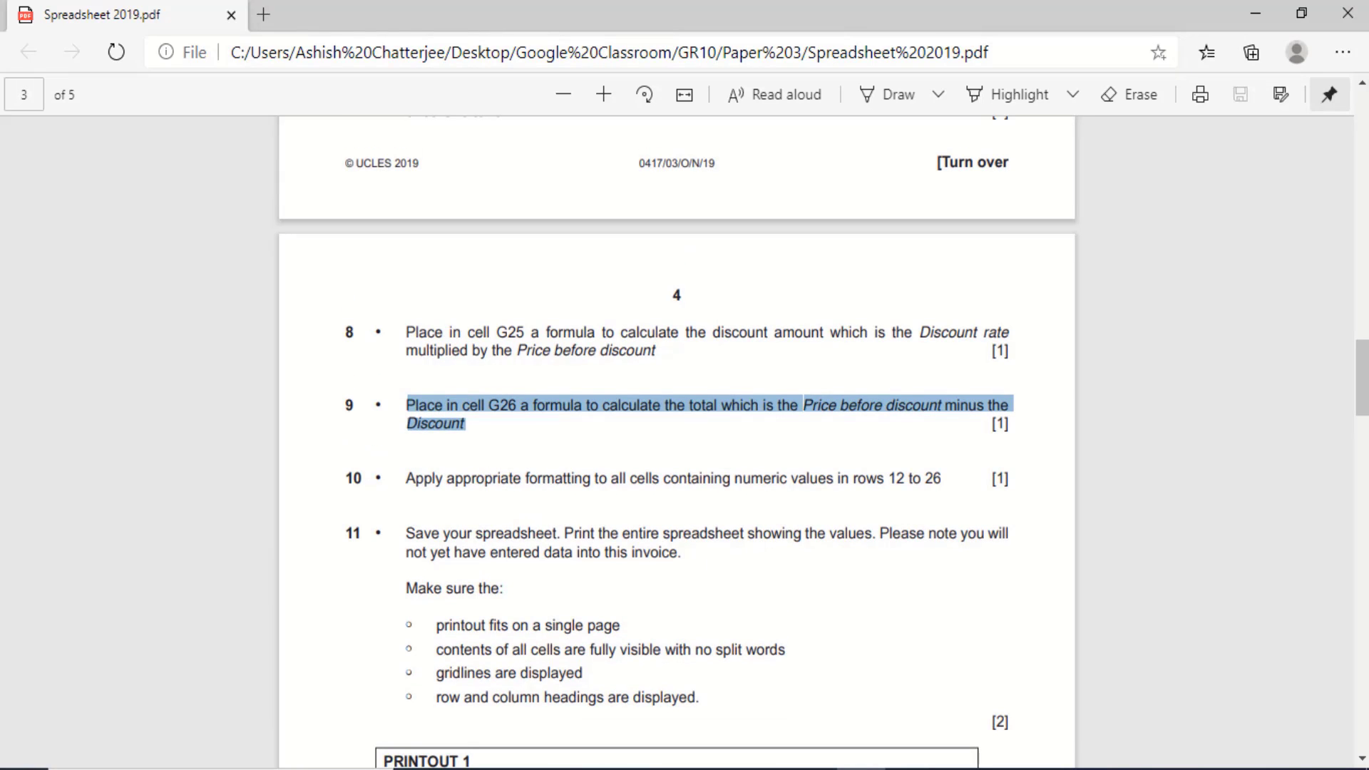
{"action": "left_click", "coordinate": [1256, 14]}
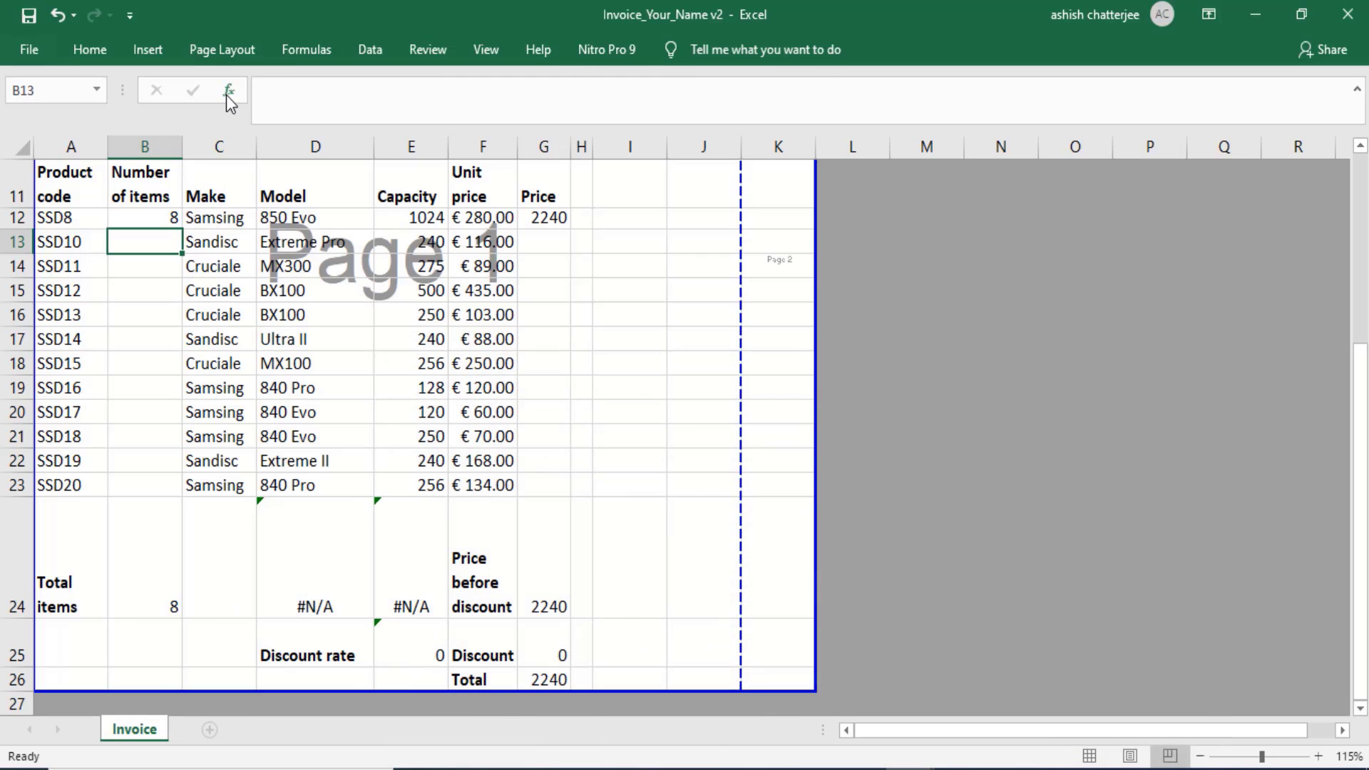
Show the formulas in the invoice sheet and move the page break after column D to the far edge of column G
{"action": "double_click", "coordinate": [74, 46]}
{"action": "left_click", "coordinate": [333, 50]}
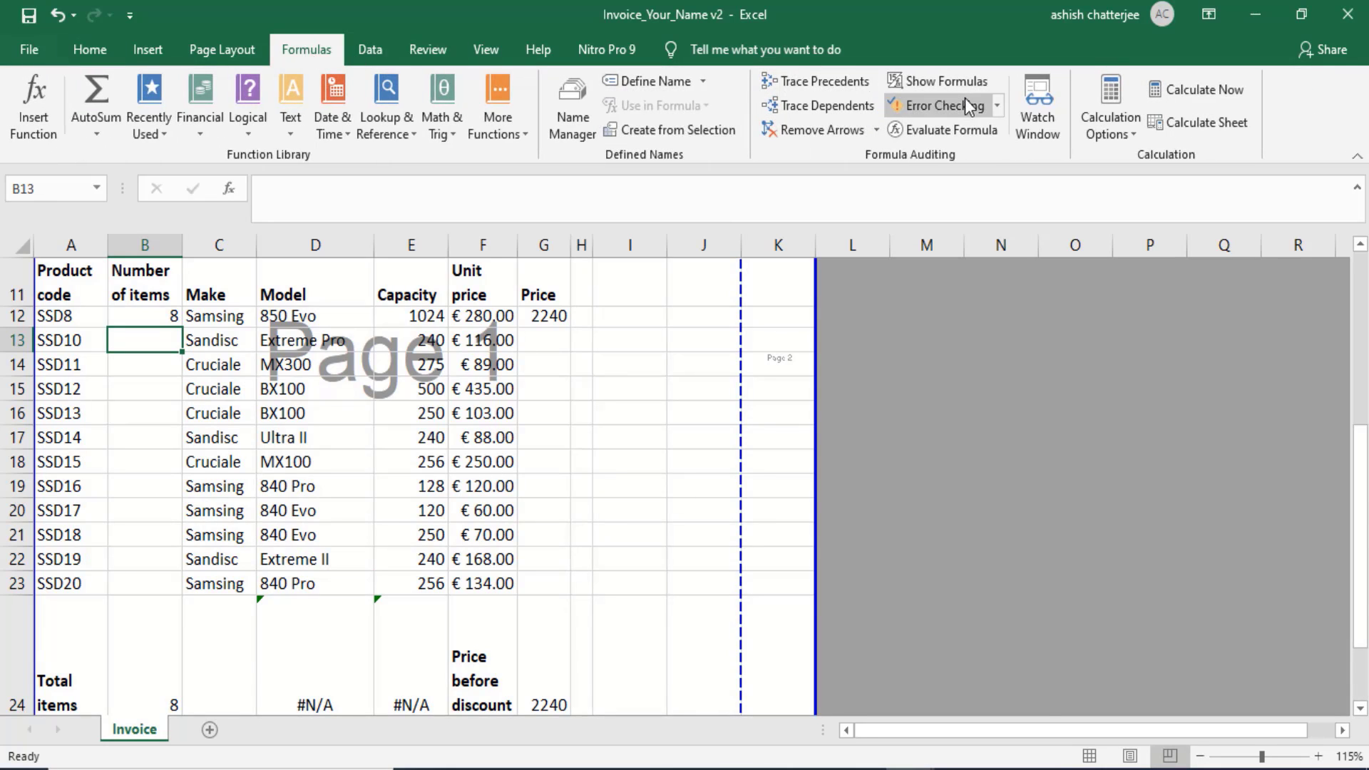
{"action": "left_click", "coordinate": [940, 80]}
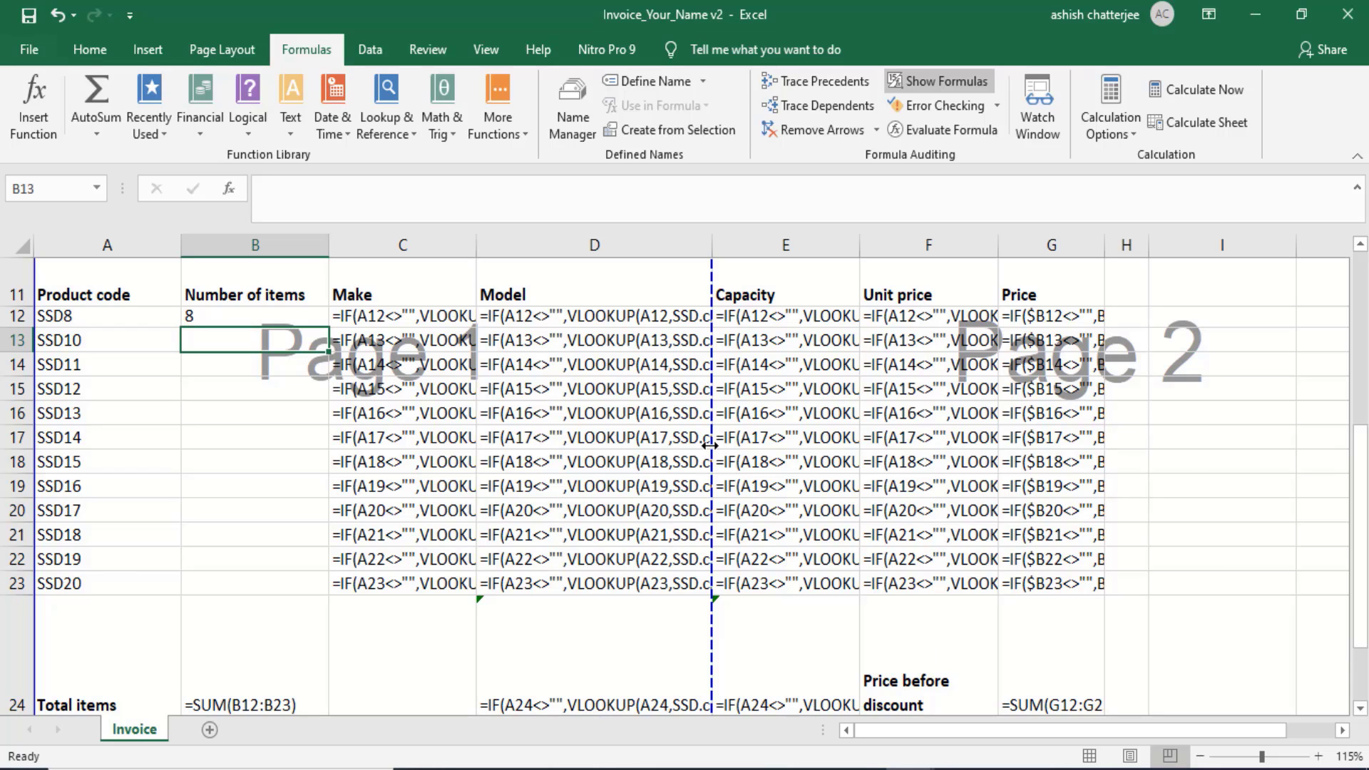
{"action": "left_click_drag", "start_coordinate": [712, 446], "coordinate": [1120, 438]}
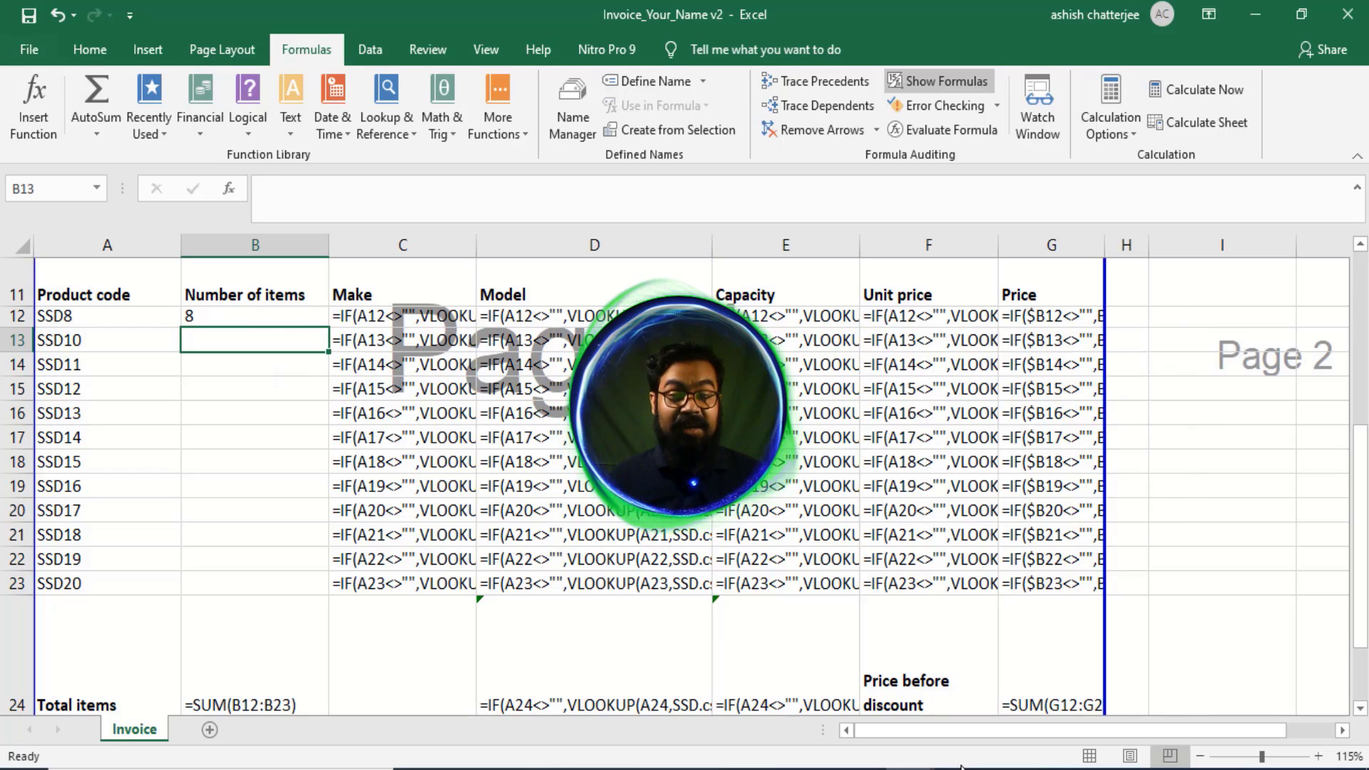